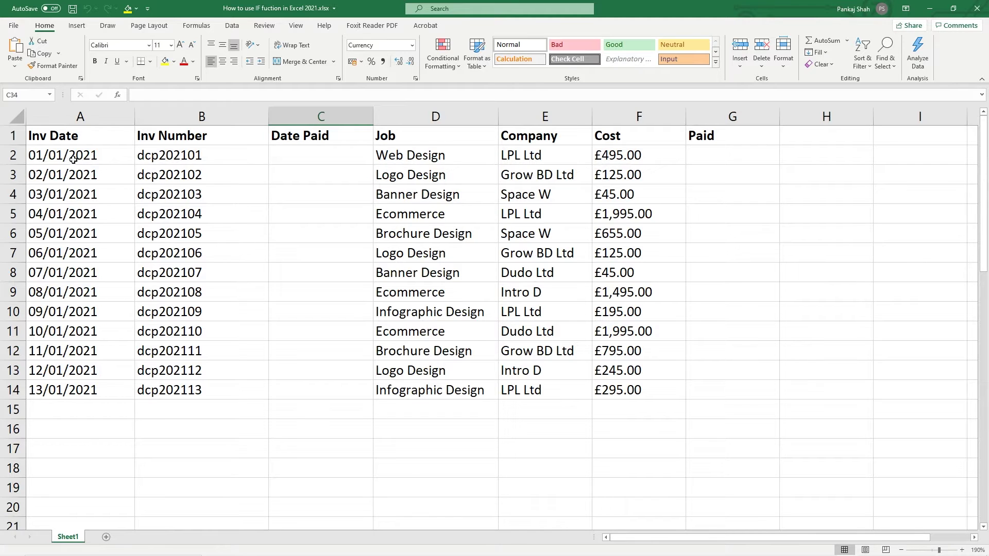
# Examine the invoice table's columns from Inv Date through Cost, plus the empty Paid cells G2:G14
pyautogui.click(72, 117)
pyautogui.click(191, 117)
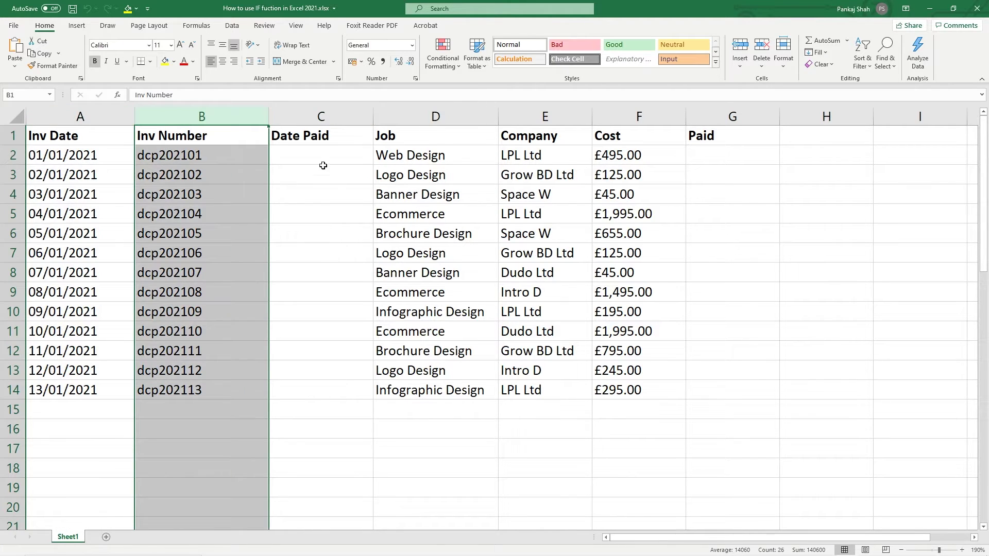
pyautogui.click(332, 118)
pyautogui.click(442, 117)
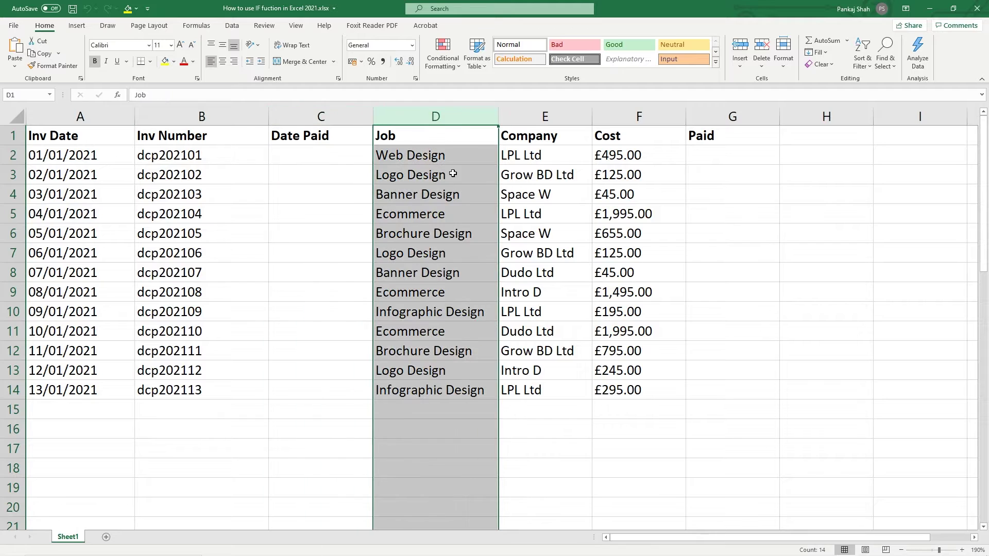
pyautogui.click(558, 126)
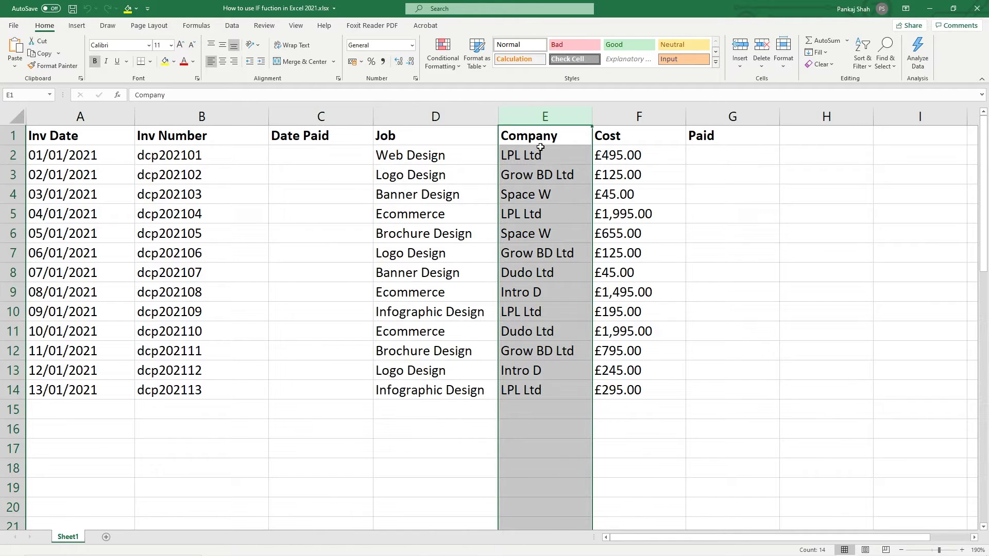
pyautogui.click(639, 116)
pyautogui.moveTo(637, 155); pyautogui.dragTo(655, 391)
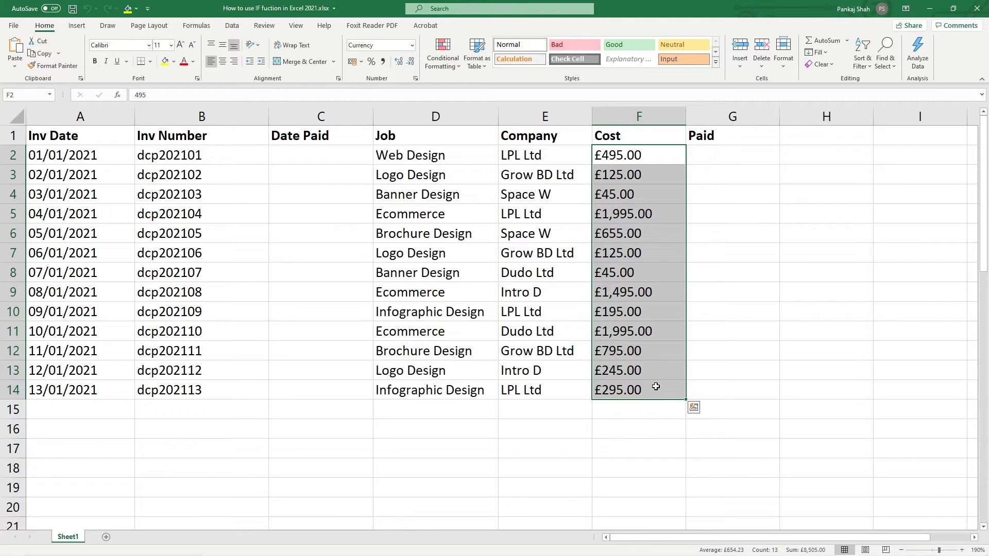
pyautogui.moveTo(732, 157); pyautogui.dragTo(722, 385)
# Enter the formula =IF(C2>0,"Yes","No") in cell G2 under the Paid heading
pyautogui.click(702, 155)
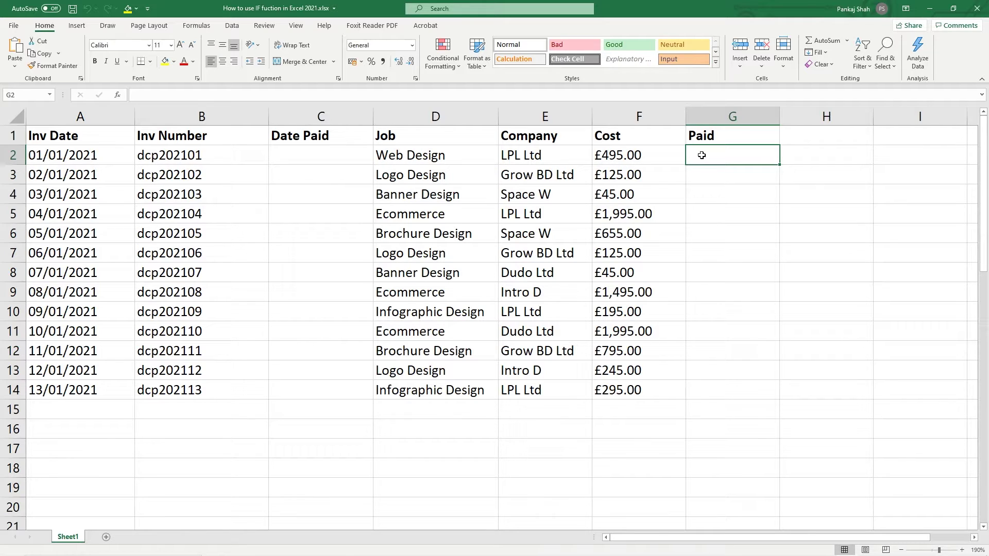
pyautogui.write('=')
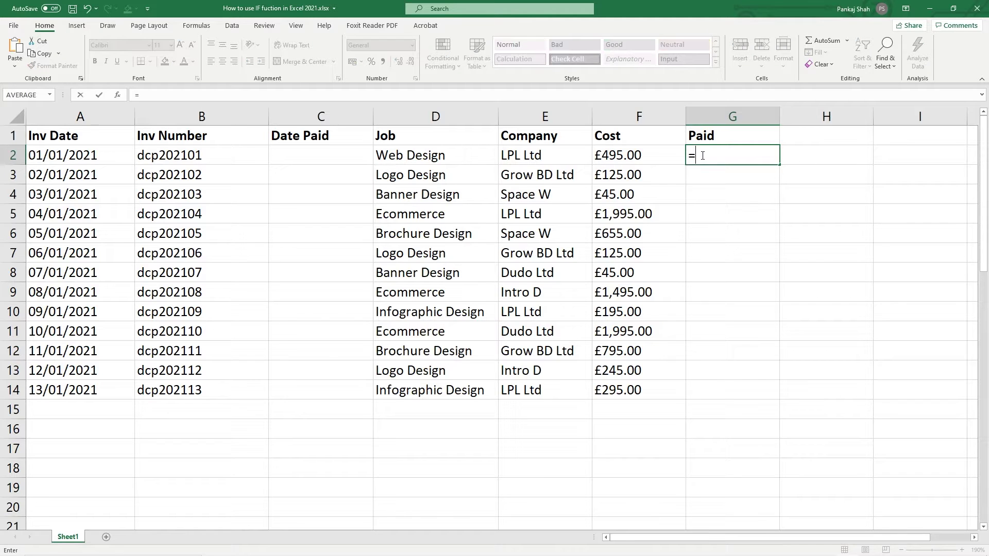
pyautogui.write('IF')
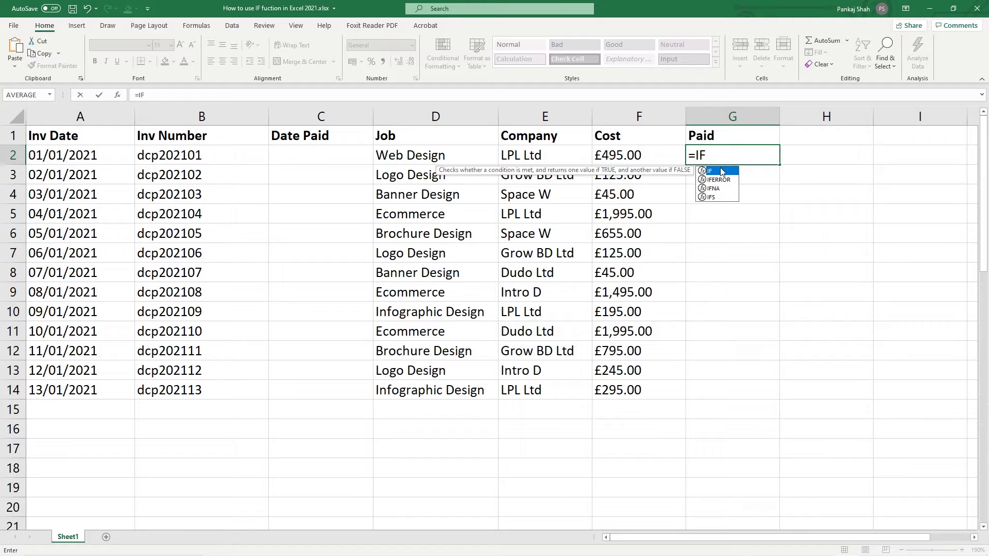
pyautogui.doubleClick(722, 172)
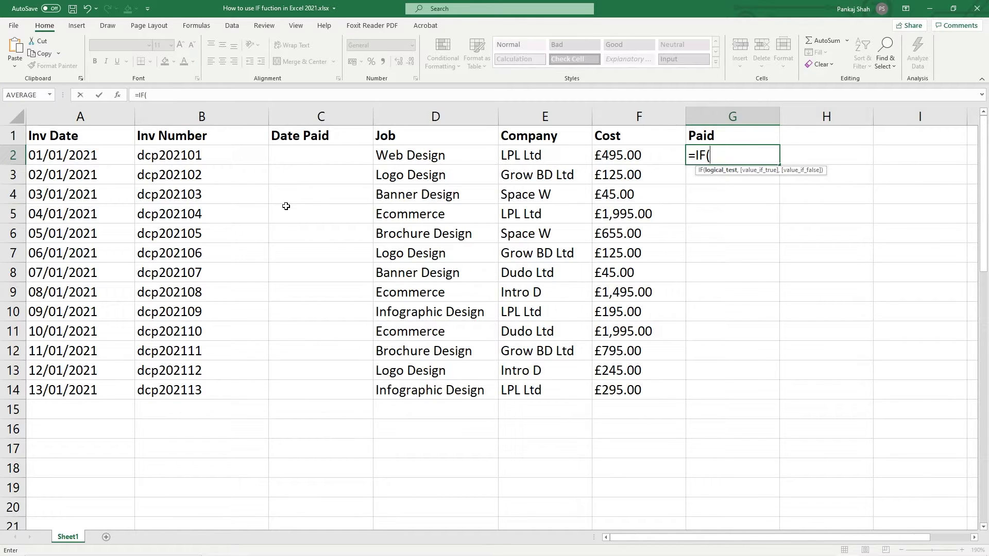
pyautogui.click(293, 158)
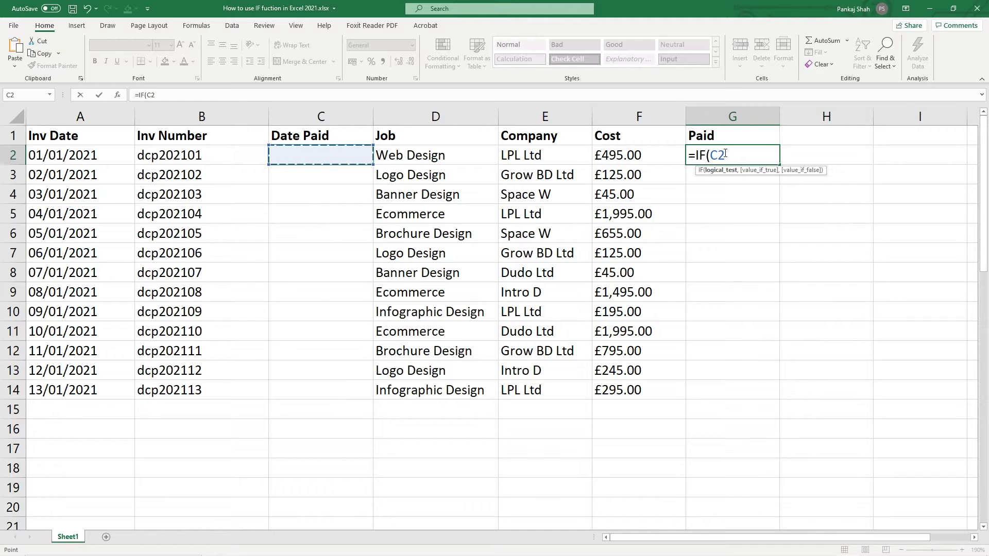
pyautogui.write('>0')
pyautogui.write(',')
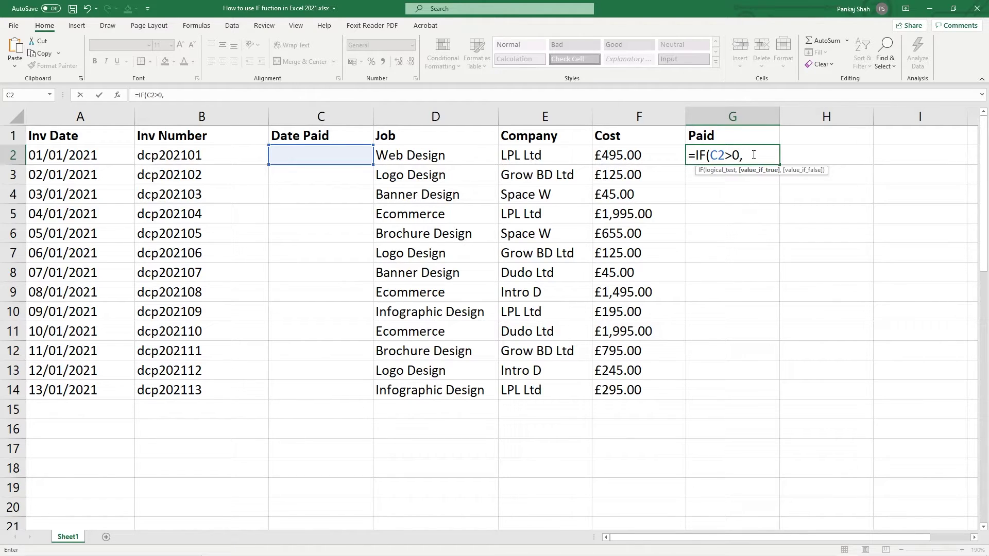
pyautogui.write('Yes","No')
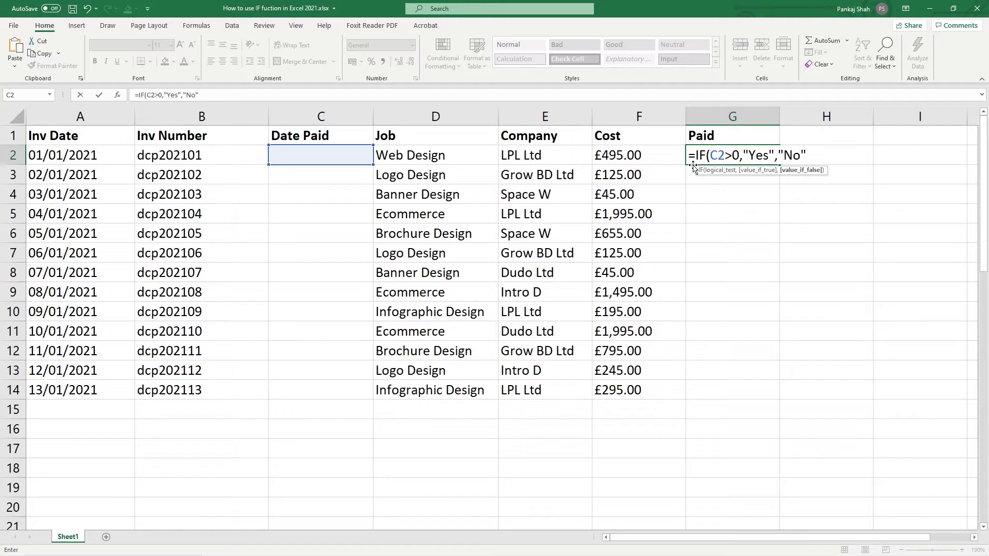
pyautogui.write('")')
pyautogui.press('Return')
# Fill the IF formula from G2 down the Paid column to G14
pyautogui.click(691, 149)
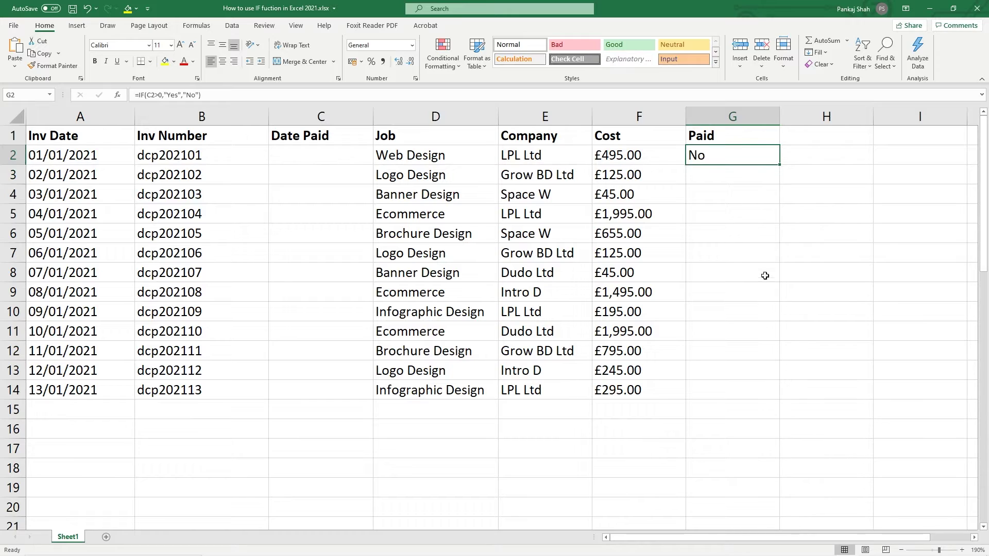
pyautogui.moveTo(778, 165); pyautogui.dragTo(762, 401)
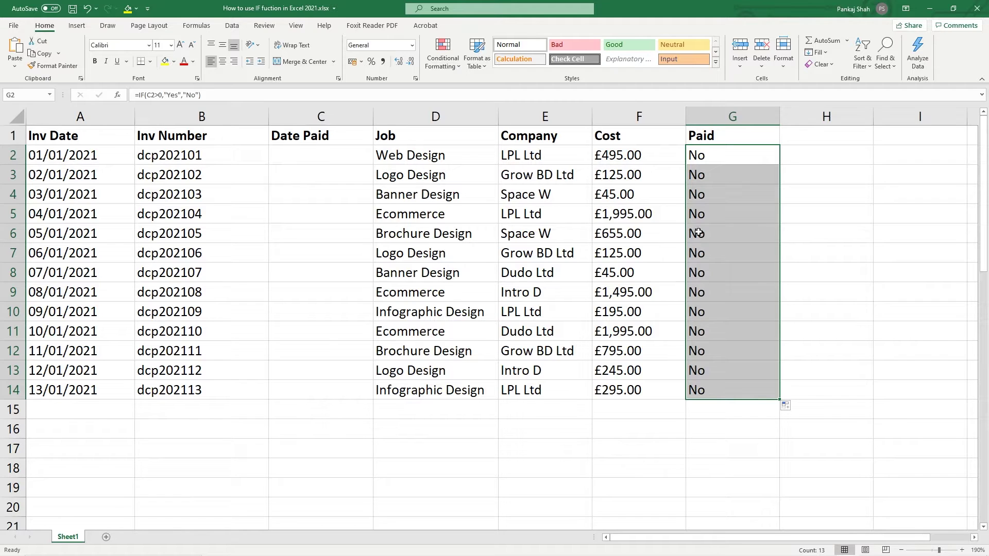
pyautogui.click(711, 153)
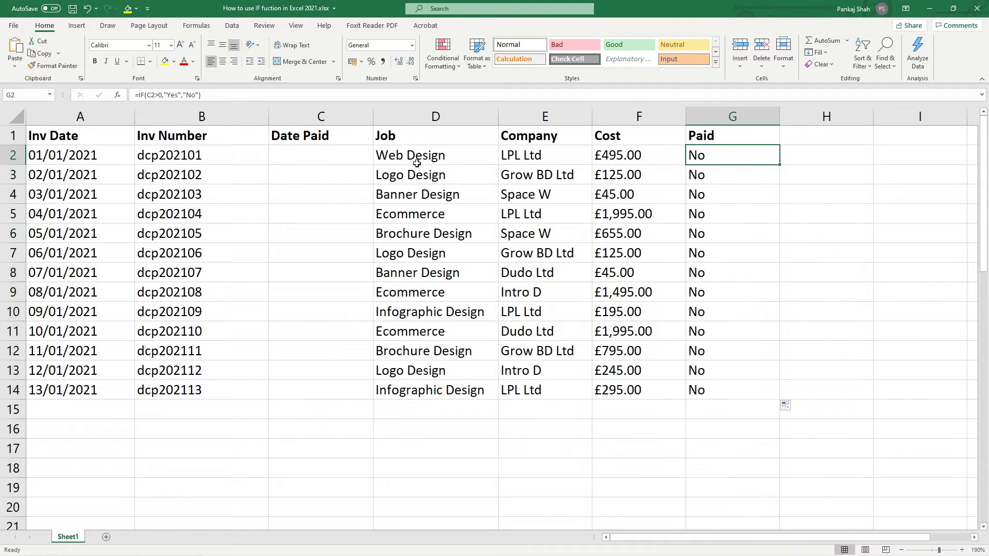
# Inspect the IF formula in G2 together with the Date Paid cell C2 that it tests
pyautogui.click(308, 152)
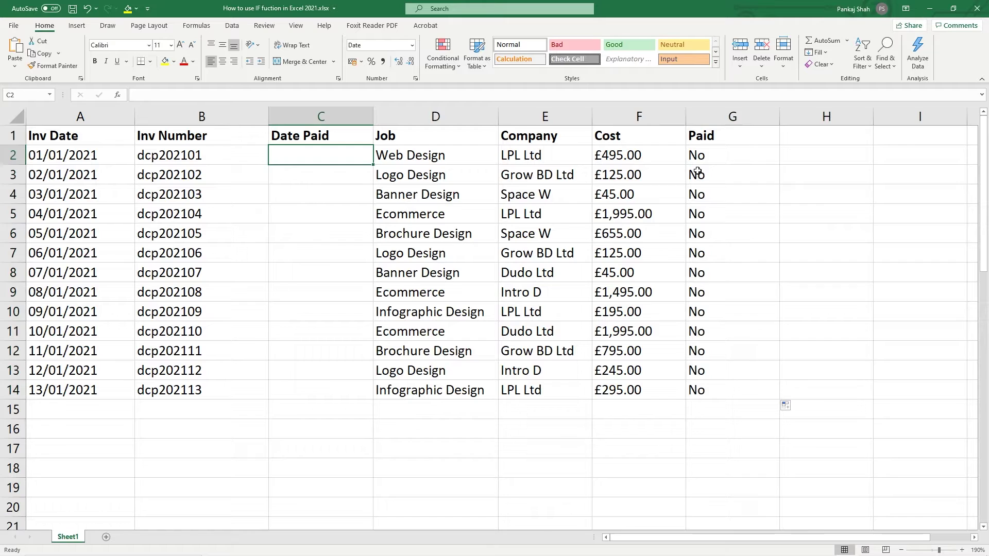
pyautogui.click(704, 155)
pyautogui.doubleClick(728, 156)
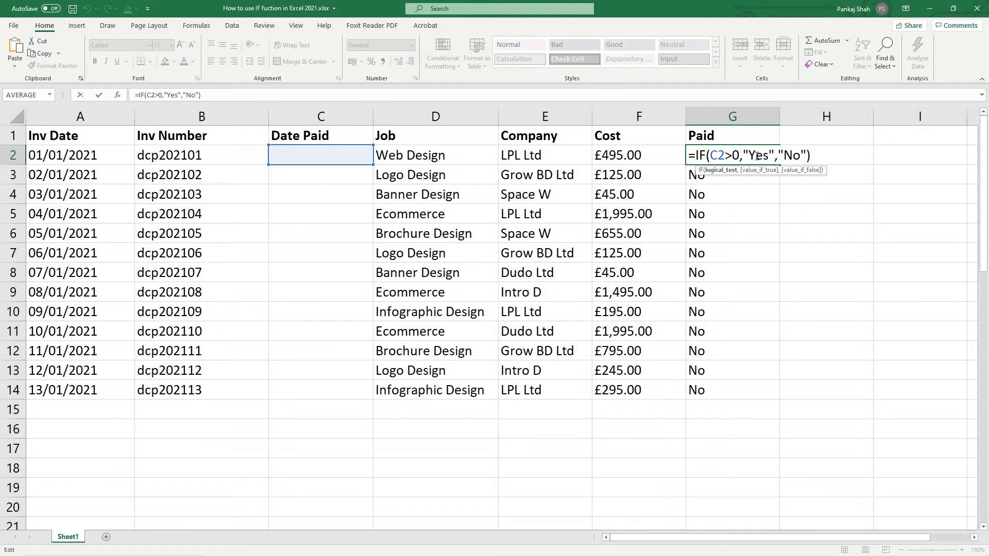
pyautogui.press('Escape')
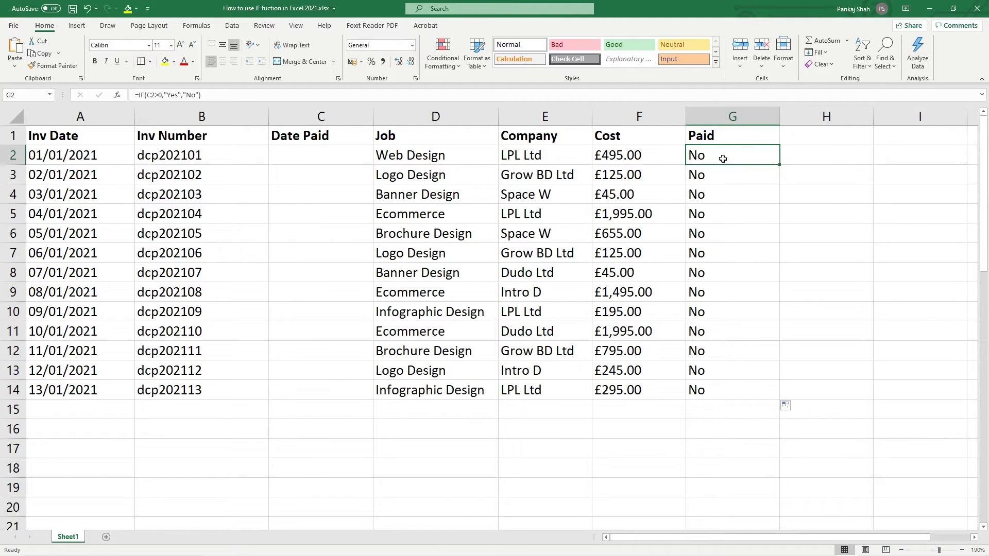
# Copy the date 03/01/2021 from A4 into the Date Paid cell C2 for the first invoice
pyautogui.click(330, 159)
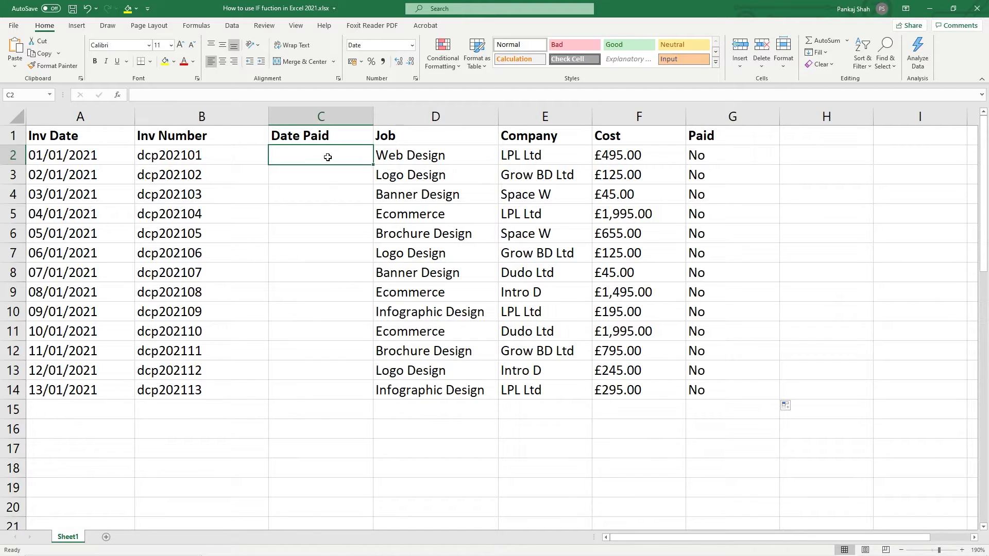
pyautogui.click(79, 195)
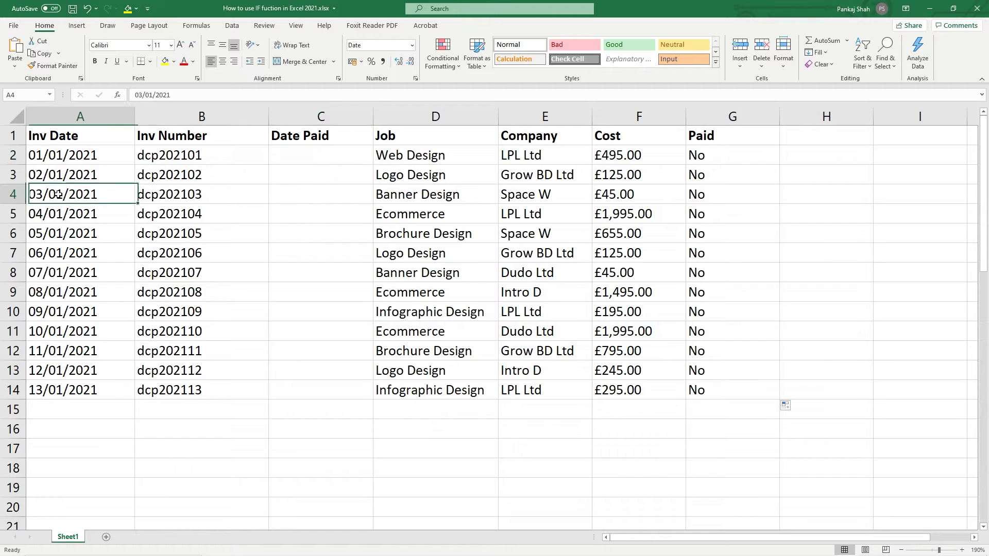
pyautogui.moveTo(66, 157); pyautogui.dragTo(299, 154)
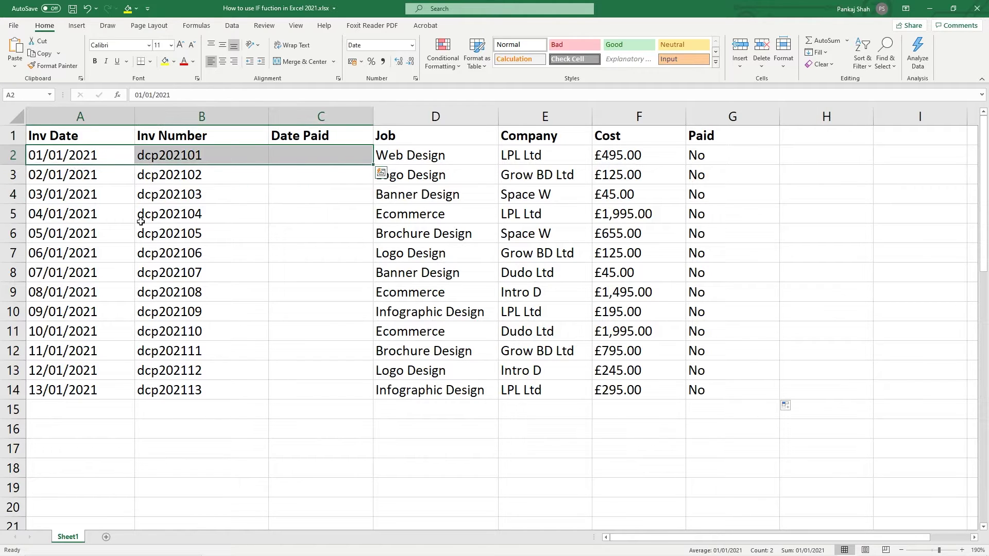
pyautogui.click(51, 201)
pyautogui.hotkey('ctrl', 'c')
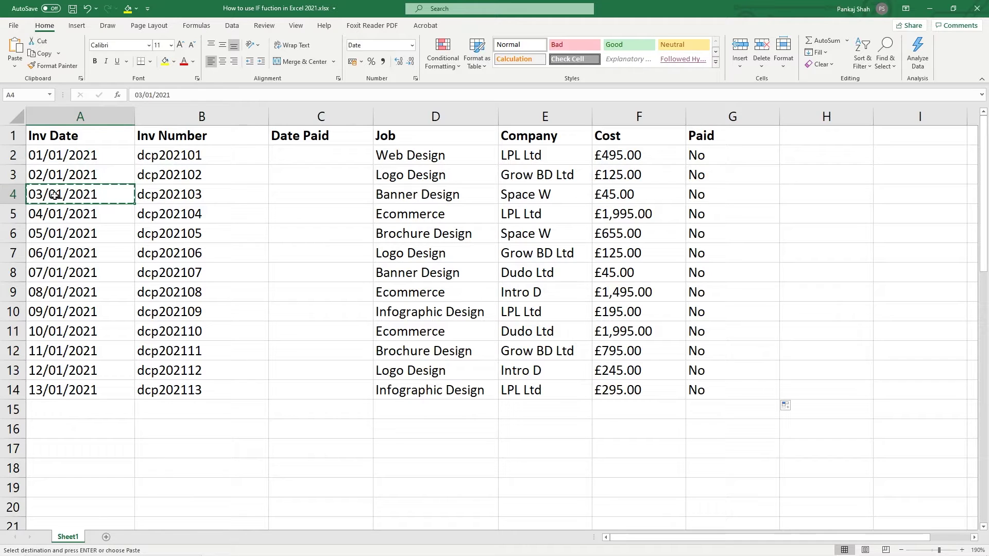
pyautogui.click(294, 154)
pyautogui.hotkey('ctrl', 'v')
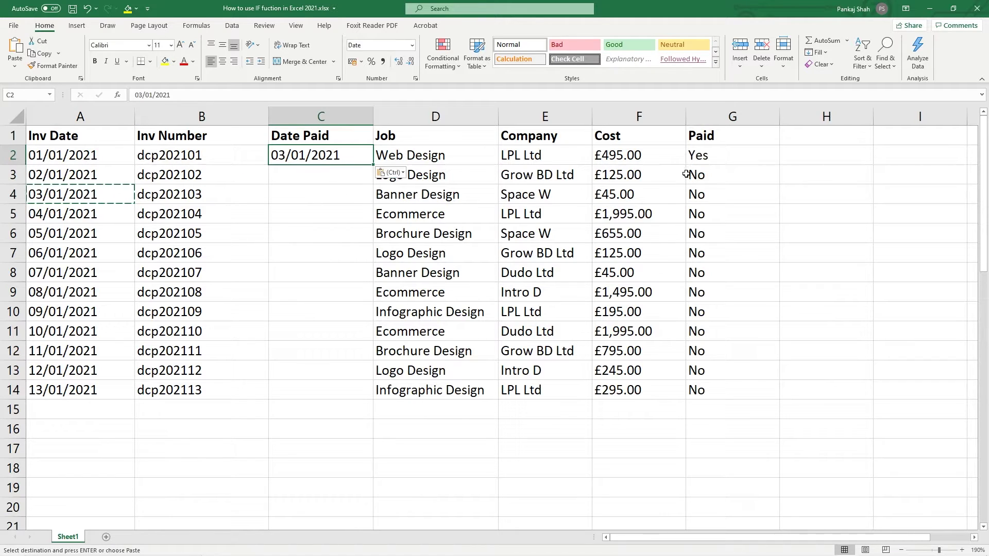
# Check the Paid result in G2 and its formula against the payment date in C2
pyautogui.click(713, 156)
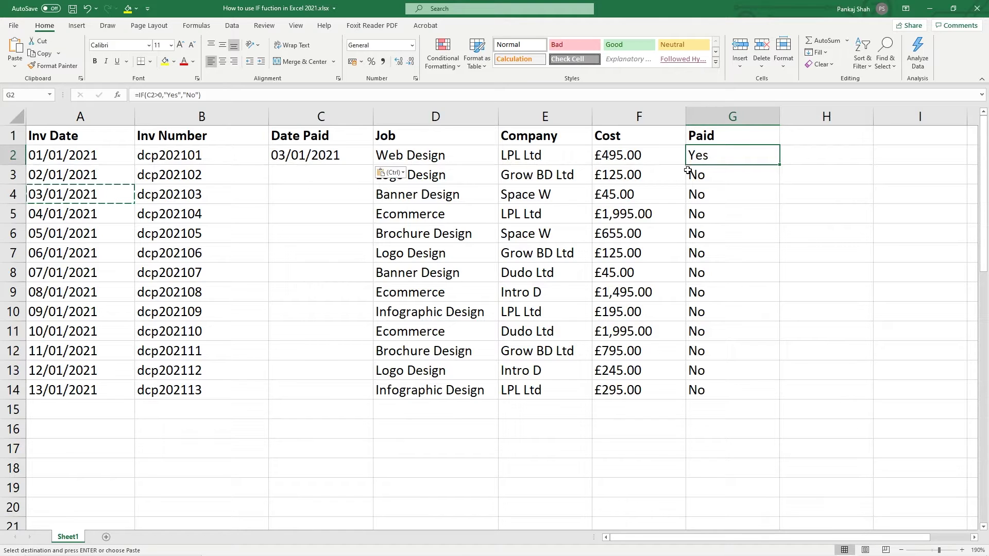
pyautogui.doubleClick(720, 157)
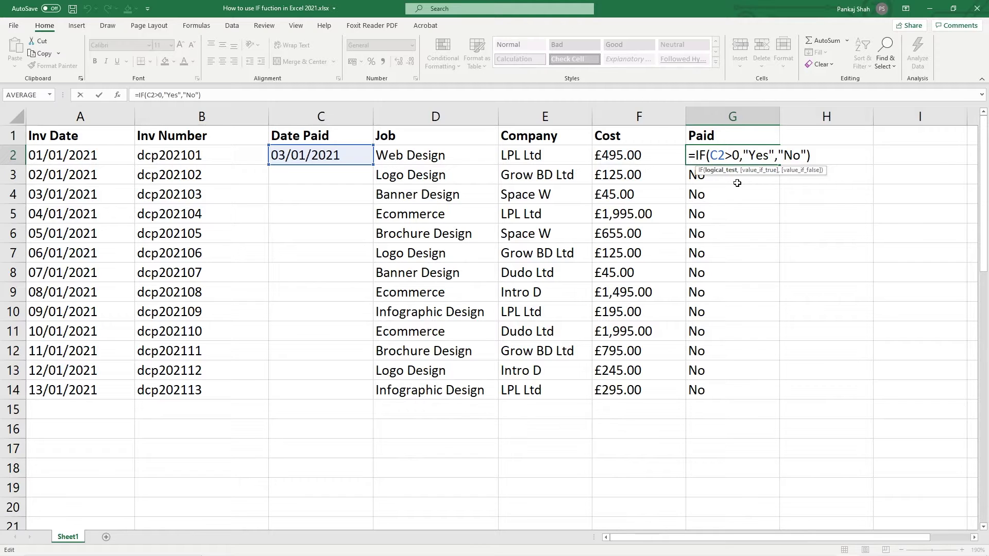
pyautogui.hotkey('ctrl', 'Return')
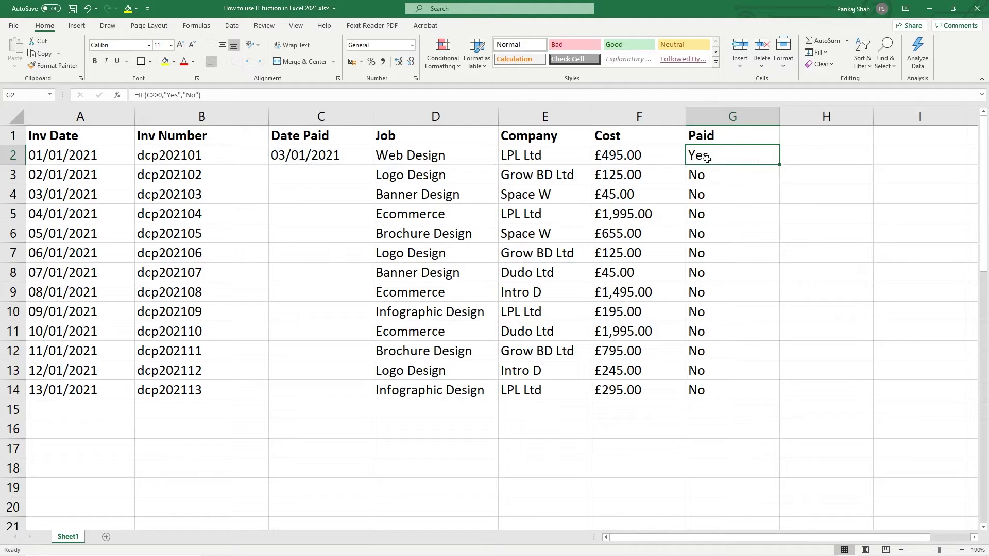
# Copy the invoice date 06/01/2021 into Date Paid cell C4 and 09/01/2021 into C7
pyautogui.moveTo(324, 175); pyautogui.dragTo(330, 372)
pyautogui.moveTo(58, 253)
pyautogui.mouseDown()
pyautogui.moveTo(57, 240)
pyautogui.moveTo(57, 255)
pyautogui.mouseUp()
pyautogui.hotkey('ctrl', 'c')
pyautogui.click(307, 190)
pyautogui.hotkey('ctrl', 'v')
pyautogui.click(75, 308)
pyautogui.hotkey('ctrl', 'c')
pyautogui.click(293, 245)
pyautogui.hotkey('ctrl', 'v')
# Copy the invoice date 11/01/2021 into Date Paid cell C10 and 13/01/2021 into C13, and save the workbook
pyautogui.click(78, 350)
pyautogui.hotkey('ctrl', 'c')
pyautogui.click(307, 314)
pyautogui.hotkey('ctrl', 'v')
pyautogui.click(110, 387)
pyautogui.hotkey('ctrl', 'c')
pyautogui.click(293, 367)
pyautogui.hotkey('ctrl', 'v')
pyautogui.hotkey('ctrl', 's')
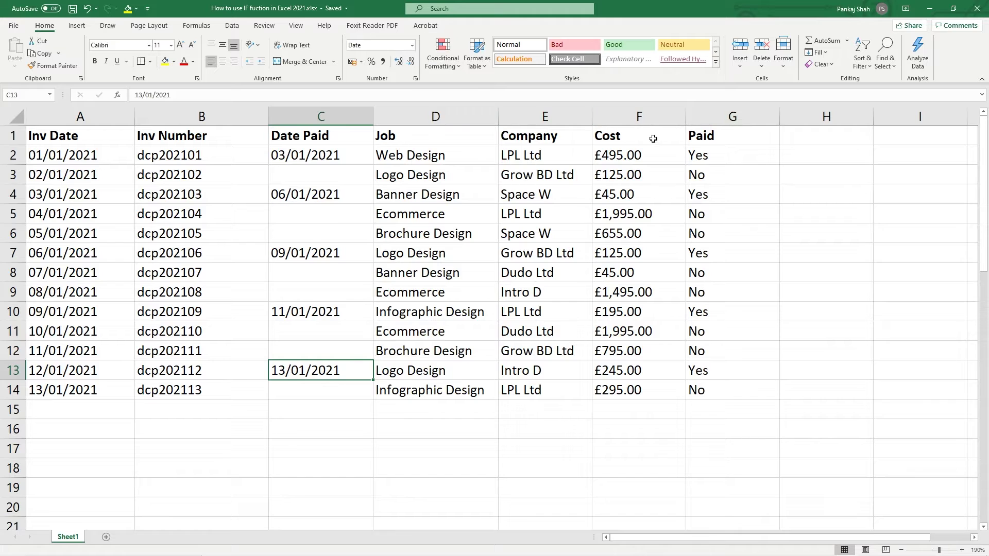
# Add a Text That Contains highlight rule to column G formatting "Yes" with Green Fill with Dark Green Text
pyautogui.click(704, 151)
pyautogui.click(708, 115)
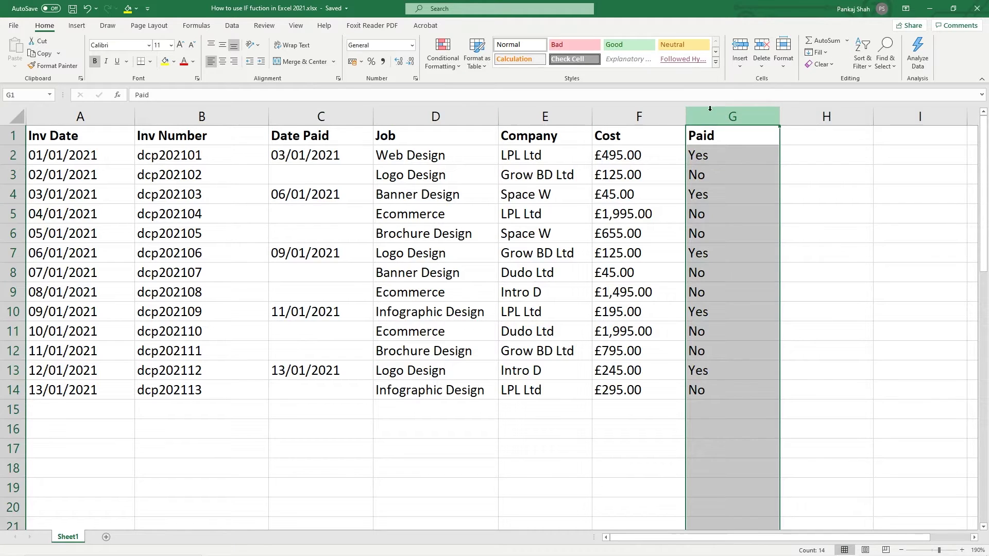
pyautogui.click(442, 52)
pyautogui.moveTo(461, 88)
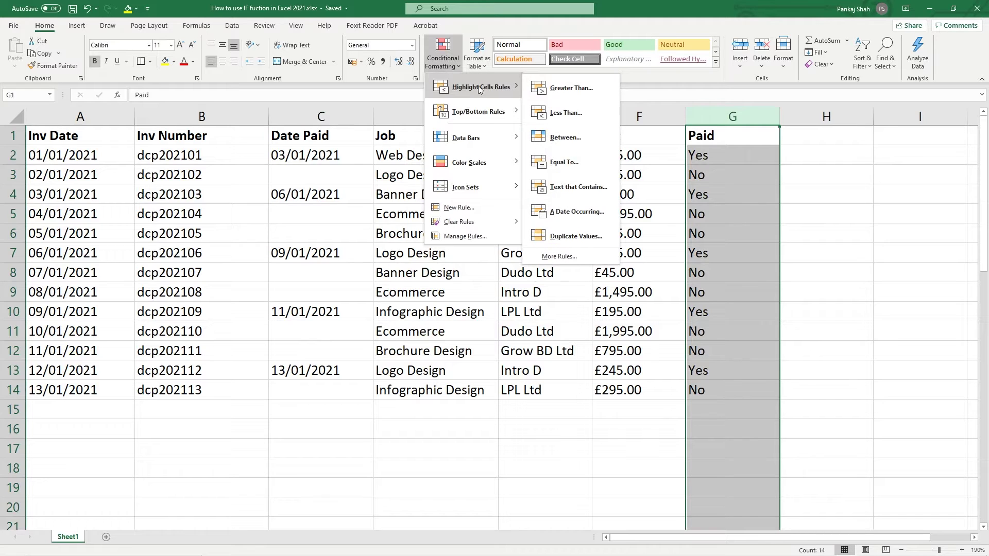
pyautogui.click(592, 188)
pyautogui.click(452, 321)
pyautogui.moveTo(452, 320); pyautogui.dragTo(335, 319)
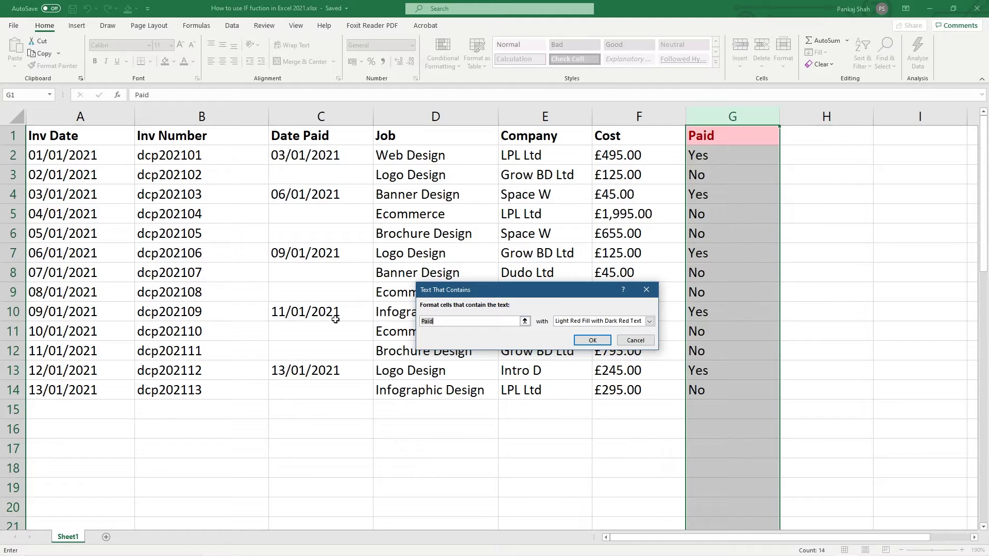
pyautogui.write('Yes')
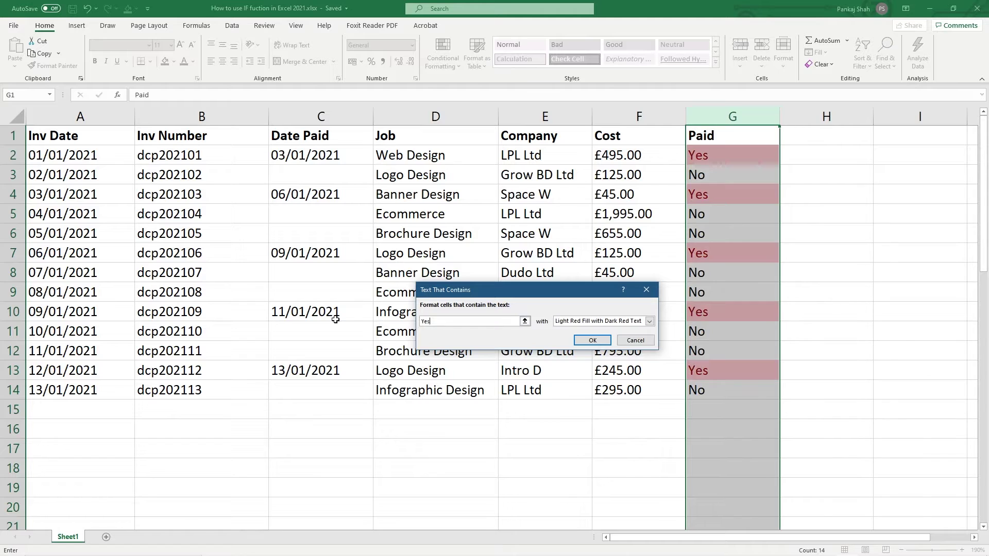
pyautogui.click(596, 322)
pyautogui.click(593, 345)
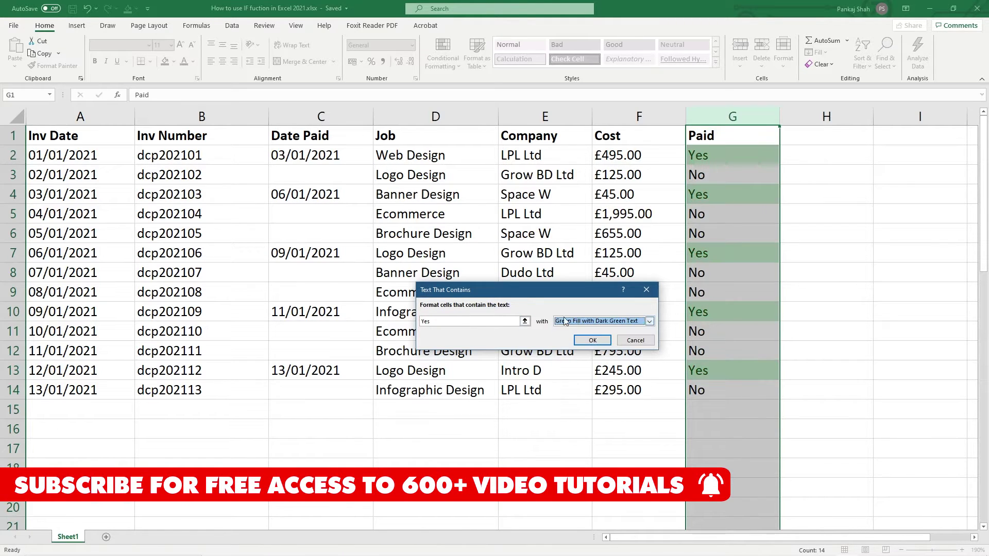
pyautogui.click(593, 342)
pyautogui.click(623, 227)
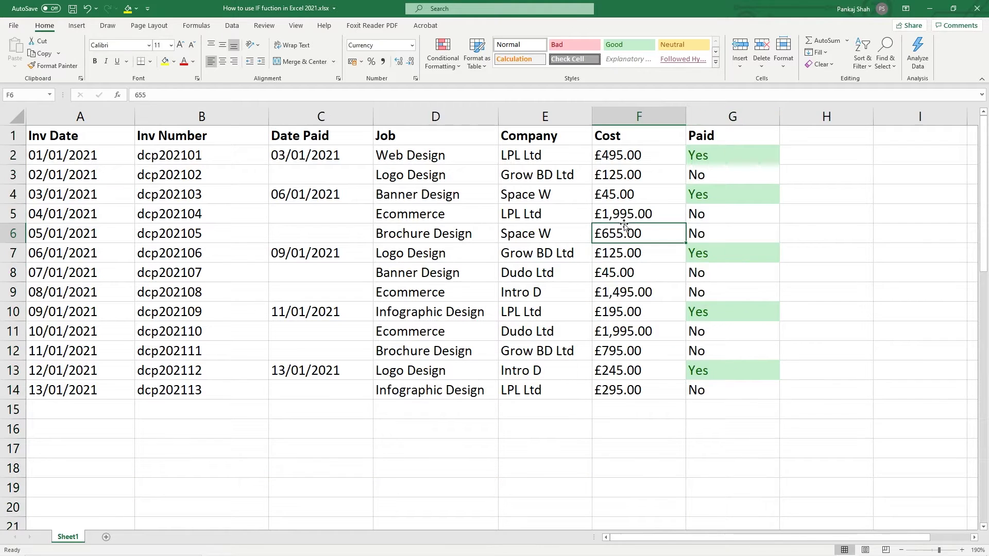
# Add a Text That Contains highlight rule to column G formatting "No" with Light Red Fill with Dark Red Text
pyautogui.click(723, 117)
pyautogui.click(442, 56)
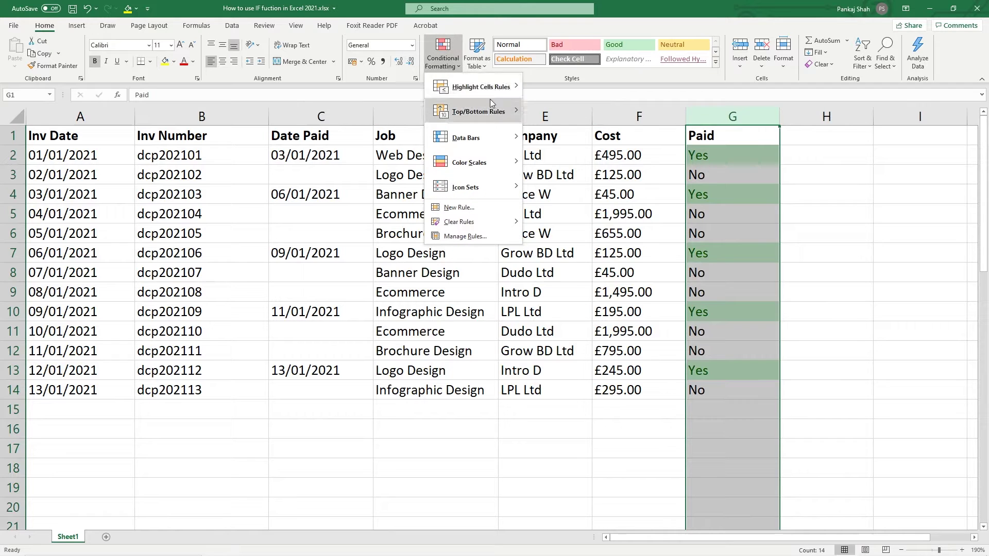
pyautogui.moveTo(499, 85)
pyautogui.click(545, 188)
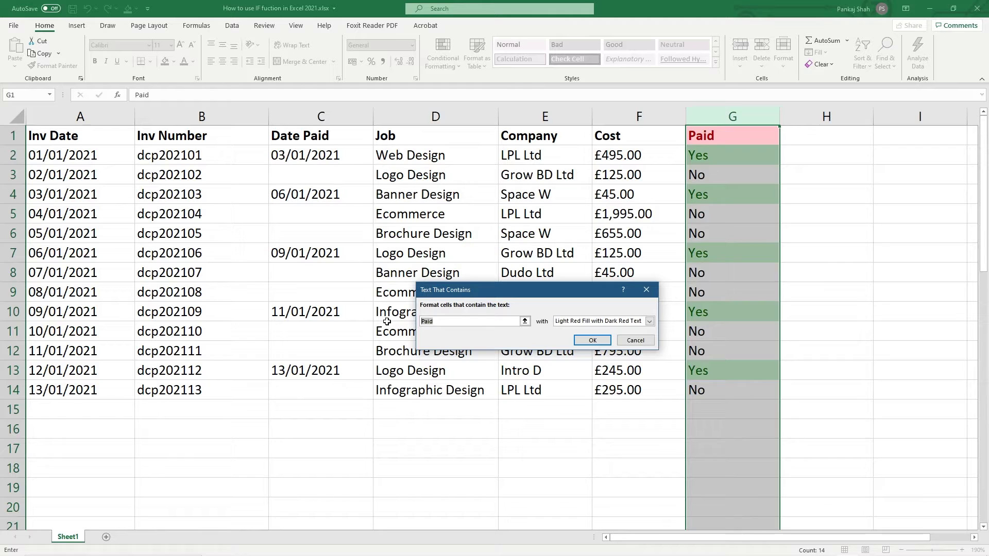
pyautogui.write('No')
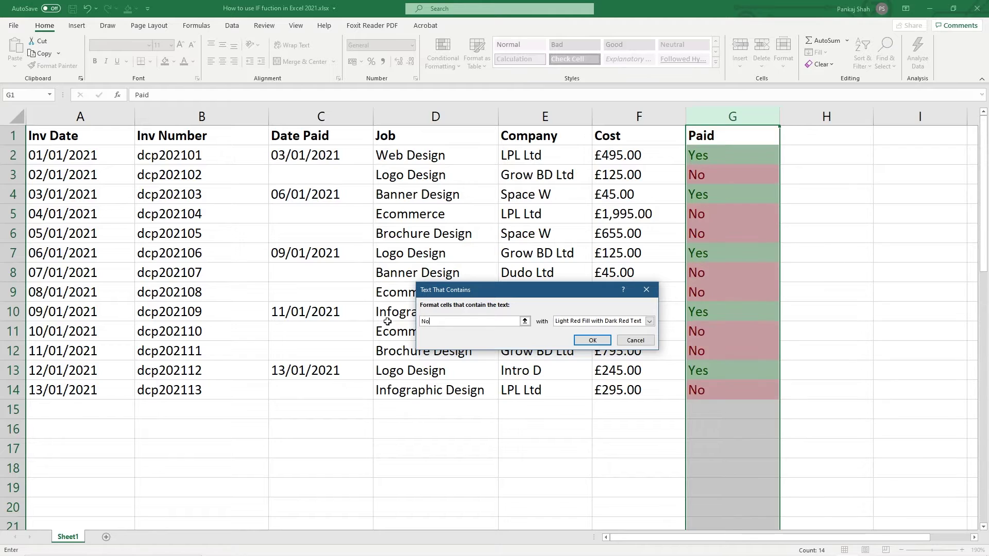
pyautogui.click(592, 340)
pyautogui.click(706, 176)
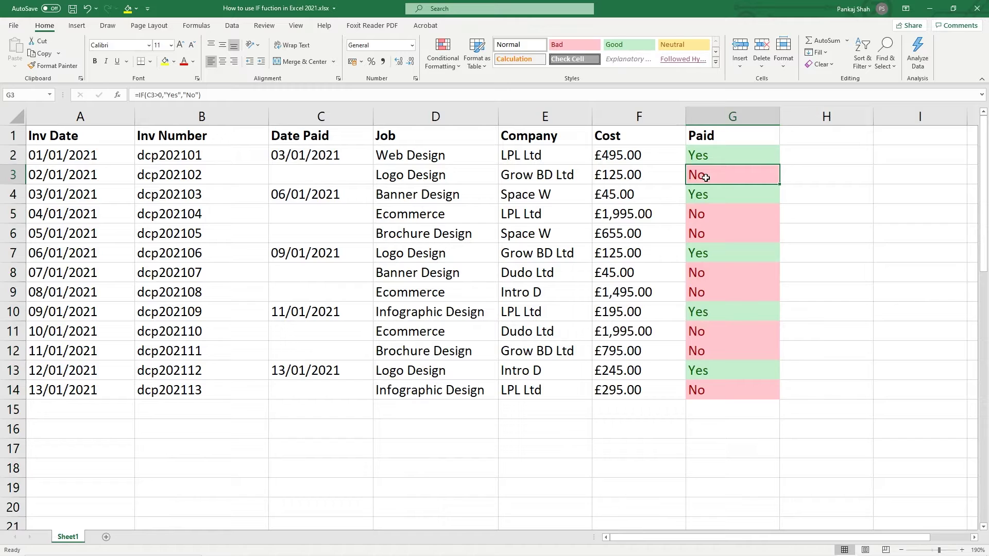
# Test the Paid formula in G4 by clearing the payment date in C4, and undo the deletion
pyautogui.click(296, 198)
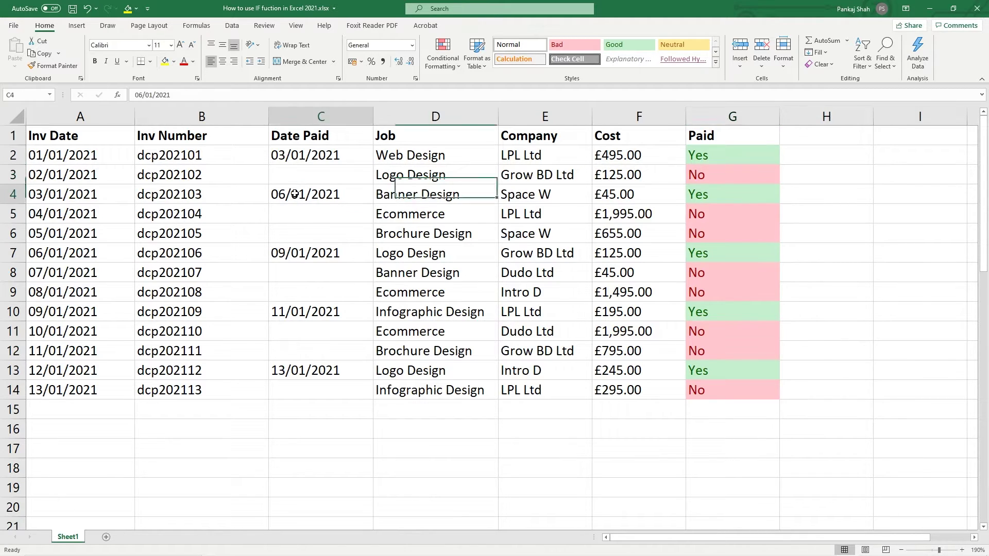
pyautogui.click(705, 198)
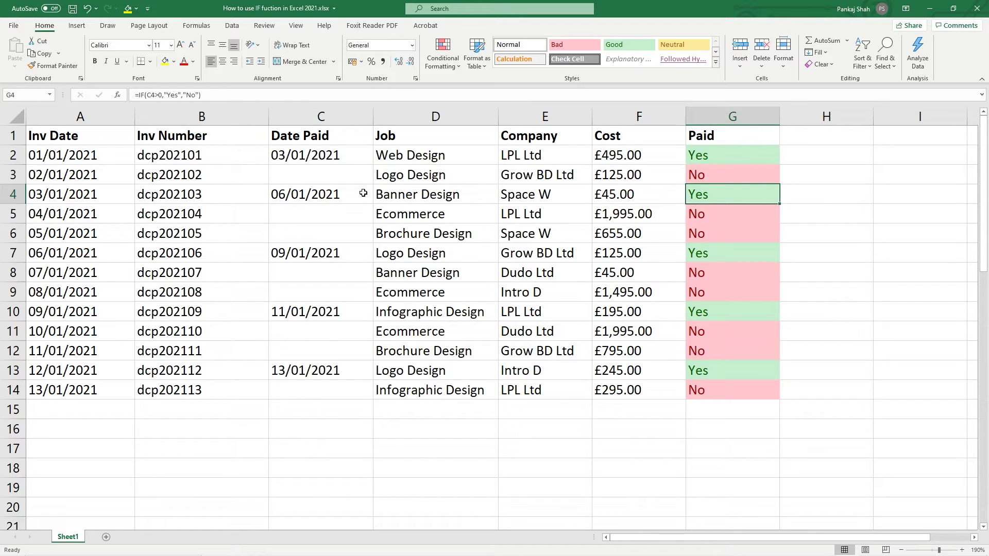
pyautogui.click(333, 194)
pyautogui.press('Delete')
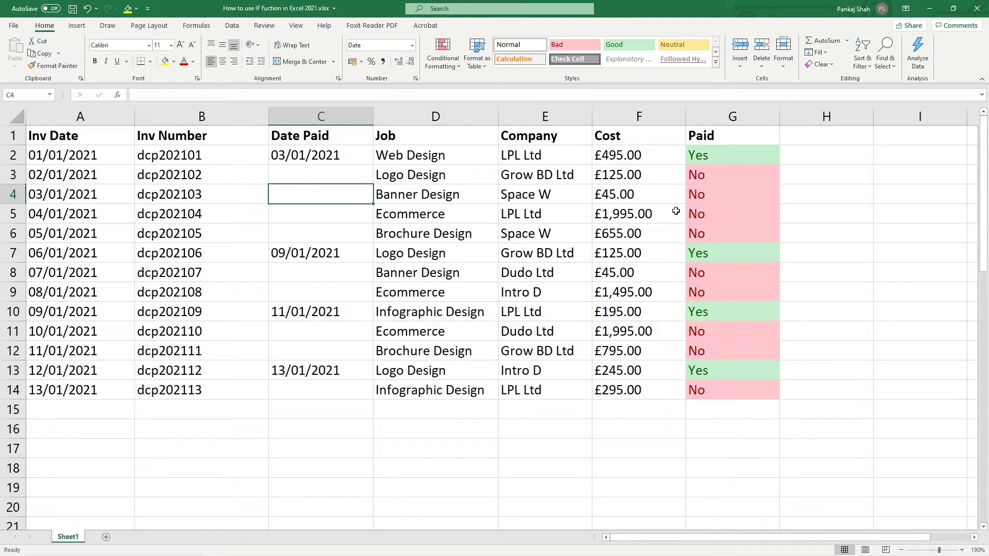
pyautogui.click(730, 190)
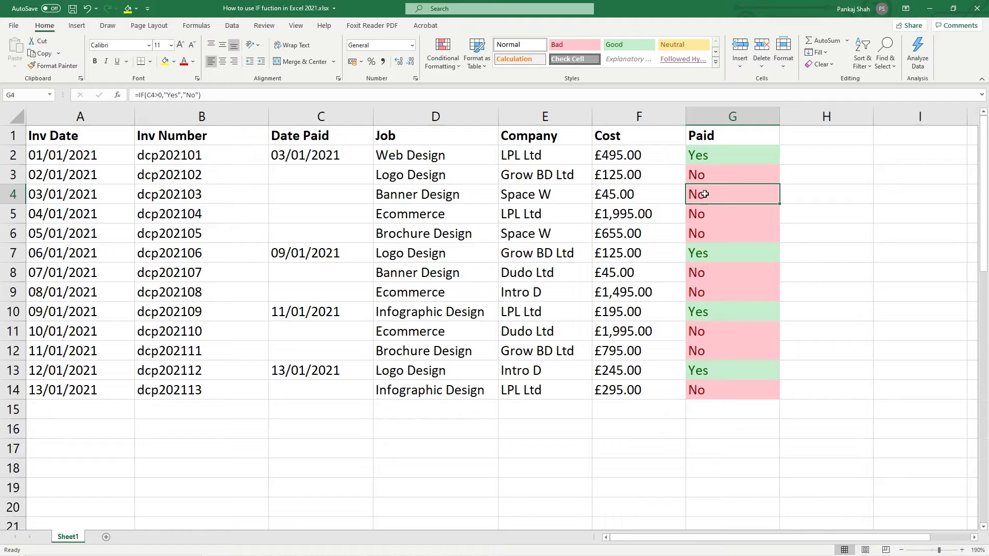
pyautogui.hotkey('ctrl', 'z')
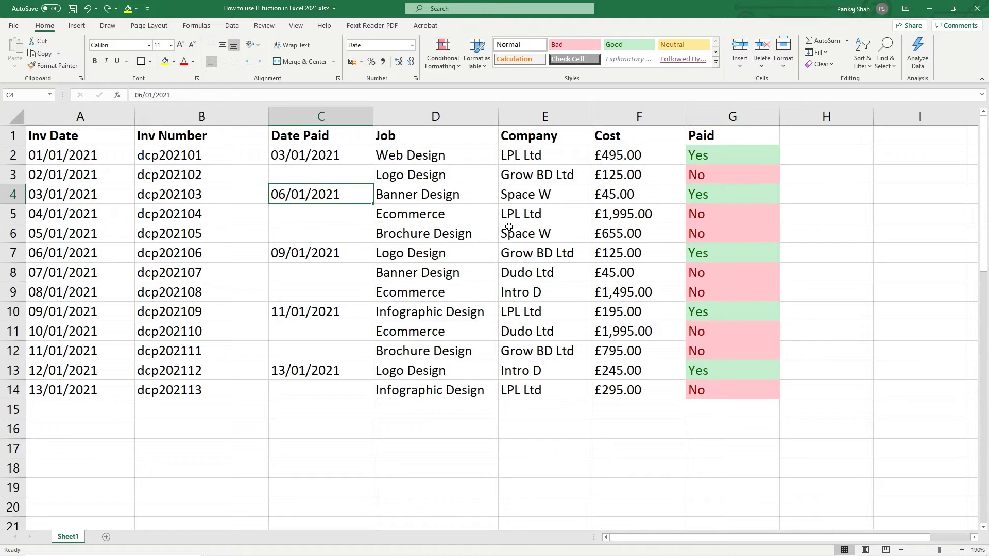
pyautogui.click(701, 193)
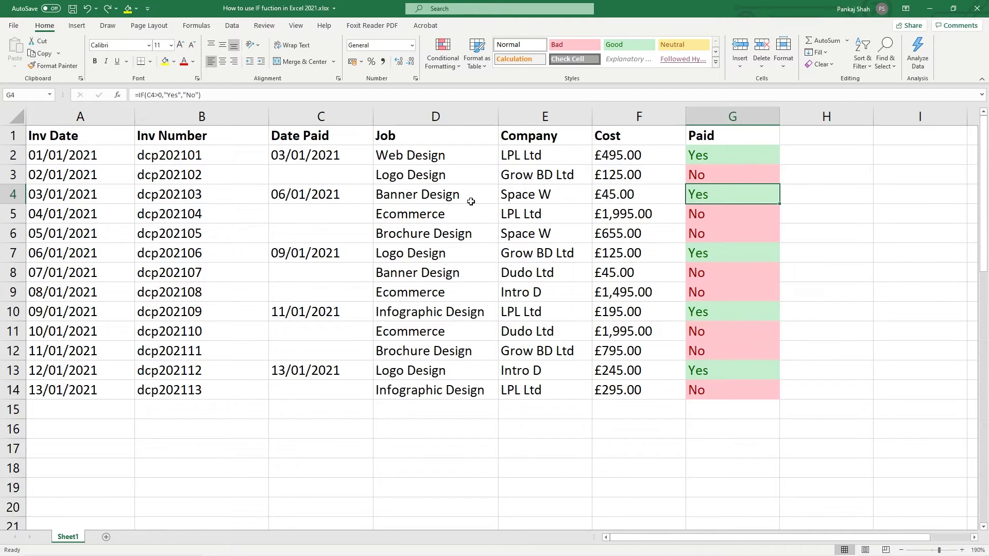
# Copy the invoice date 10/01/2021 from A11 into Date Paid cell C5 and save the workbook
pyautogui.click(63, 331)
pyautogui.hotkey('ctrl', 'c')
pyautogui.click(315, 216)
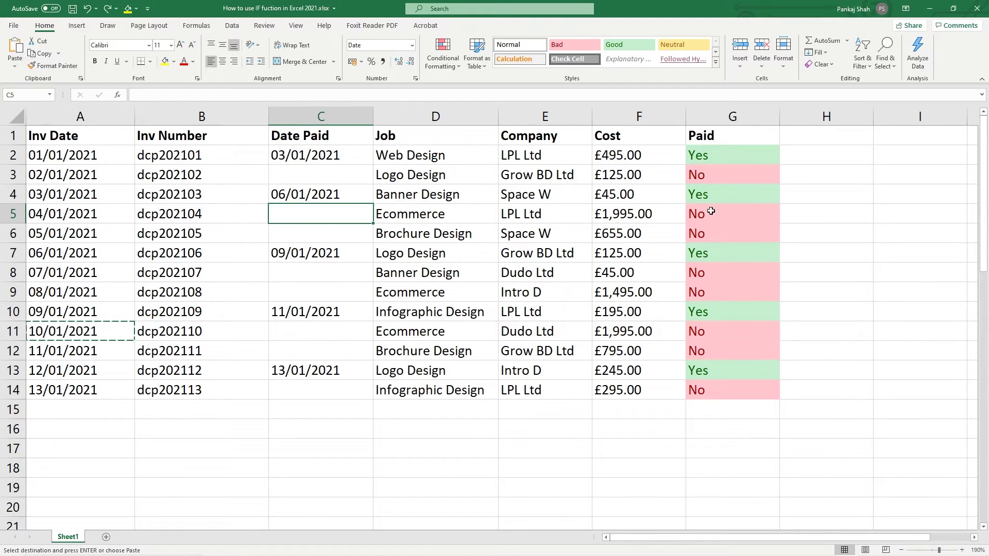
pyautogui.click(710, 214)
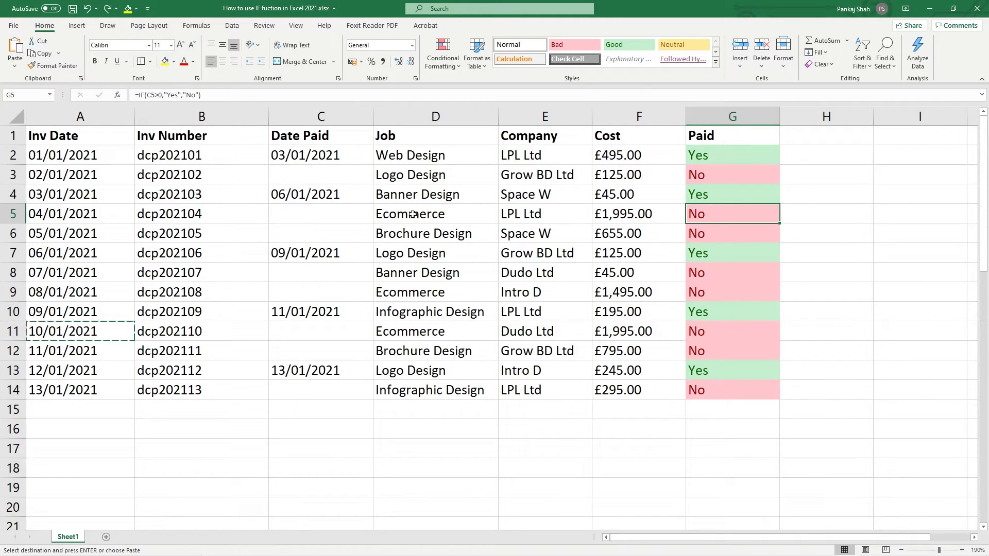
pyautogui.click(334, 220)
pyautogui.hotkey('ctrl', 'v')
pyautogui.click(711, 217)
pyautogui.hotkey('ctrl', 's')
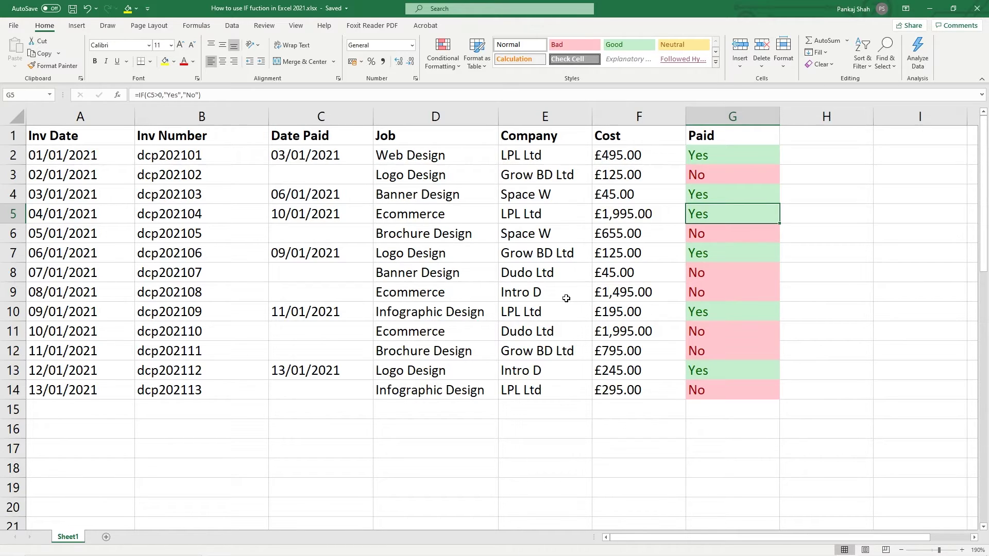
# Review the IF formula in G2 against the payment date in C2 without changing it
pyautogui.click(722, 149)
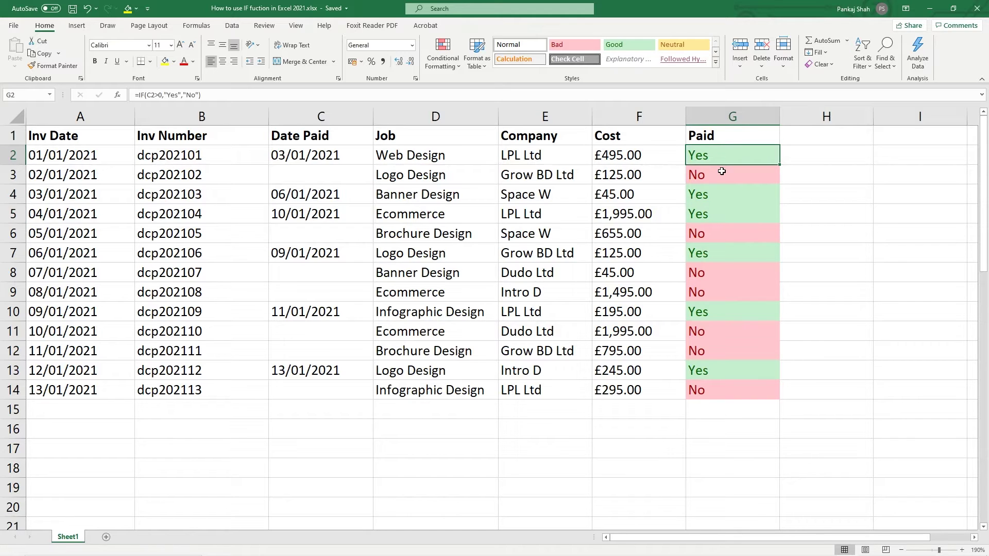
pyautogui.click(304, 160)
pyautogui.doubleClick(735, 157)
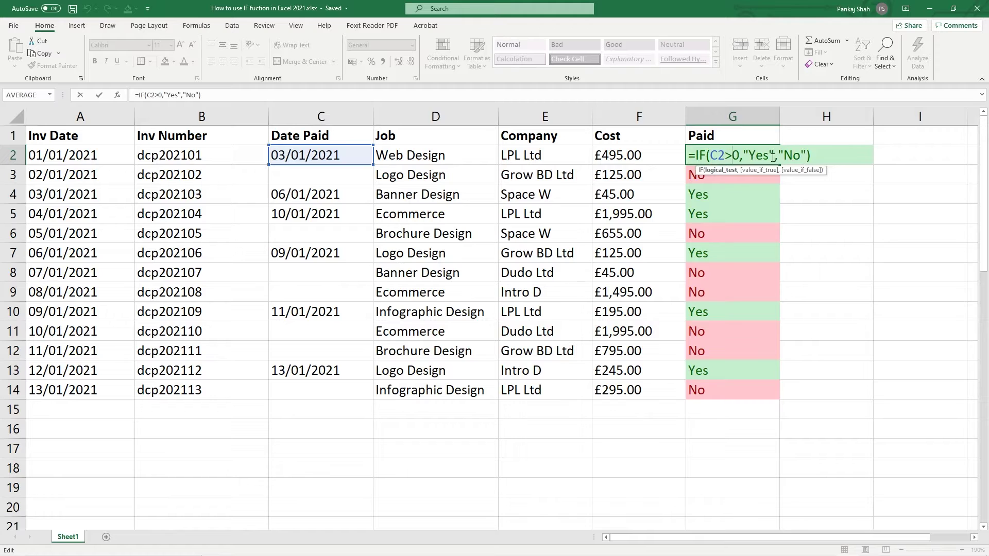
pyautogui.press('Escape')
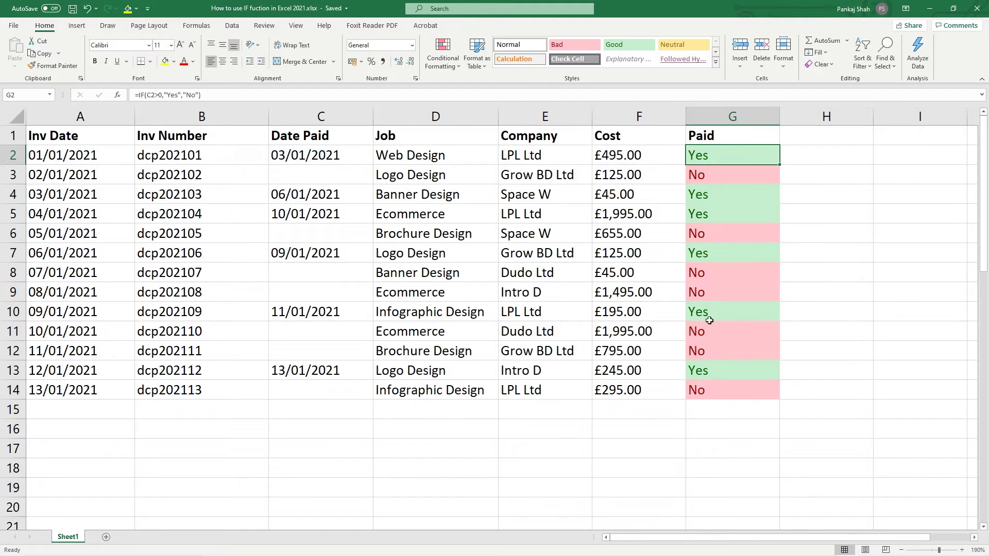
# Start an IF formula in B26 beside the Fruits list, testing whether A26 equals "Apple"
pyautogui.scroll(-7, 621, 277)
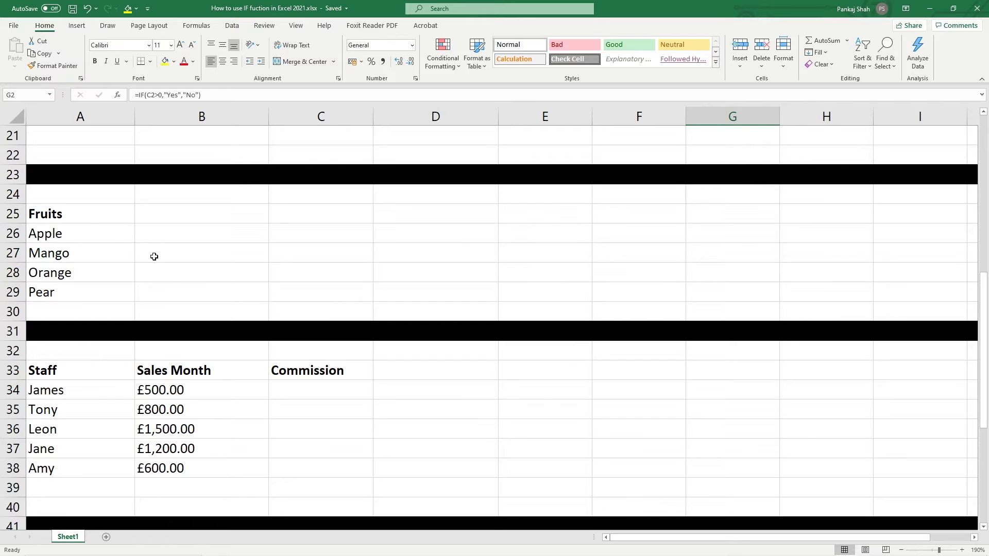
pyautogui.click(69, 237)
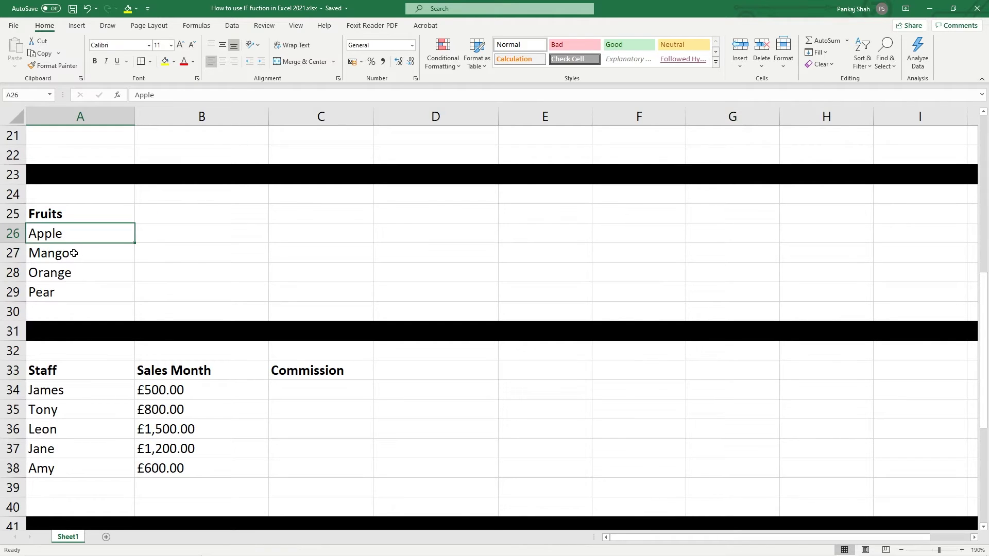
pyautogui.click(73, 253)
pyautogui.click(71, 272)
pyautogui.click(72, 291)
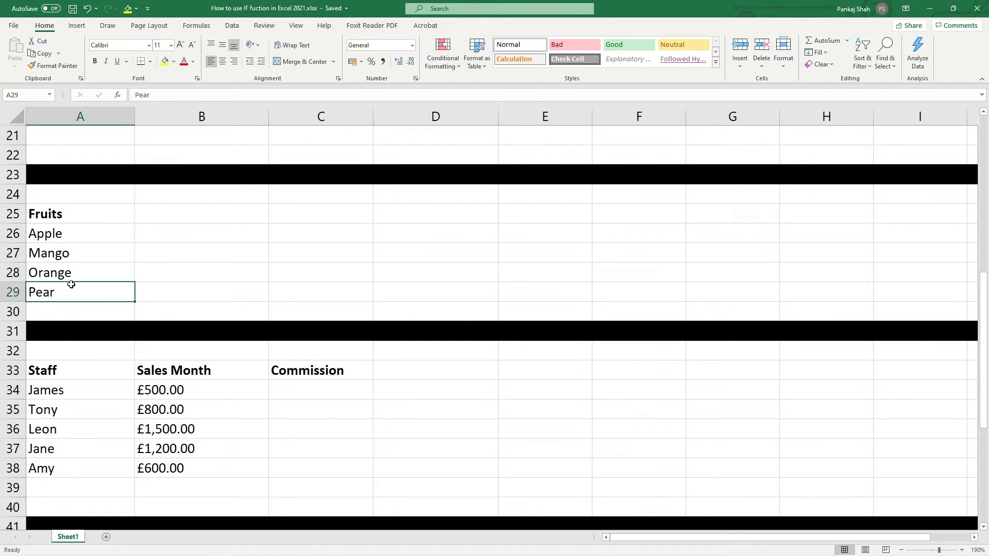
pyautogui.click(160, 231)
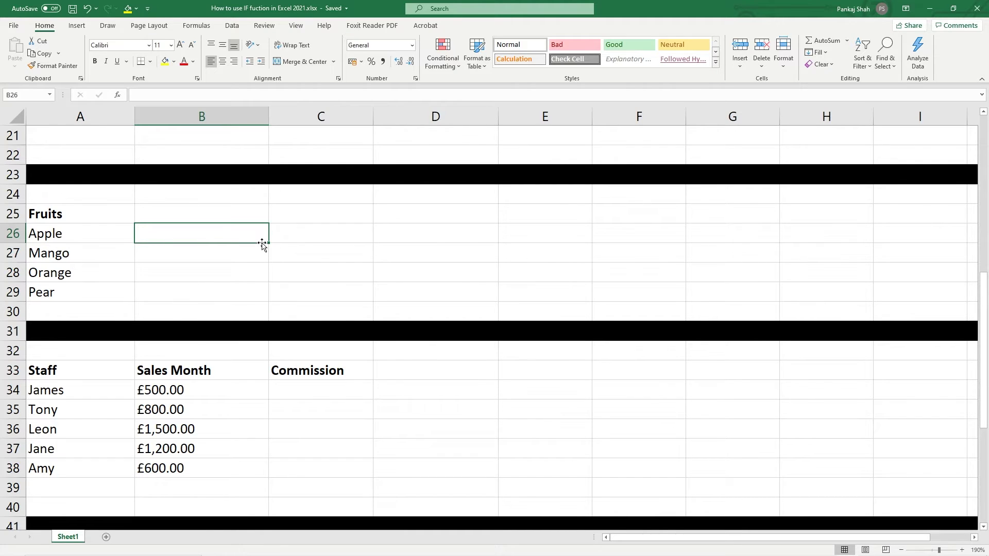
pyautogui.write('=IF')
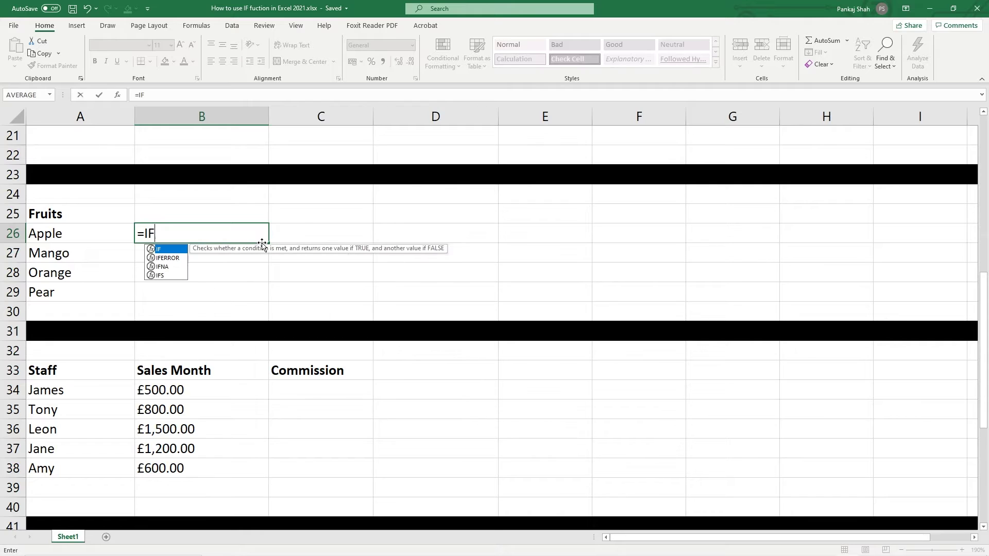
pyautogui.doubleClick(166, 250)
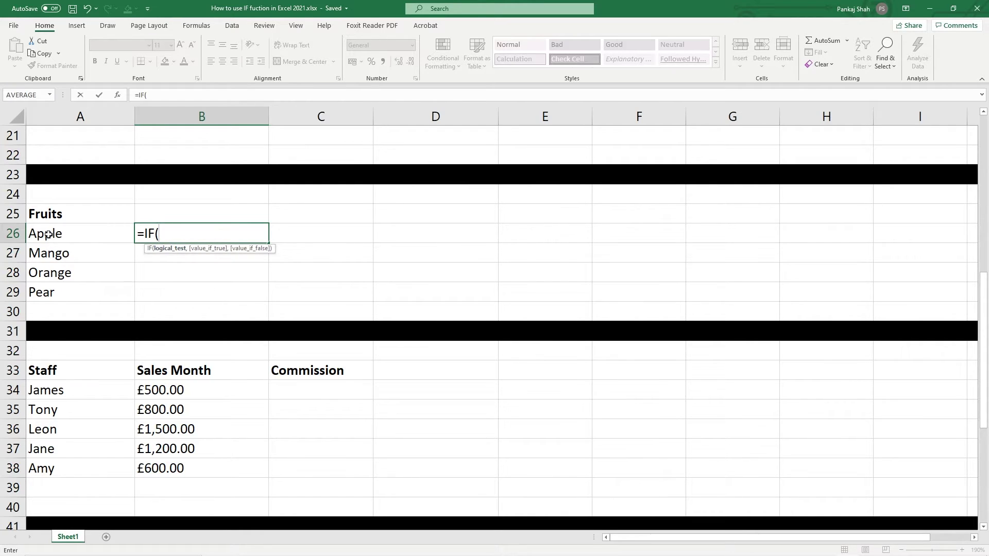
pyautogui.click(92, 227)
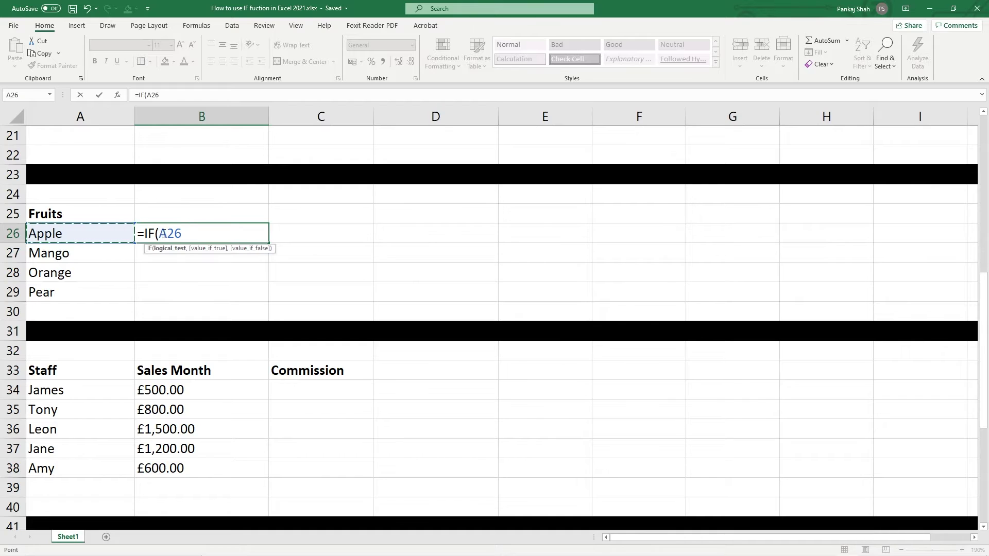
pyautogui.write('="Appl')
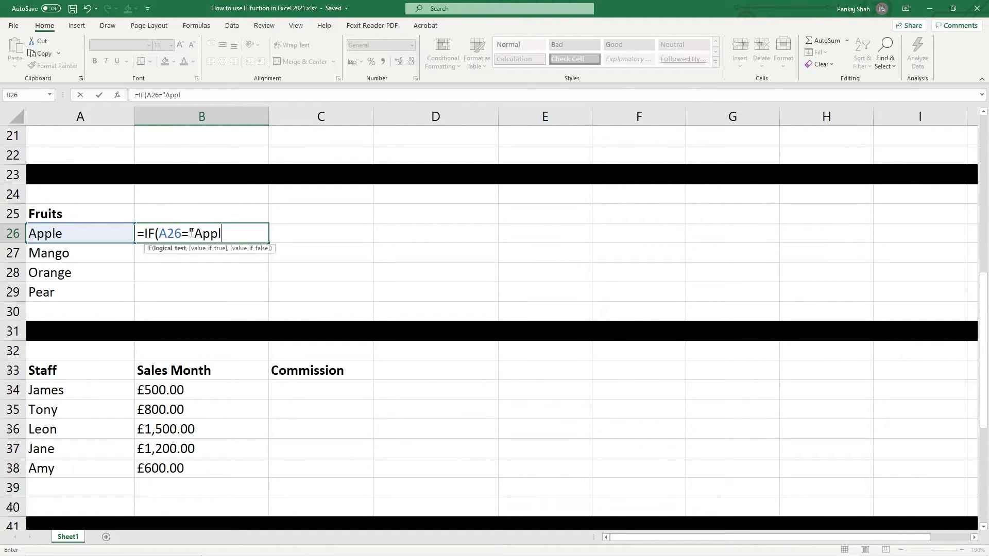
pyautogui.write('e",')
# Complete the B26 formula with "Make a fruit drink" as the true value and "Eat the fruit" as the false value
pyautogui.write('Let')
pyautogui.press('BackSpace')
pyautogui.press('BackSpace')
pyautogui.press('BackSpace')
pyautogui.write('"')
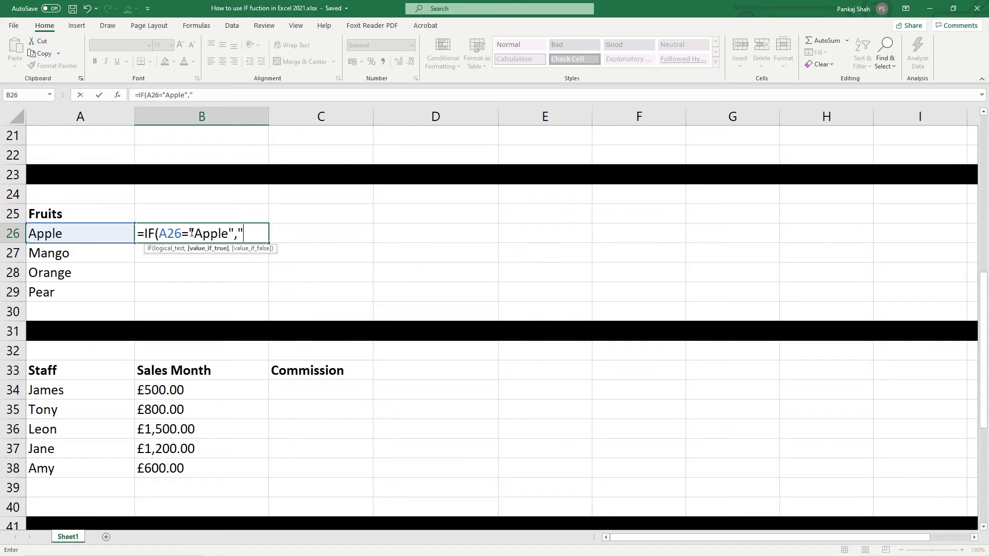
pyautogui.write('Make a fruit drink')
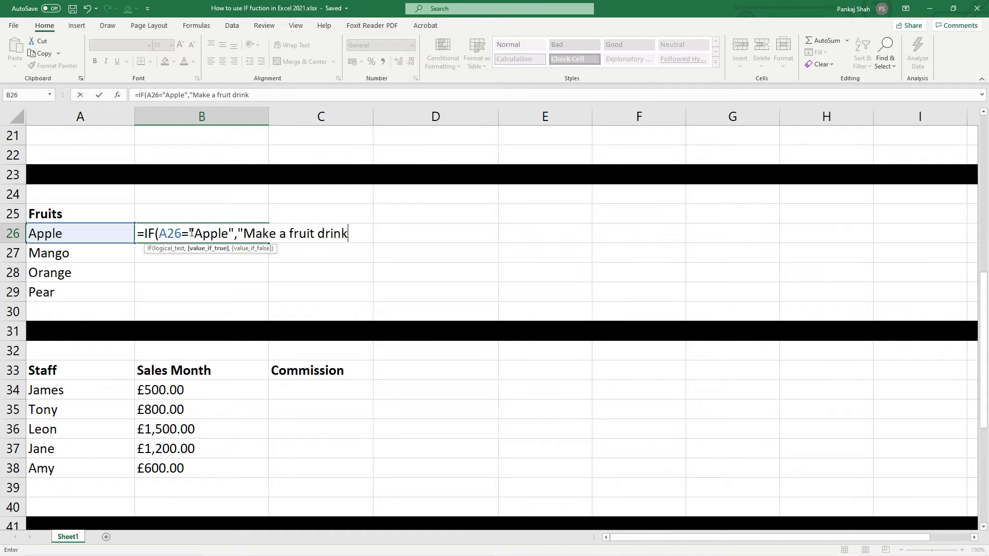
pyautogui.write('","Eat the ')
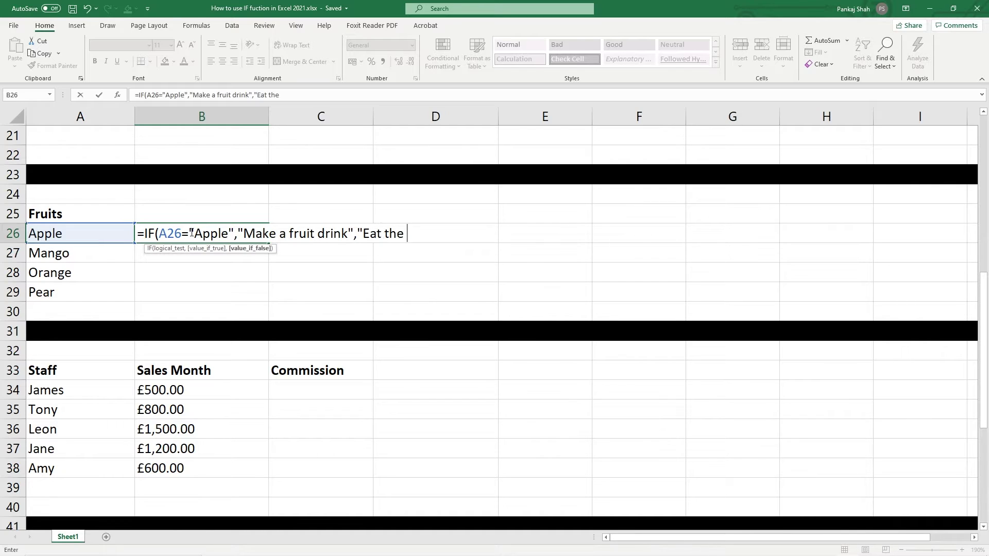
pyautogui.write('fruit"')
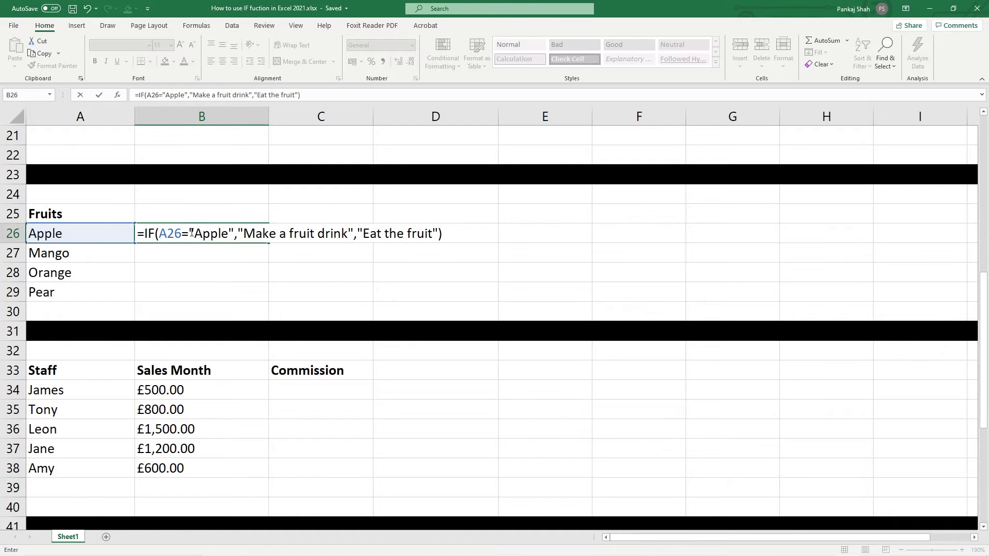
pyautogui.press('Return')
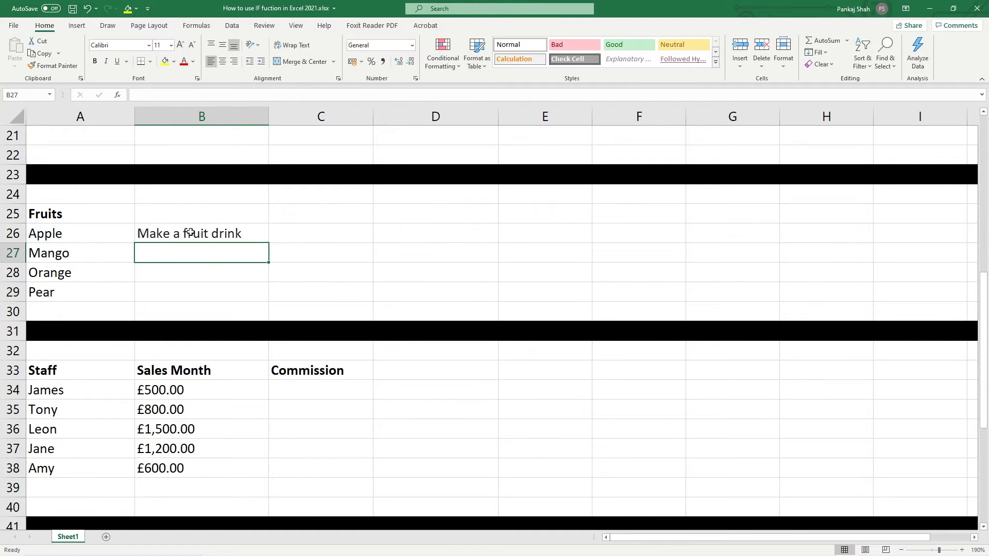
# Fill the fruit formula from B26 down to B29 and check the copied formula in B27
pyautogui.click(86, 230)
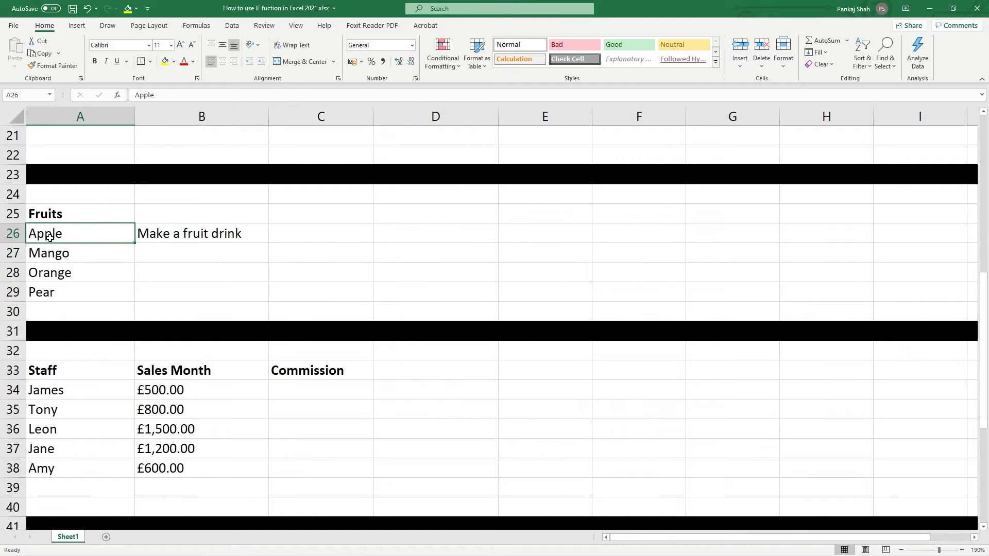
pyautogui.click(180, 237)
pyautogui.moveTo(269, 243); pyautogui.dragTo(264, 306)
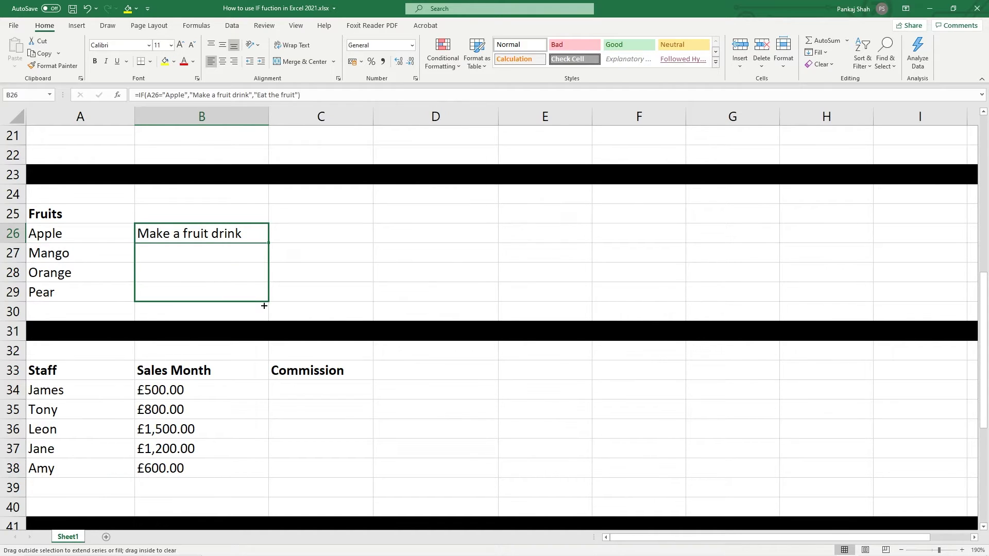
pyautogui.moveTo(264, 306); pyautogui.dragTo(264, 306)
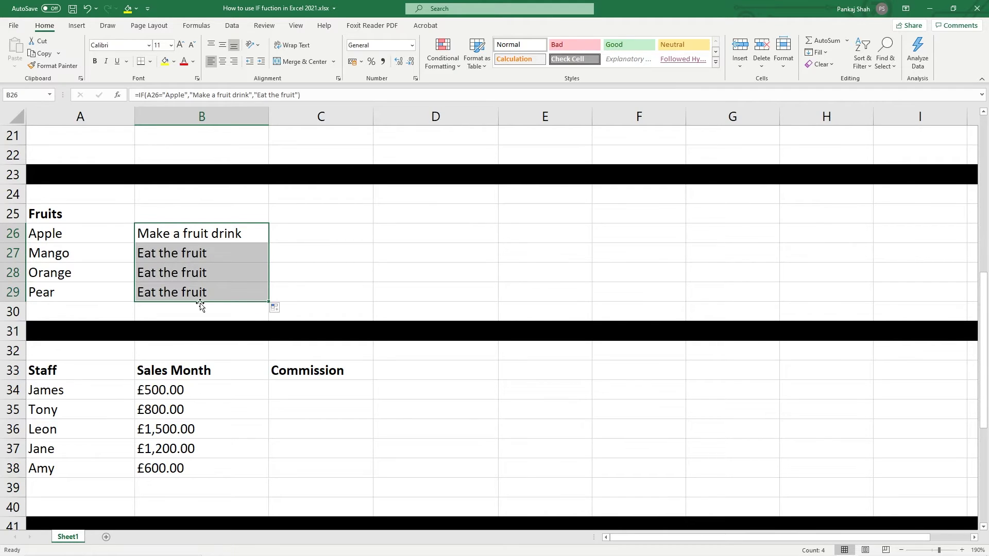
pyautogui.doubleClick(183, 253)
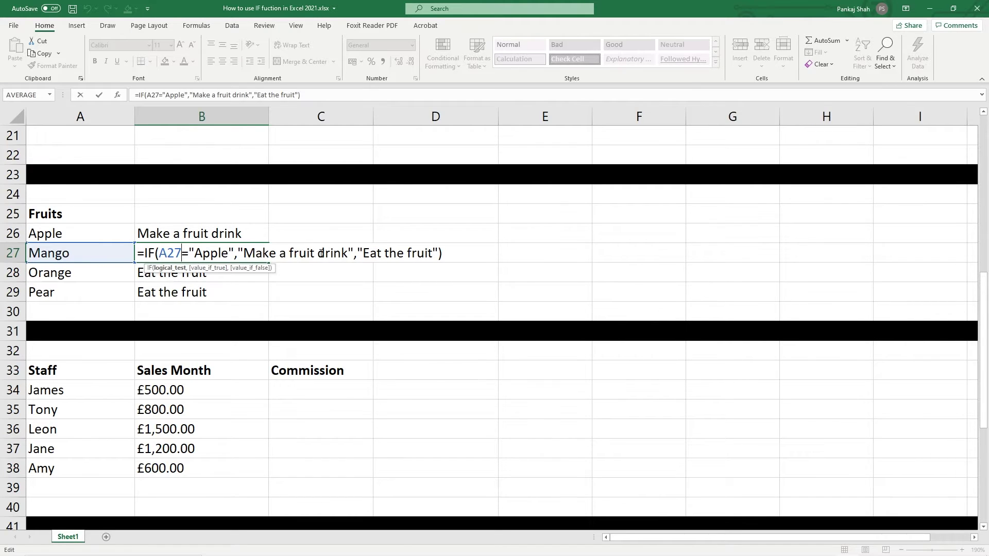
pyautogui.press('Escape')
# Copy "Apple" from A26 over the fruit name in A29 to test the IF formula in B29
pyautogui.click(86, 237)
pyautogui.hotkey('ctrl', 'c')
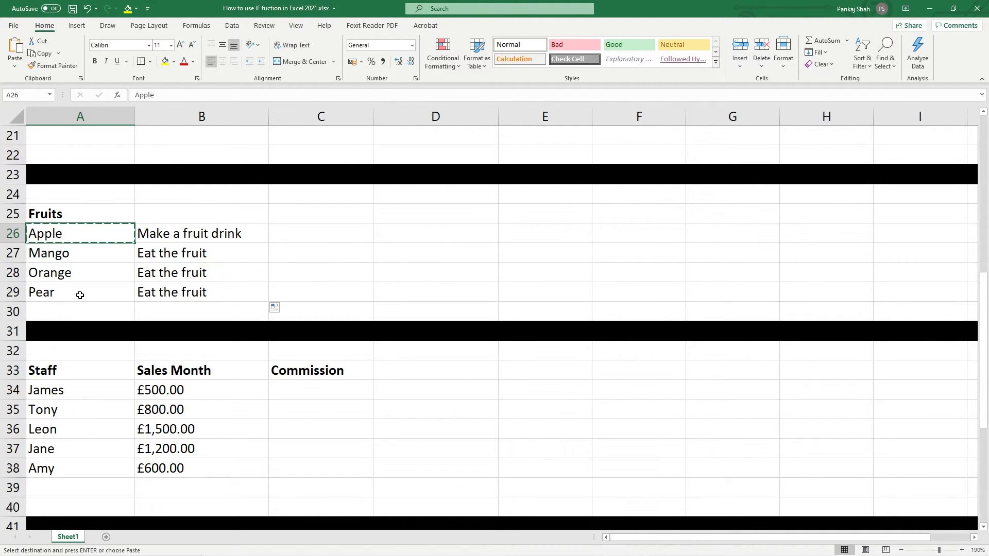
pyautogui.click(101, 298)
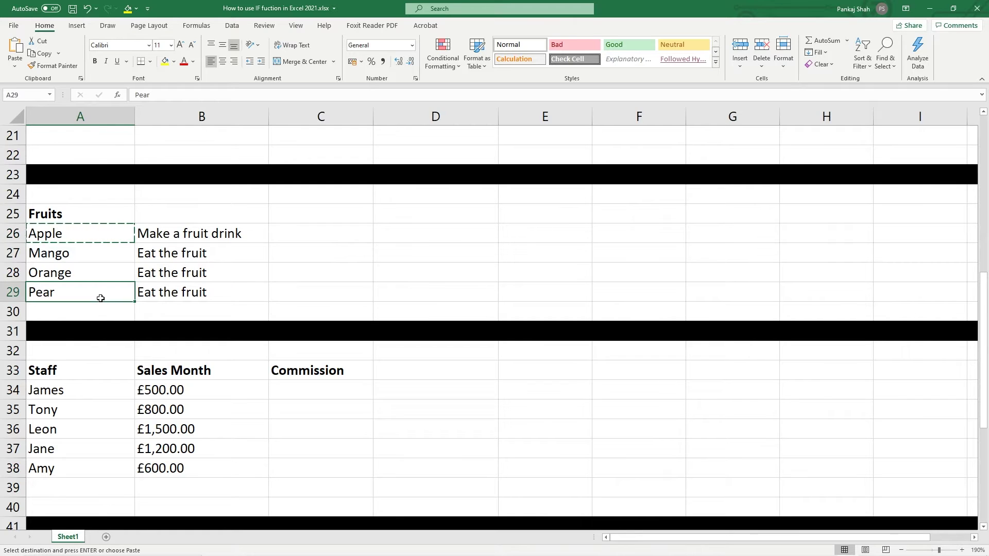
pyautogui.hotkey('ctrl', 'v')
pyautogui.press('Right')
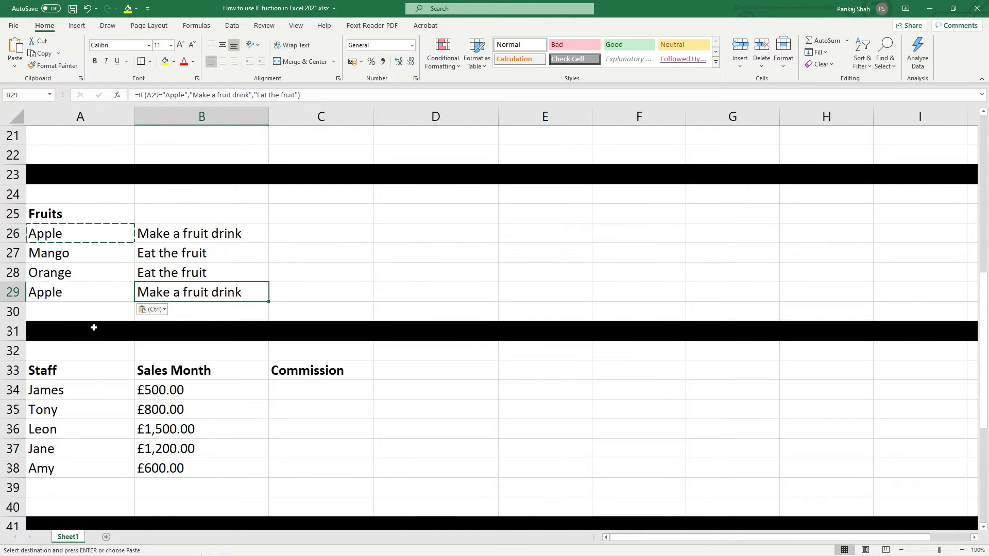
# Undo the paste in A29 and save the workbook
pyautogui.hotkey('ctrl', 'z')
pyautogui.click(84, 238)
pyautogui.hotkey('ctrl', 's')
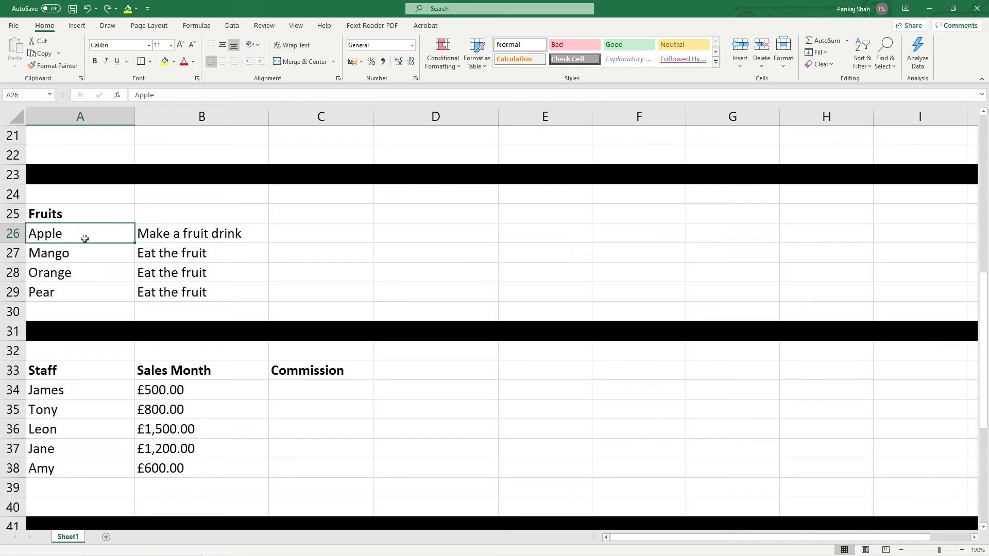
# Examine the fruit formula results in B26:B29 and compare them with the invoice table's payment dates and Paid column
pyautogui.moveTo(183, 231); pyautogui.dragTo(185, 293)
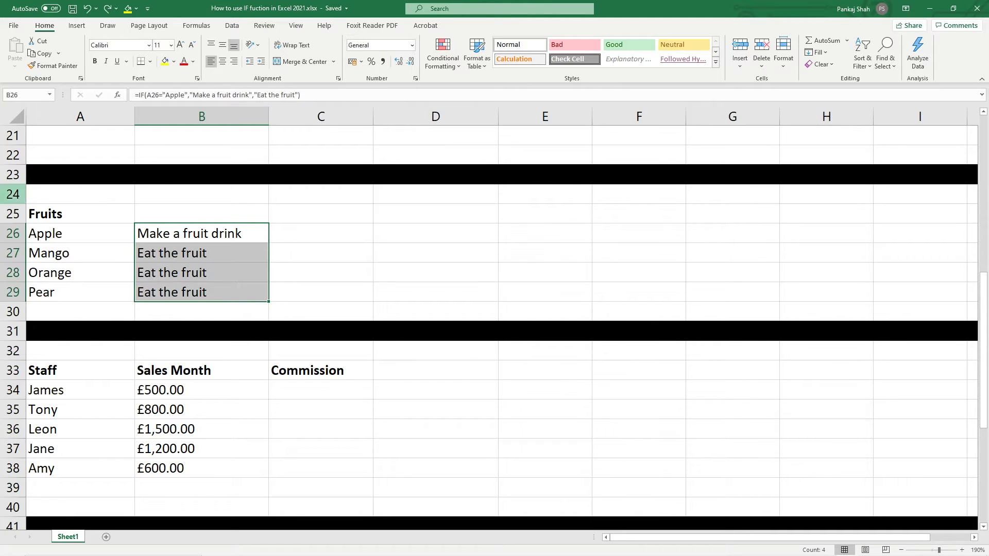
pyautogui.click(76, 232)
pyautogui.scroll(7, 475, 226)
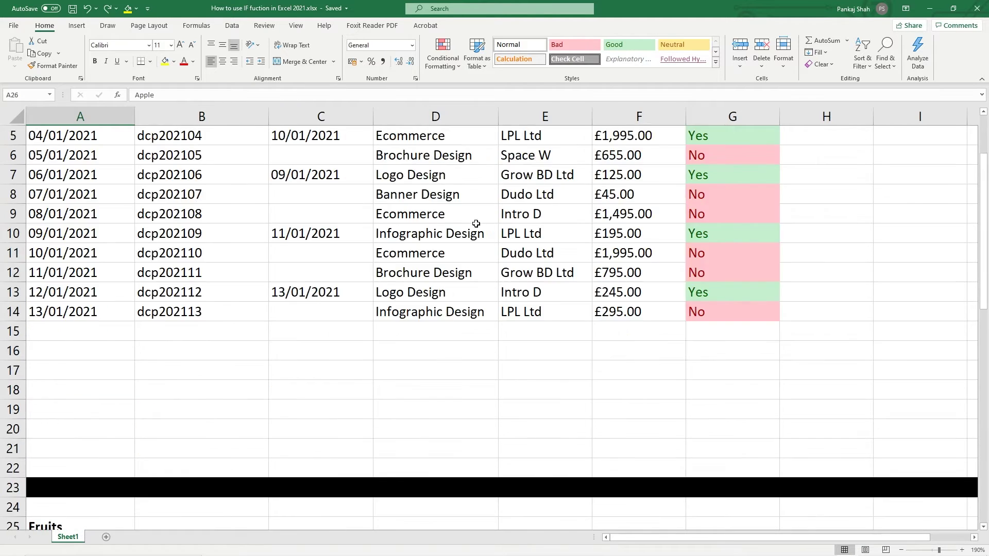
pyautogui.click(337, 155)
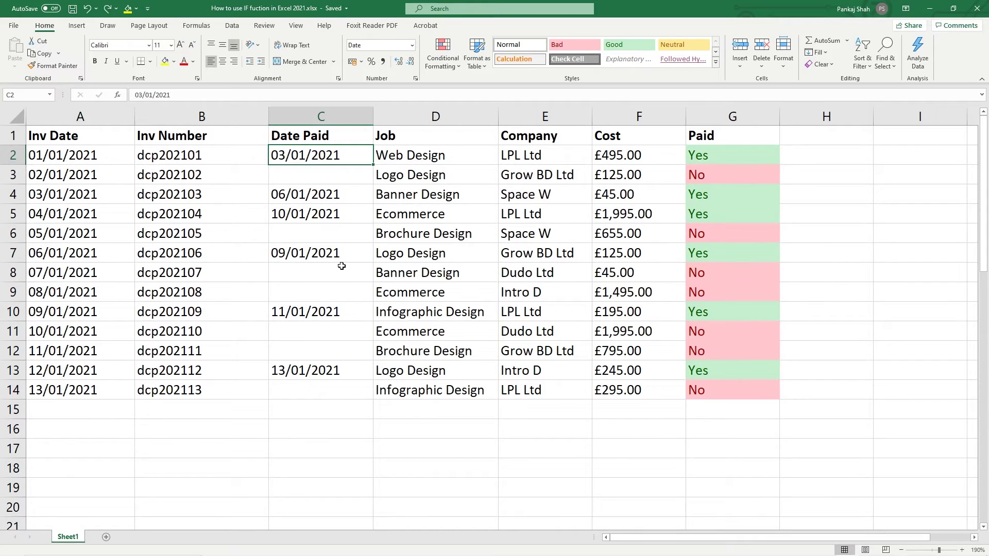
pyautogui.scroll(-7, 342, 266)
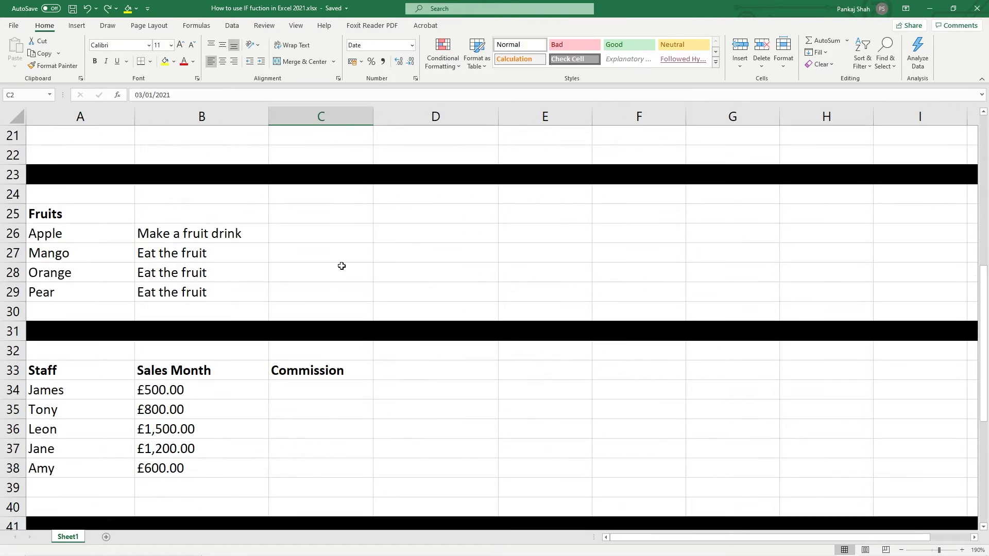
pyautogui.click(54, 234)
pyautogui.click(205, 232)
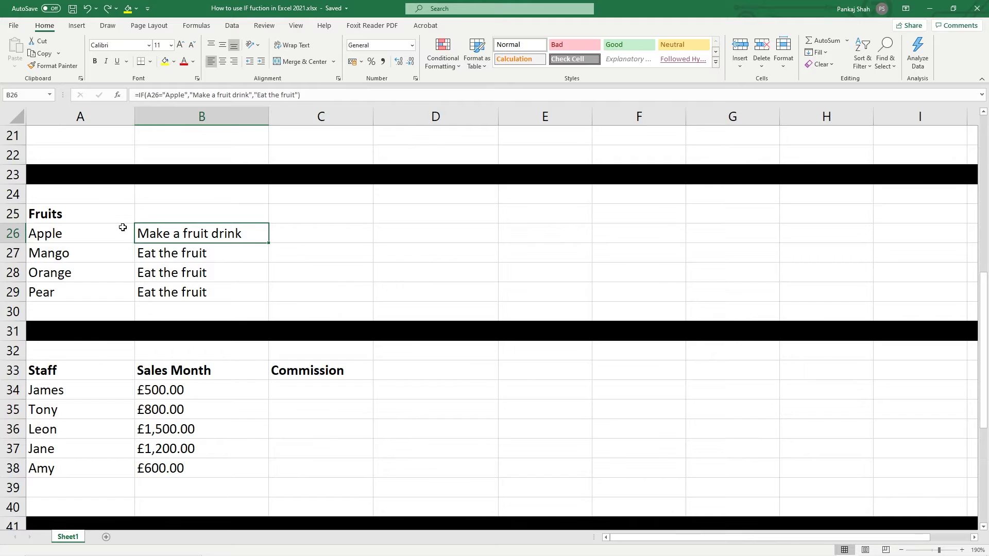
pyautogui.click(92, 232)
# Examine each staff member's monthly sales figure in the Staff table, rows 34 to 38
pyautogui.scroll(-3, 150, 327)
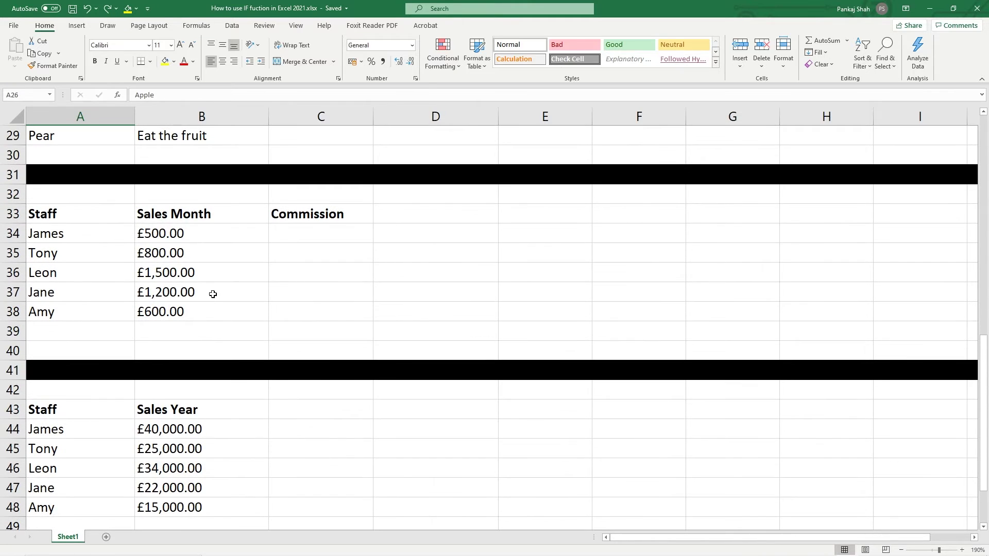
pyautogui.moveTo(64, 236); pyautogui.dragTo(69, 307)
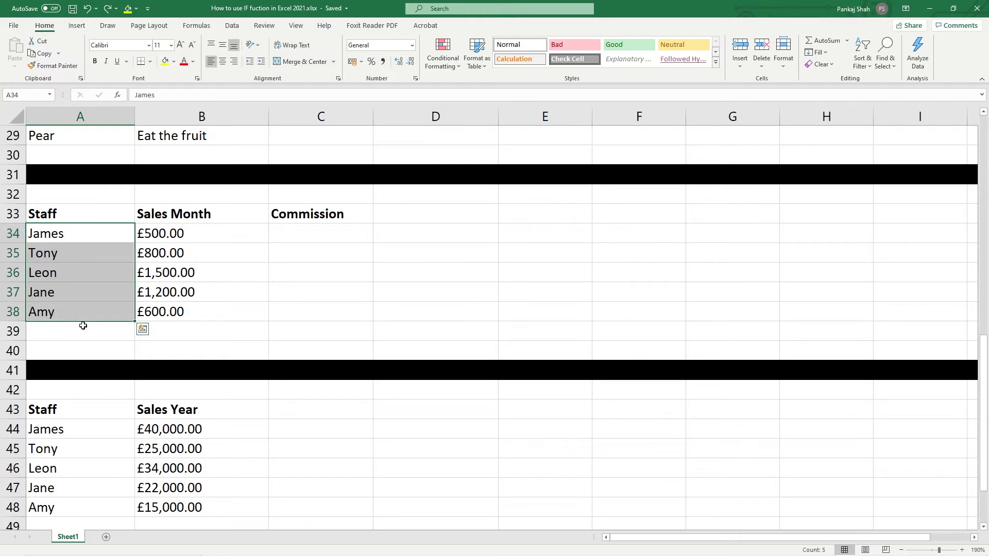
pyautogui.click(158, 233)
pyautogui.moveTo(158, 233); pyautogui.dragTo(150, 312)
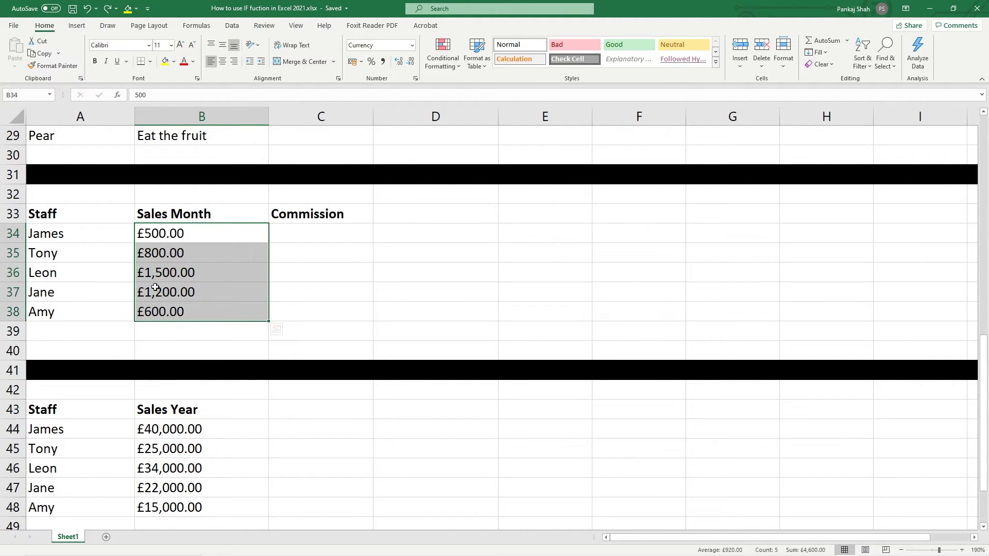
pyautogui.moveTo(984, 374); pyautogui.dragTo(985, 382)
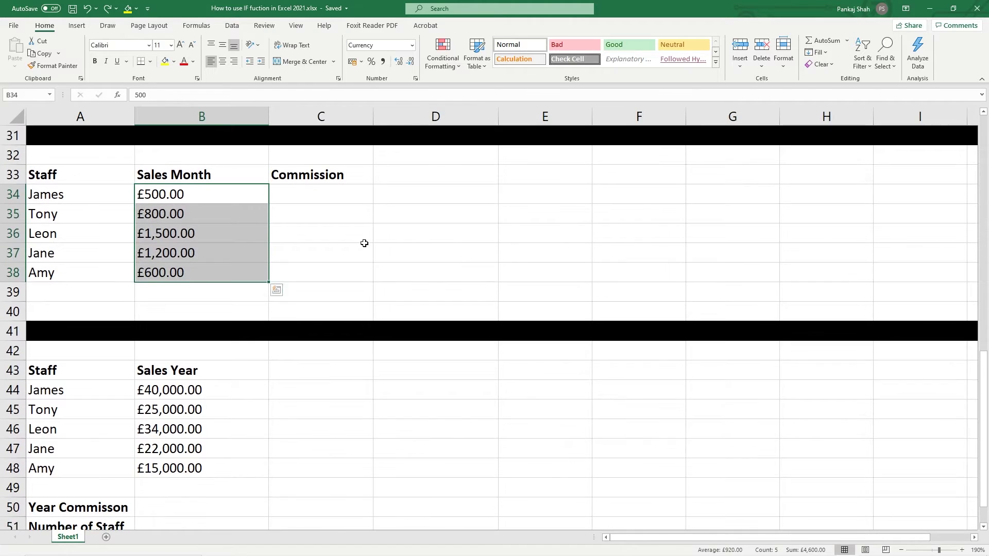
pyautogui.click(54, 198)
pyautogui.press('Right')
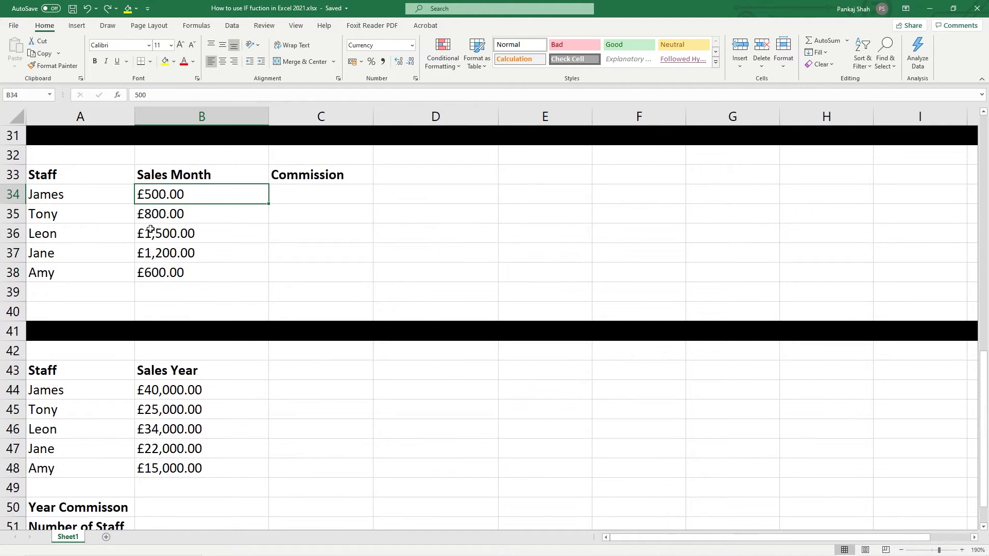
pyautogui.click(75, 214)
pyautogui.click(93, 230)
pyautogui.click(169, 232)
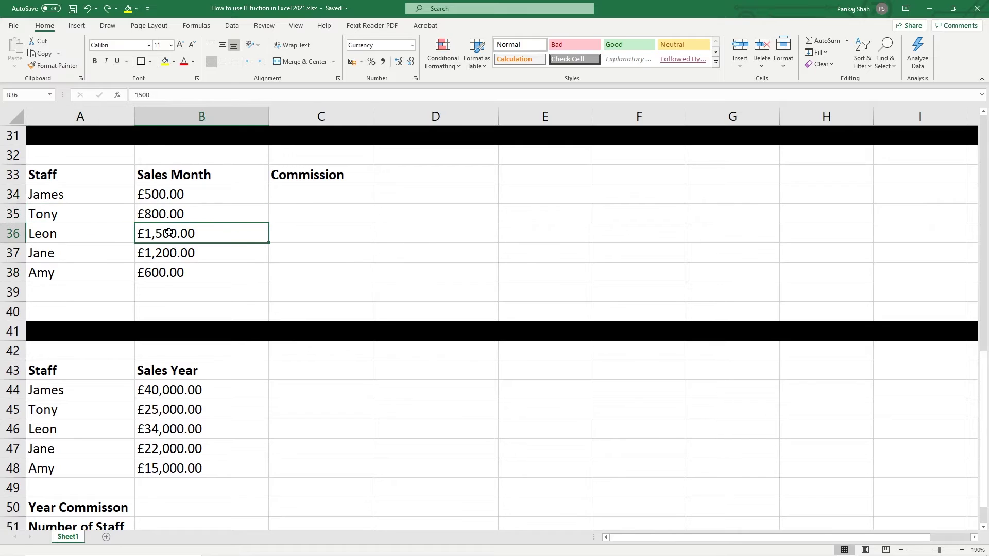
pyautogui.click(98, 257)
pyautogui.press('Right')
pyautogui.click(123, 280)
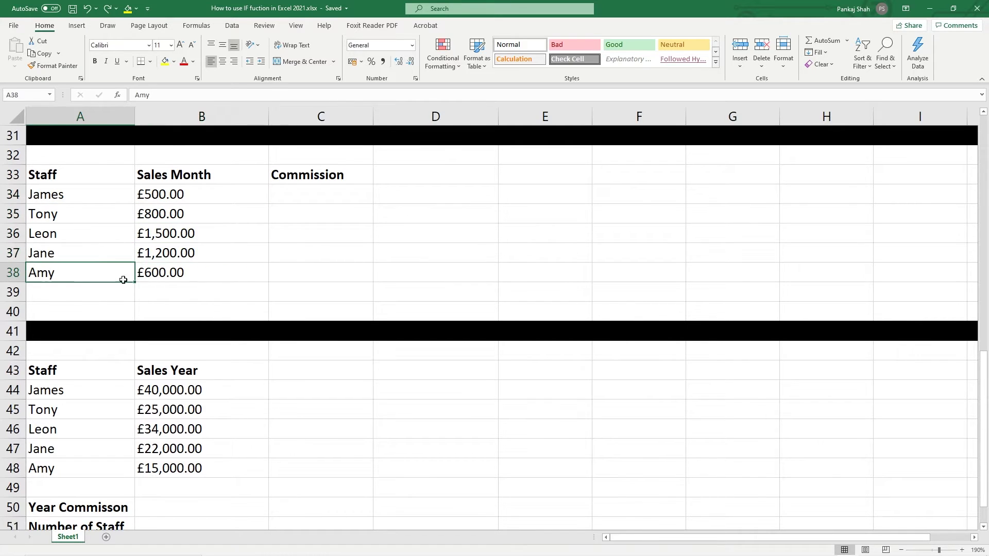
pyautogui.click(168, 273)
# Start an IF formula in C34 under Commission, testing whether B34 is greater than 700
pyautogui.click(304, 194)
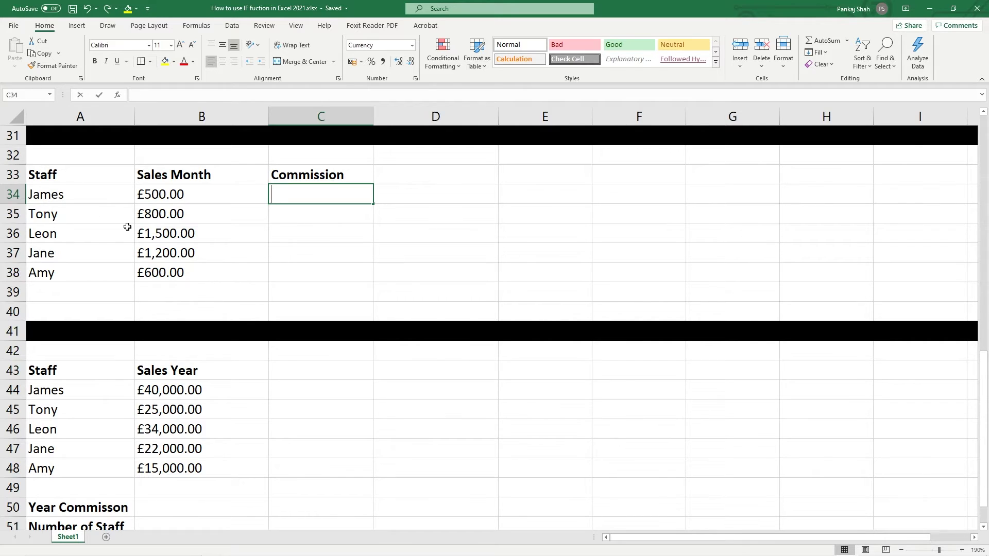
pyautogui.write('=IF')
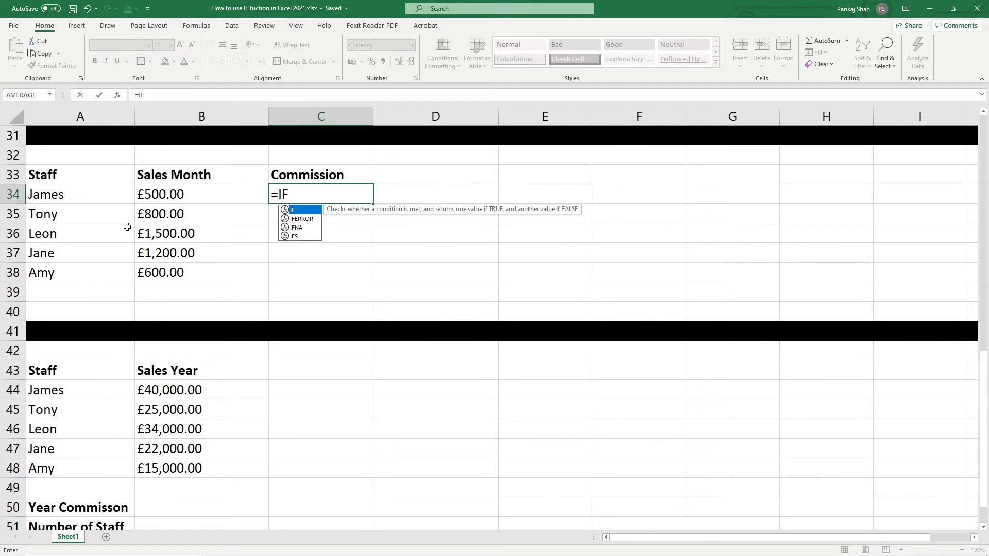
pyautogui.write('(')
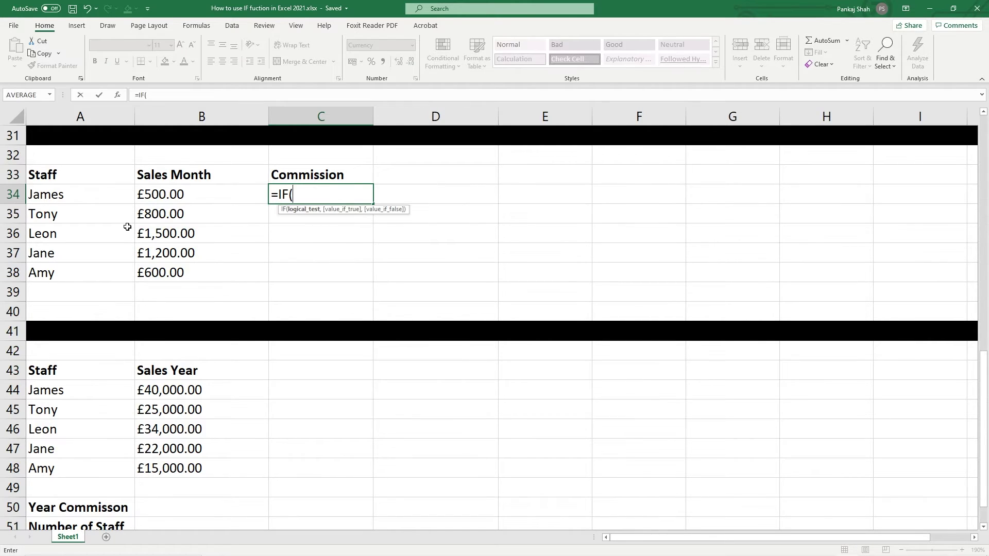
pyautogui.click(182, 194)
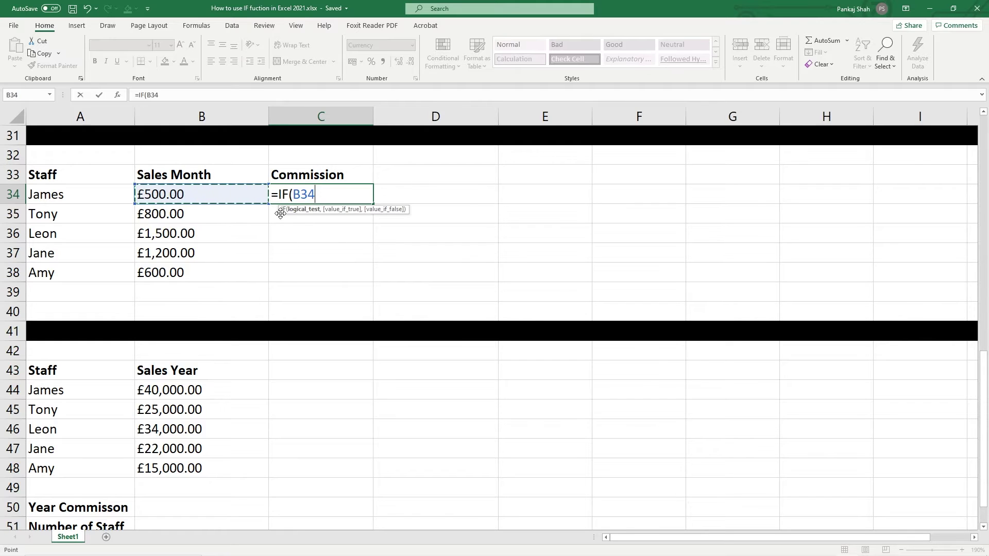
pyautogui.write('>70')
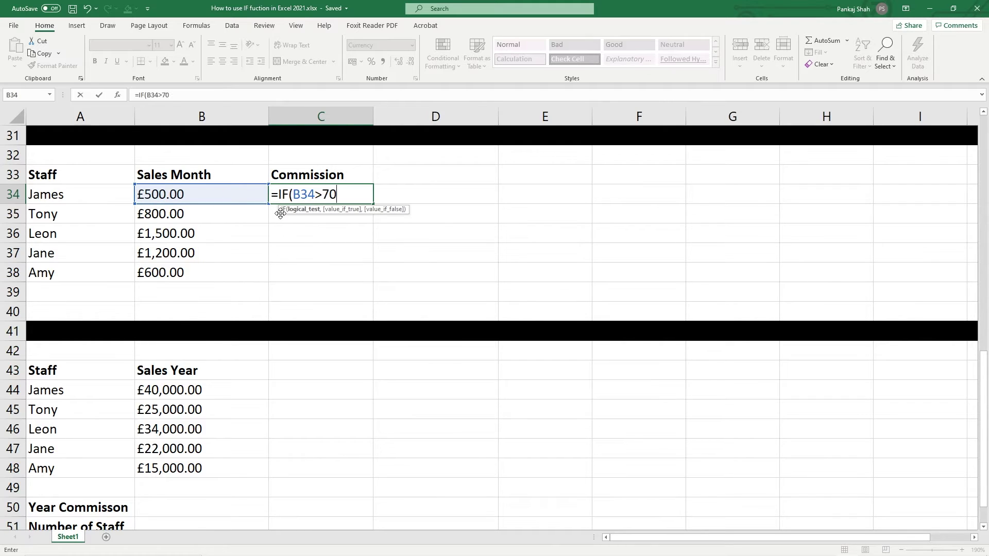
pyautogui.write('0,')
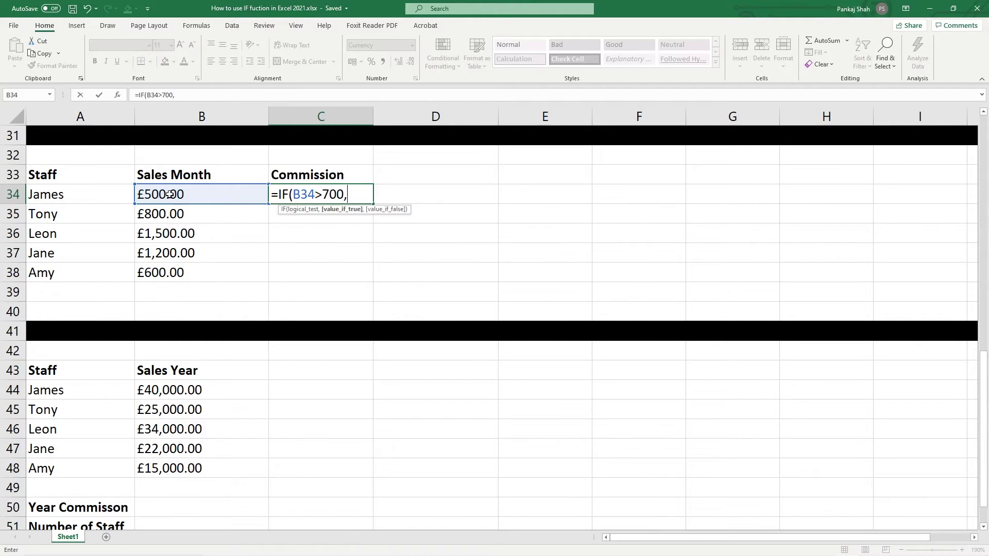
# Complete the C34 formula with B34*0.1 as the true value and 0 as the false value
pyautogui.click(193, 194)
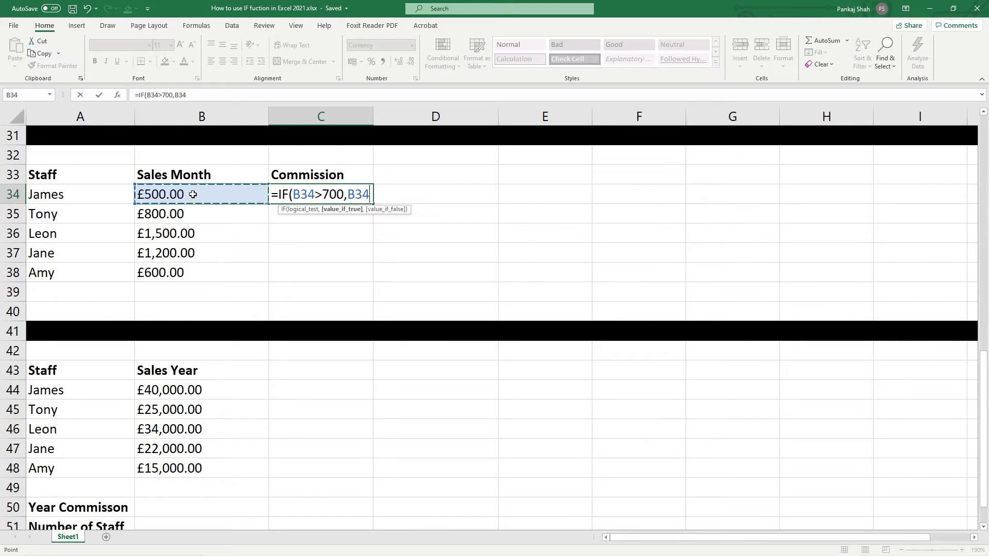
pyautogui.write('*')
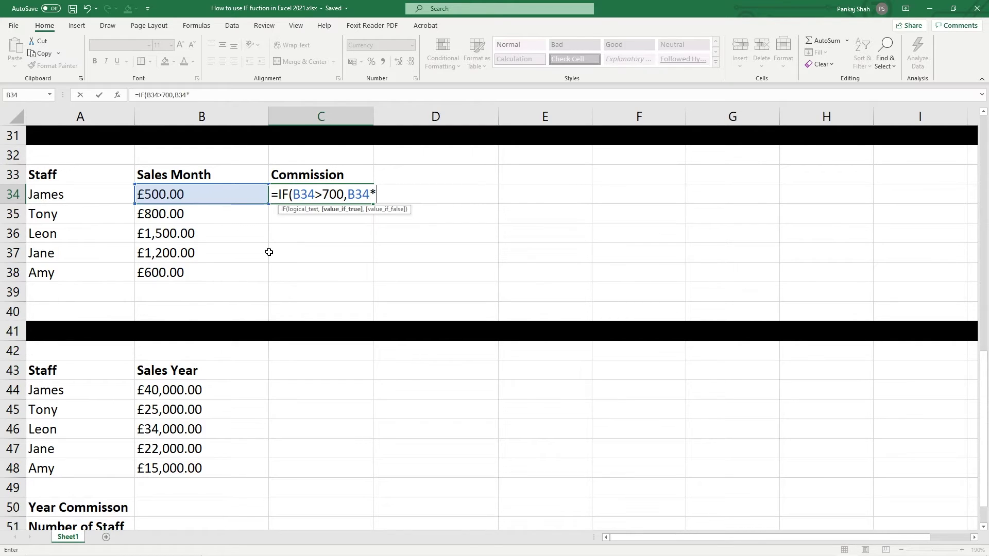
pyautogui.write('0.1')
pyautogui.write(',')
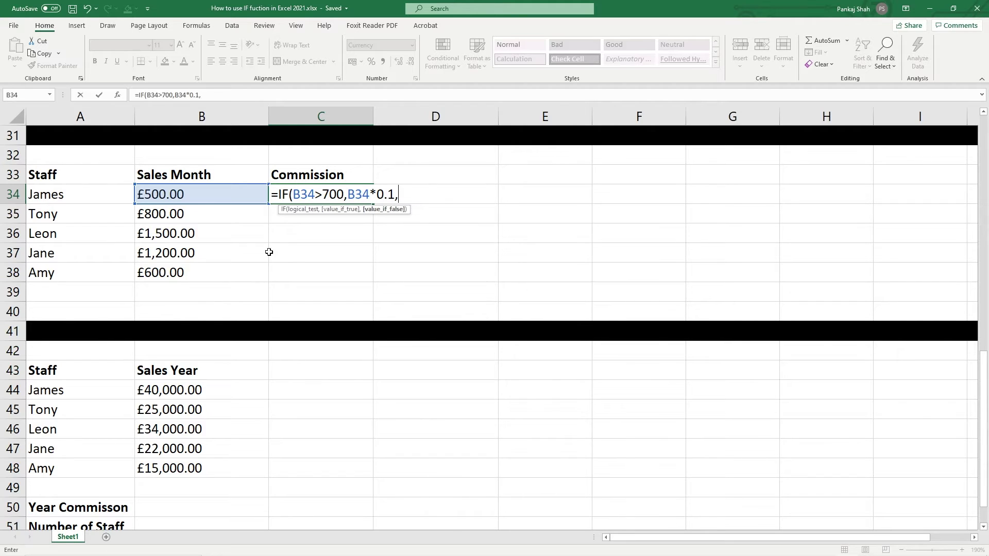
pyautogui.write('0)')
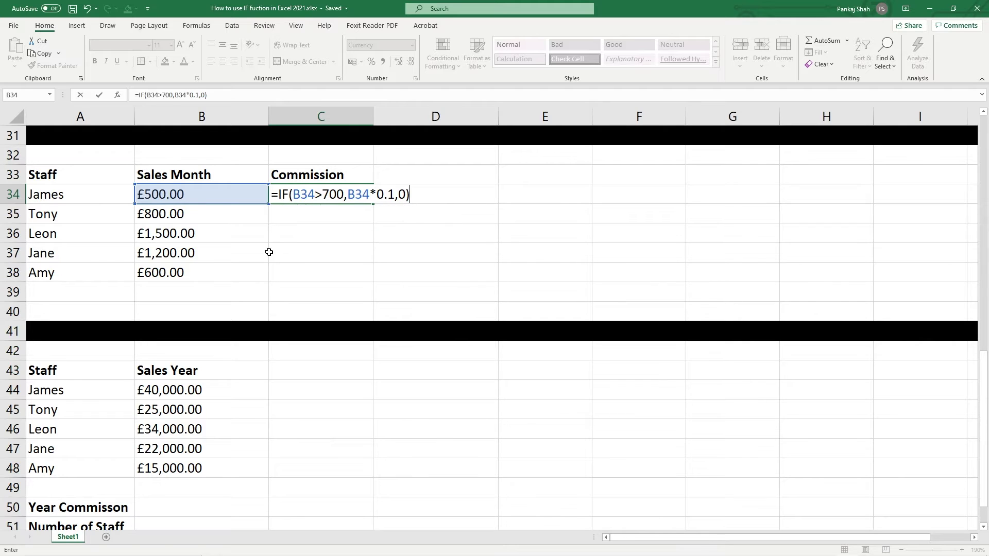
pyautogui.press('Return')
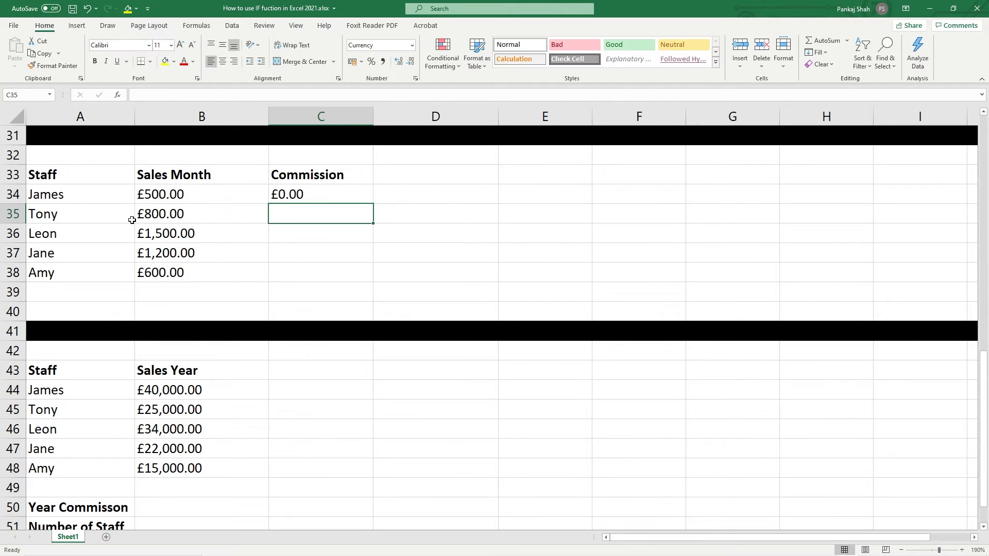
# Check the commission formula in C34 and fill it down to C38
pyautogui.doubleClick(297, 194)
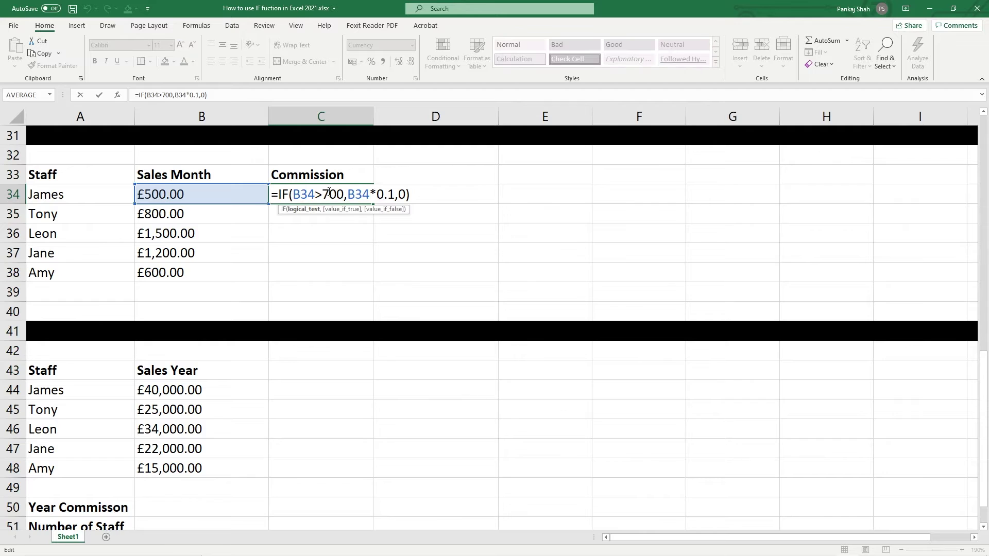
pyautogui.press('Escape')
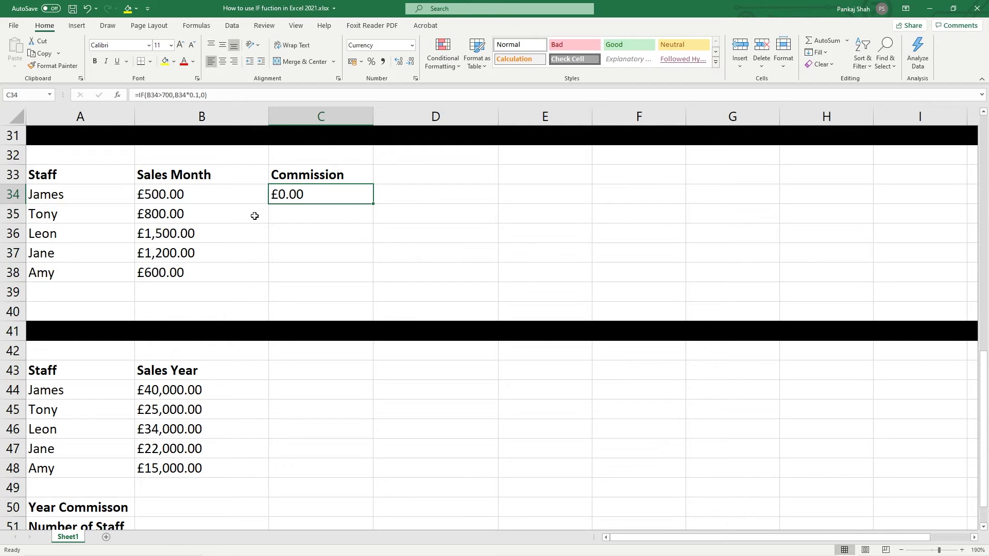
pyautogui.moveTo(373, 204); pyautogui.dragTo(365, 284)
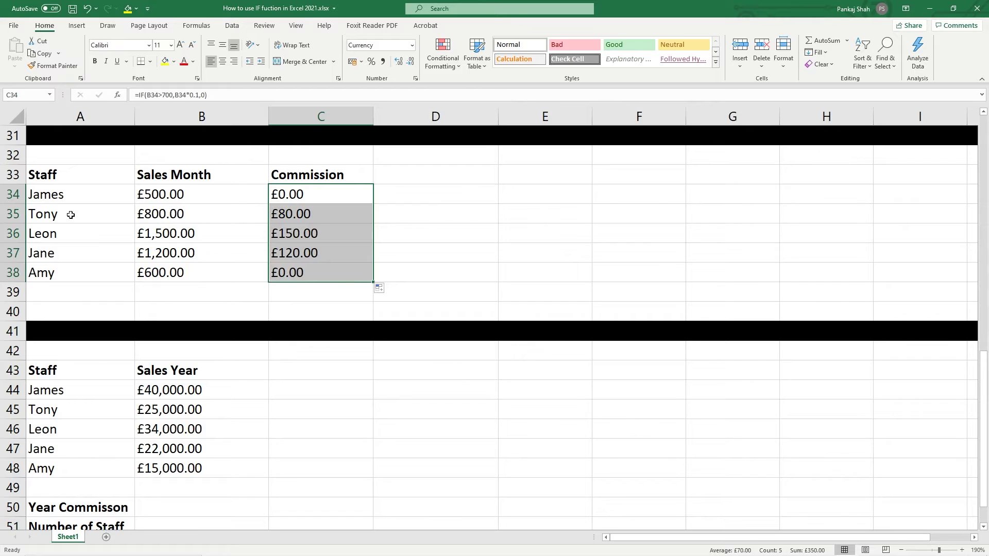
# Compare each commission in C35:C38 with the monthly sales figure beside it in column B
pyautogui.click(150, 213)
pyautogui.click(281, 222)
pyautogui.click(208, 218)
pyautogui.click(298, 216)
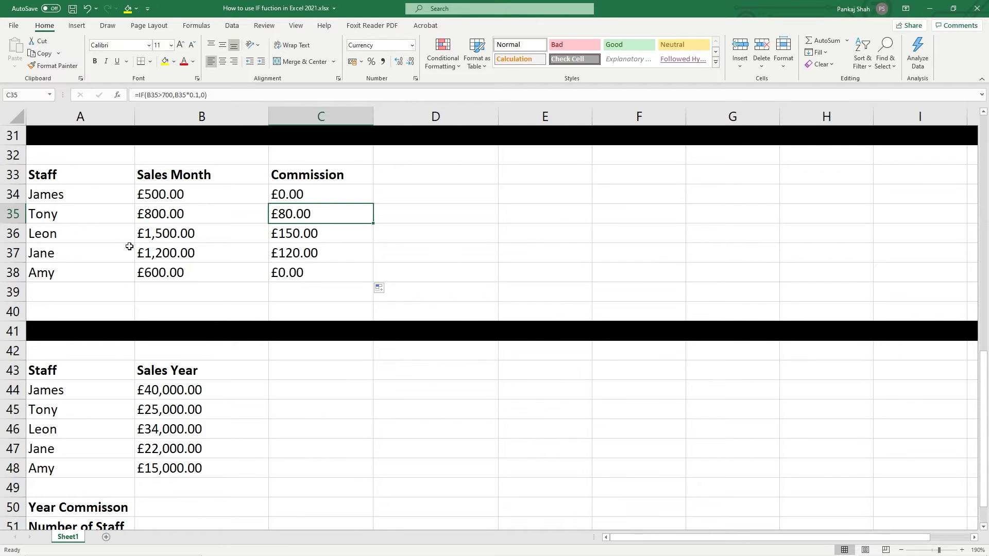
pyautogui.click(188, 233)
pyautogui.press('Right')
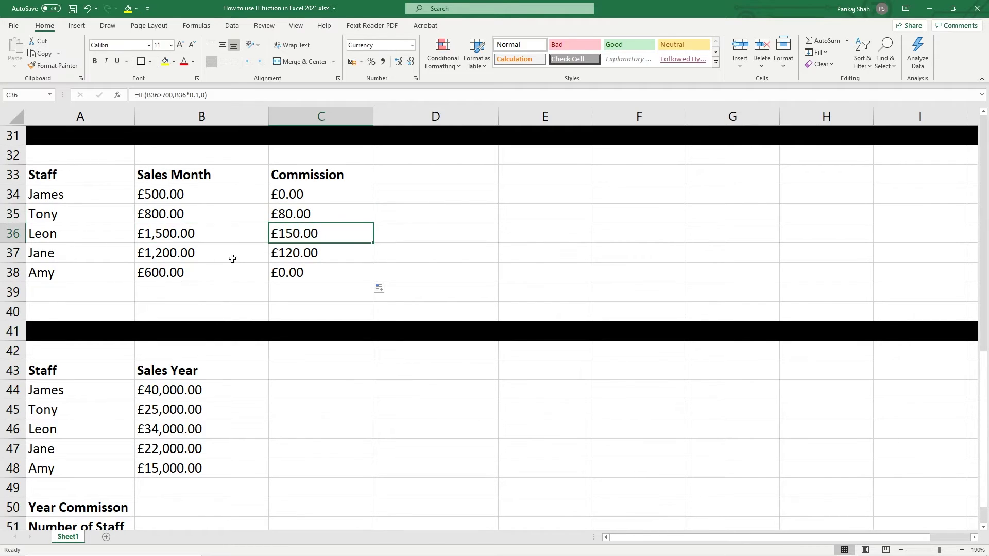
pyautogui.click(181, 258)
pyautogui.click(275, 259)
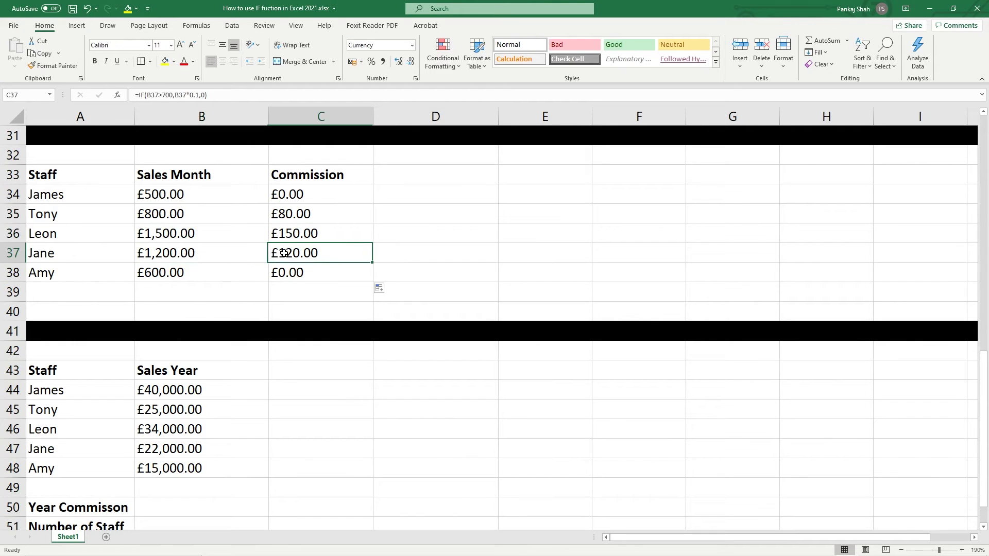
pyautogui.click(183, 277)
pyautogui.click(268, 277)
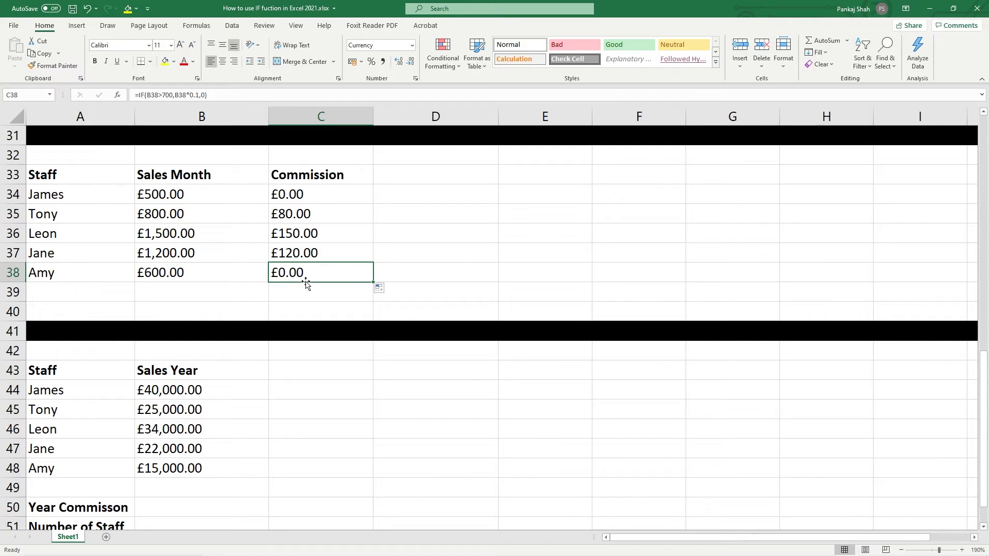
# Set the sales threshold in the C34 commission formula to 500 and fill the formula down to C38
pyautogui.moveTo(296, 216); pyautogui.dragTo(287, 249)
pyautogui.click(280, 278)
pyautogui.doubleClick(283, 194)
pyautogui.click(325, 195)
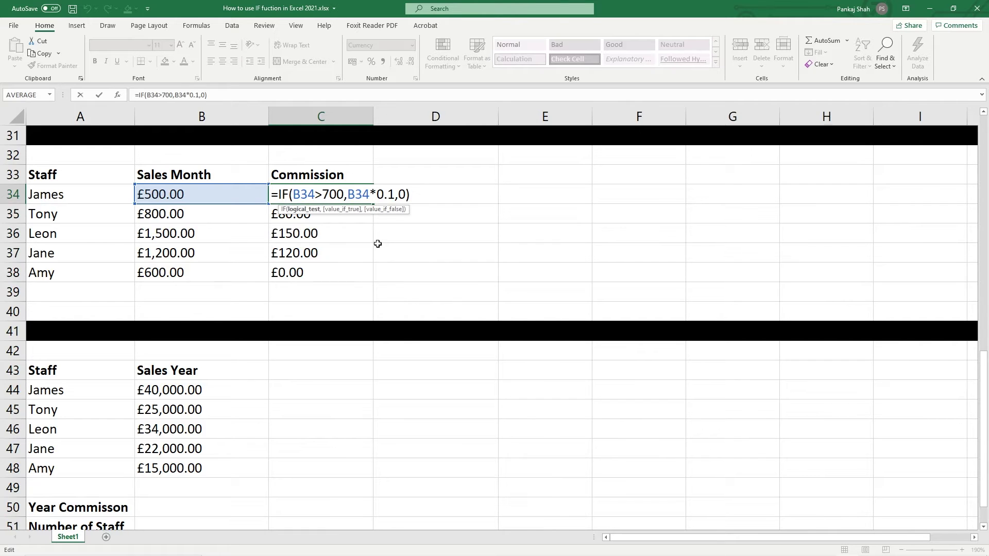
pyautogui.press('BackSpace')
pyautogui.write('5')
pyautogui.press('Return')
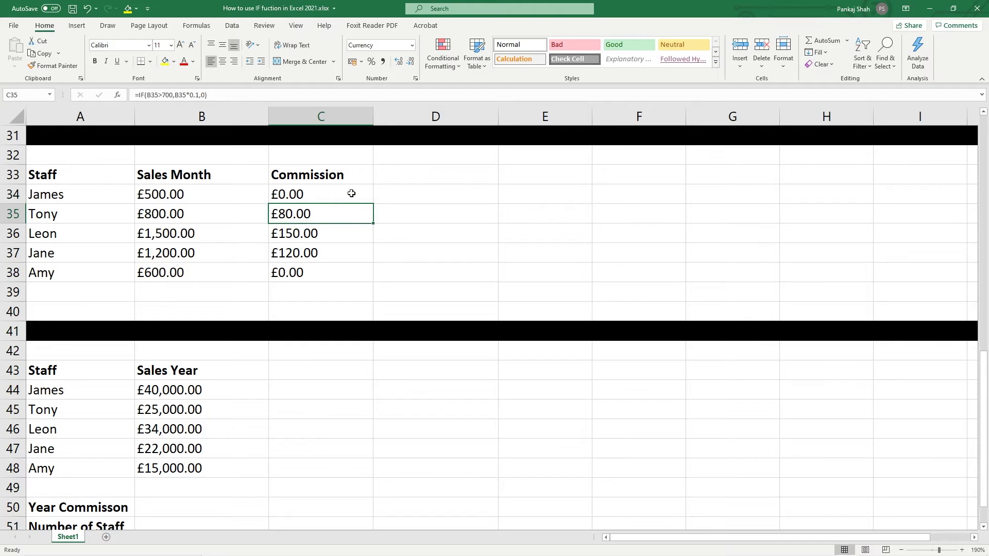
pyautogui.click(348, 193)
pyautogui.moveTo(375, 204); pyautogui.dragTo(363, 278)
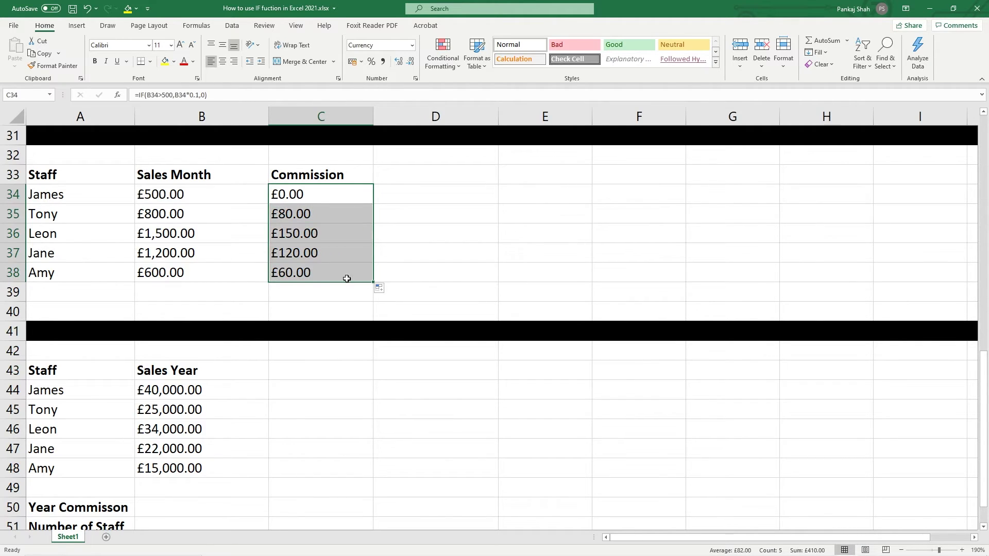
# Check the C38 commission formula against B38, and compare sales and commission across A34:C38
pyautogui.click(178, 274)
pyautogui.click(282, 274)
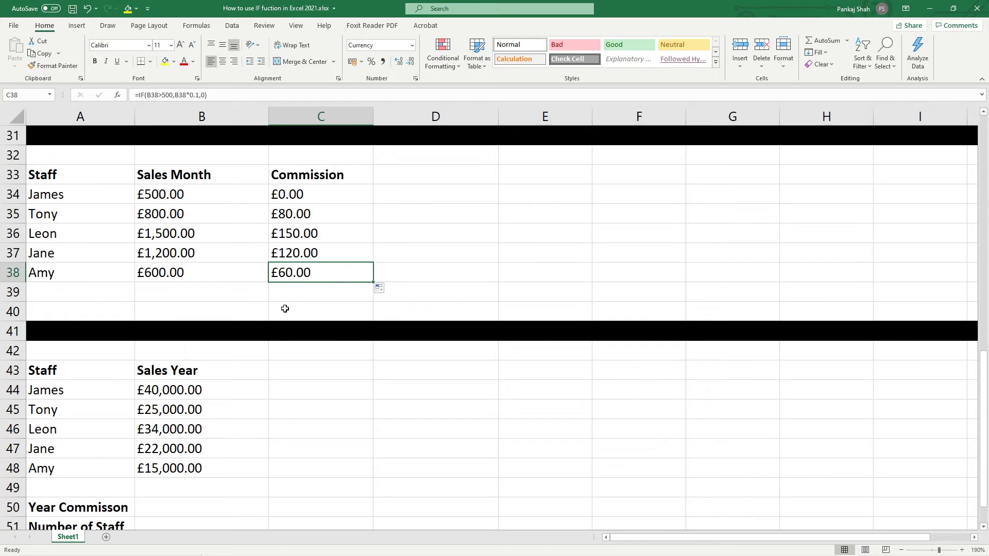
pyautogui.doubleClick(312, 270)
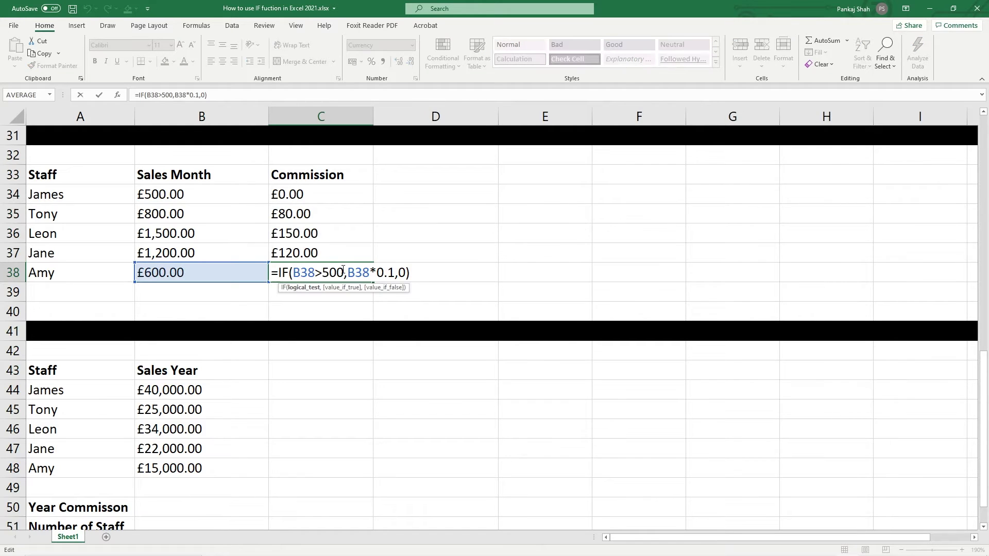
pyautogui.press('Escape')
pyautogui.moveTo(79, 196); pyautogui.dragTo(201, 198)
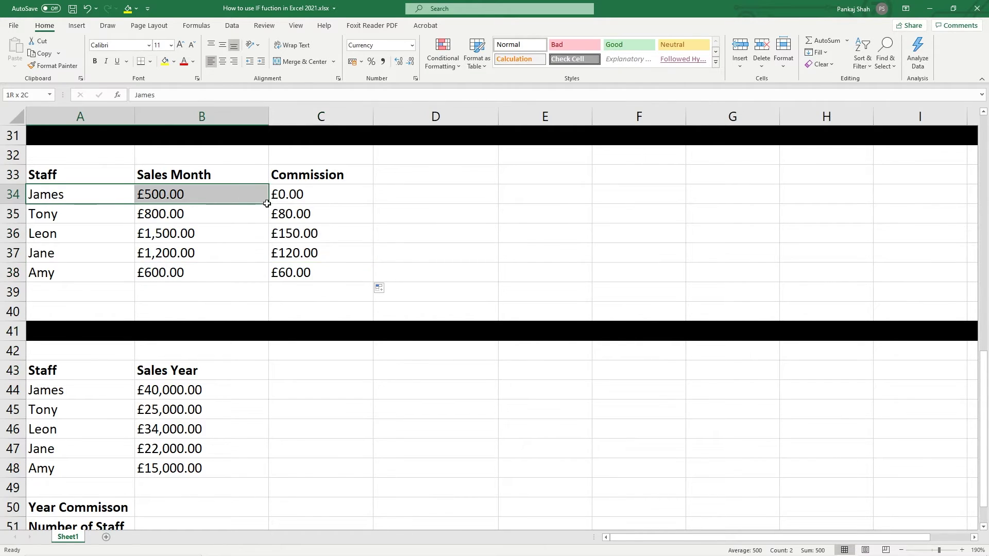
pyautogui.click(249, 277)
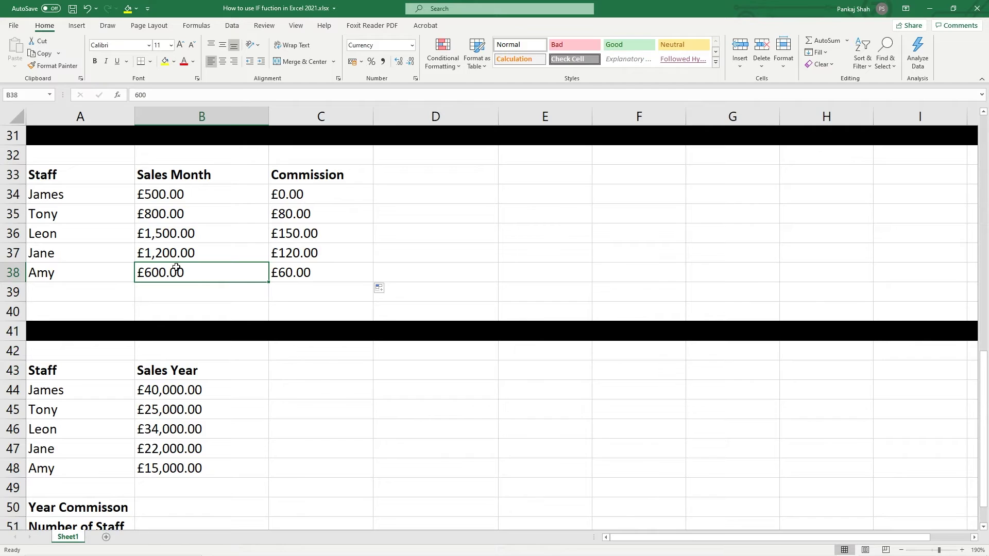
pyautogui.moveTo(44, 193); pyautogui.dragTo(297, 265)
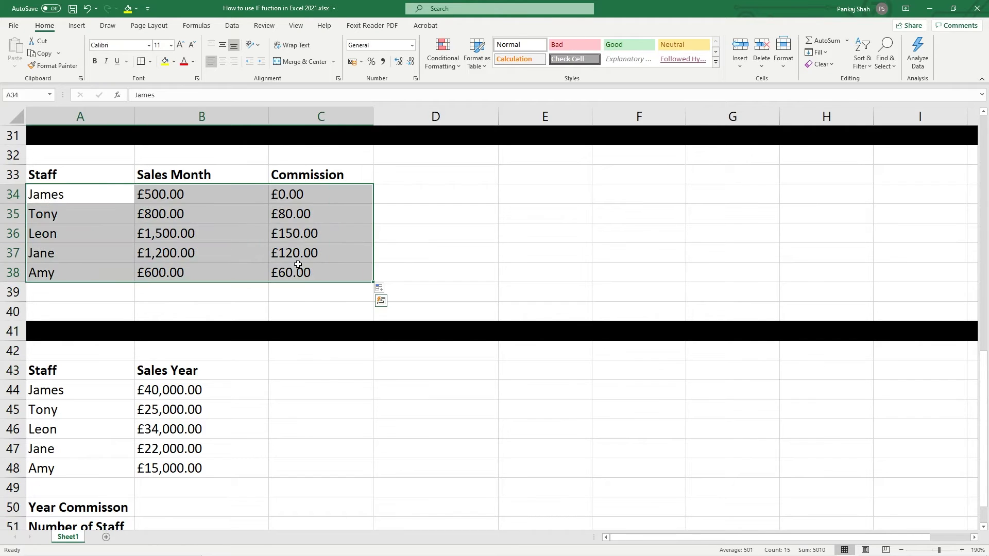
# Set the sales threshold in the C34 commission formula to 400 and fill the formula down to C38
pyautogui.click(294, 195)
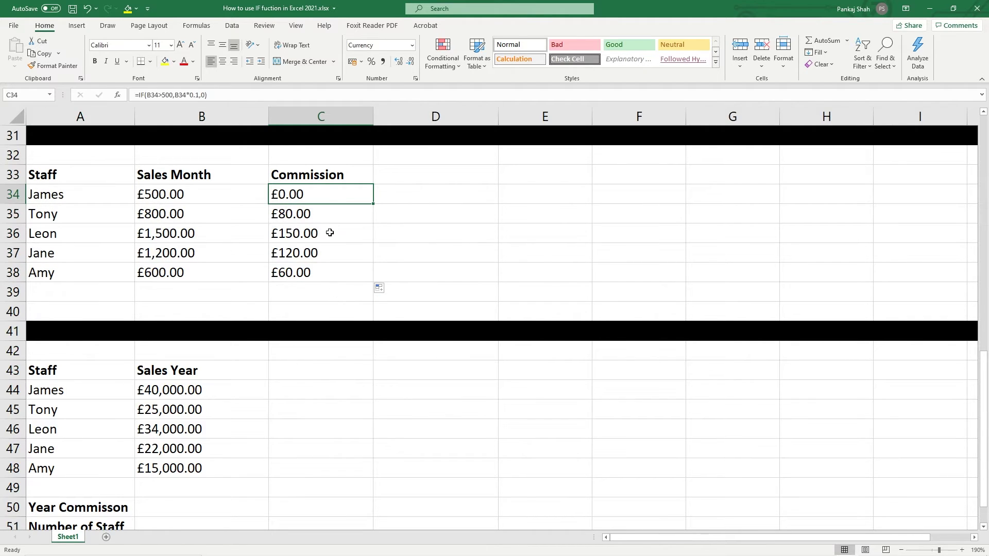
pyautogui.doubleClick(320, 193)
pyautogui.click(331, 194)
pyautogui.press('Return')
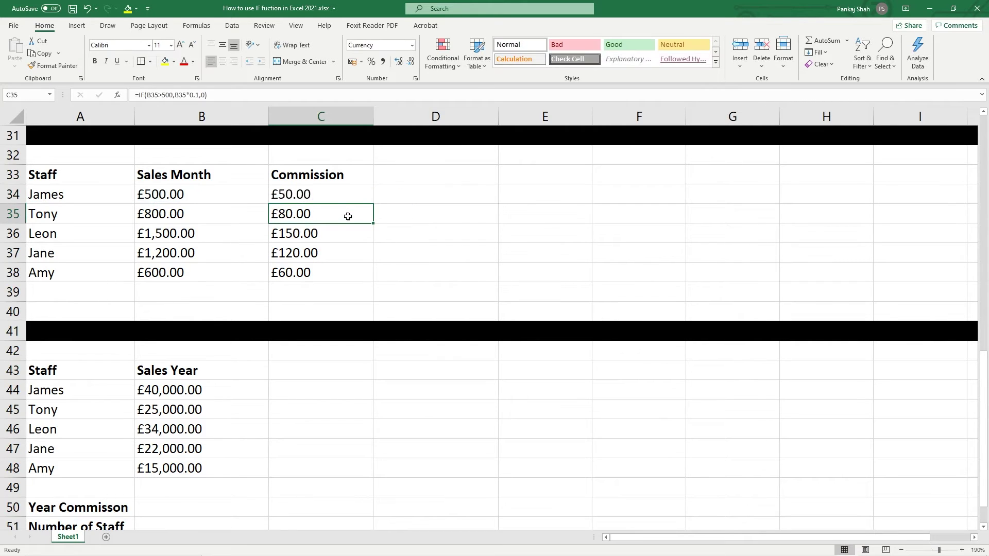
pyautogui.click(360, 198)
pyautogui.moveTo(373, 204); pyautogui.dragTo(360, 281)
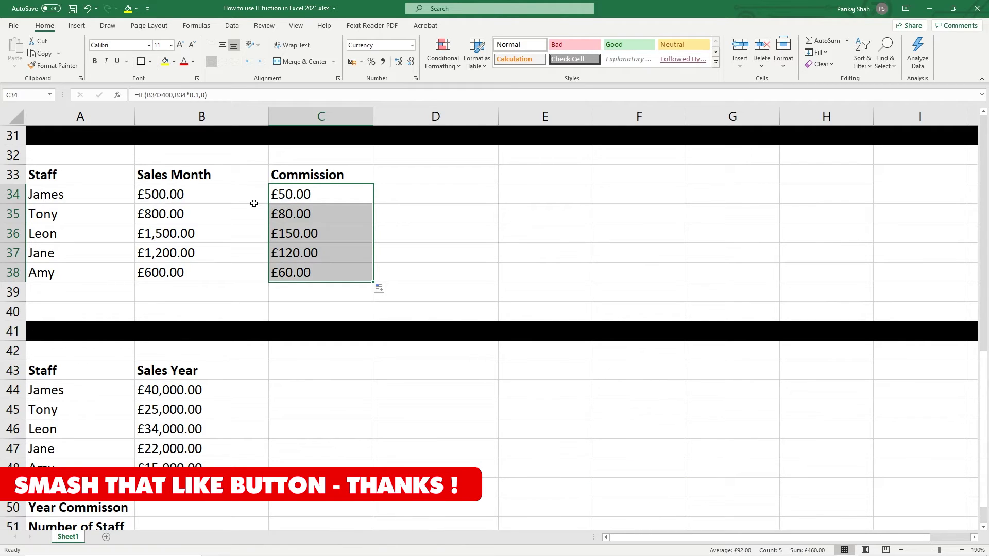
# Set the sales threshold in the C34 commission formula to 700 and fill the formula down to C38
pyautogui.doubleClick(314, 196)
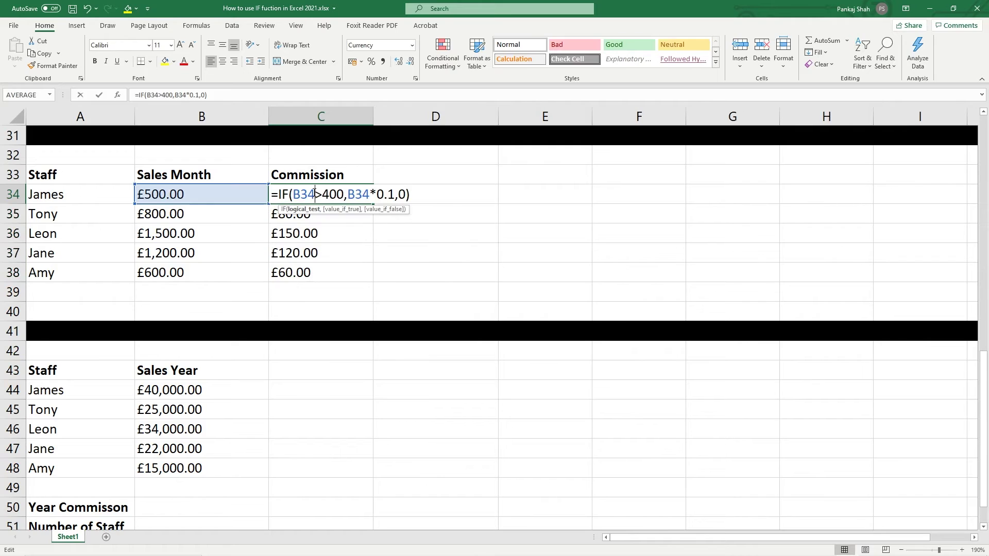
pyautogui.click(334, 194)
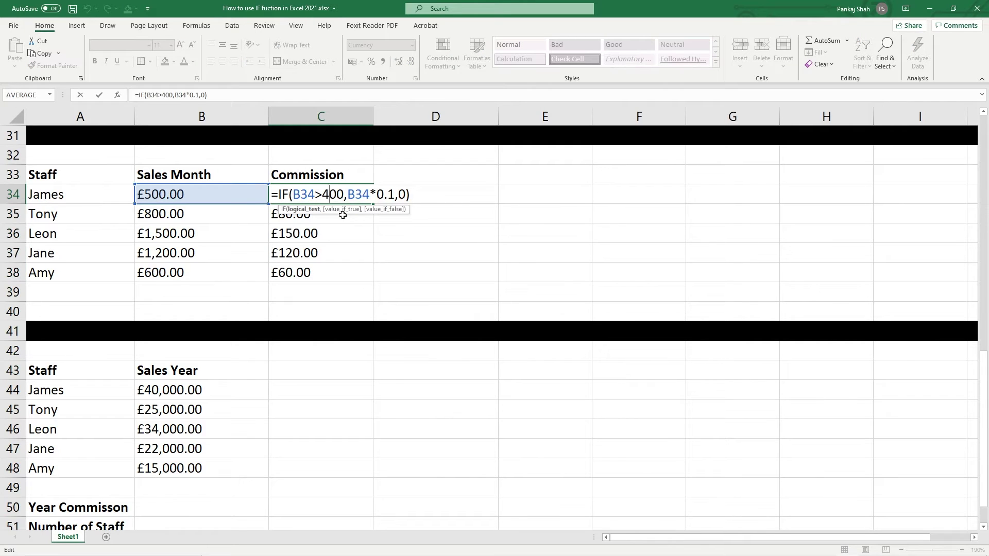
pyautogui.press('BackSpace')
pyautogui.write('7')
pyautogui.press('Return')
pyautogui.click(353, 201)
pyautogui.moveTo(373, 205); pyautogui.dragTo(365, 279)
# Review the commissions in C35:C37 and save the workbook
pyautogui.click(298, 214)
pyautogui.moveTo(298, 214); pyautogui.dragTo(303, 253)
pyautogui.hotkey('ctrl', 's')
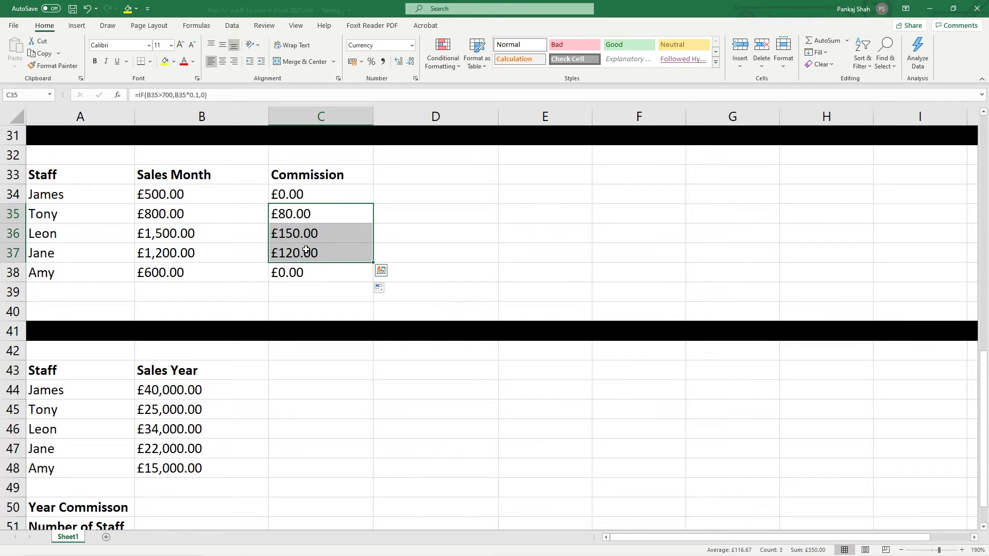
# Compare the monthly sales table with the Sales Year table and the yearly commission and bonus rows beneath it
pyautogui.scroll(-3, 262, 342)
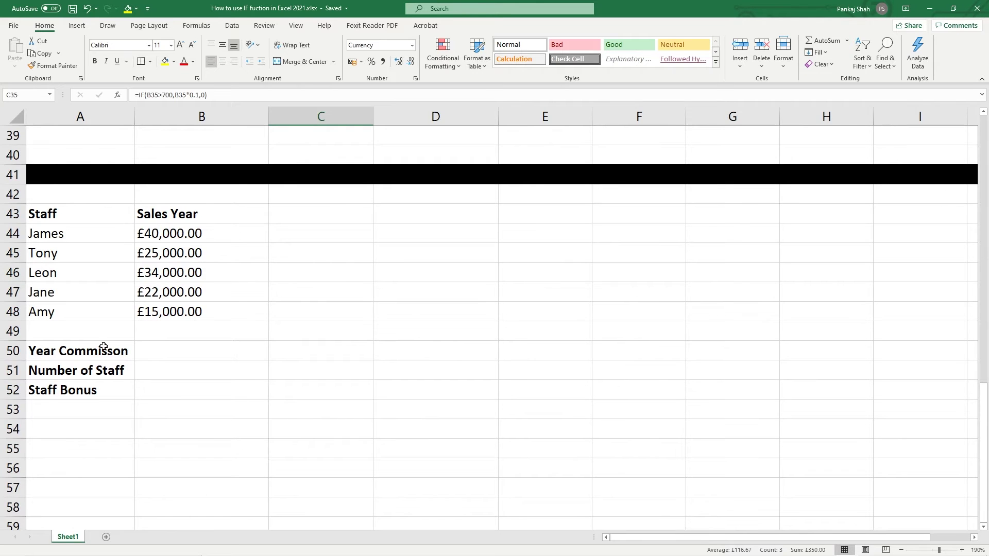
pyautogui.scroll(3, 173, 308)
pyautogui.scroll(-2, 120, 360)
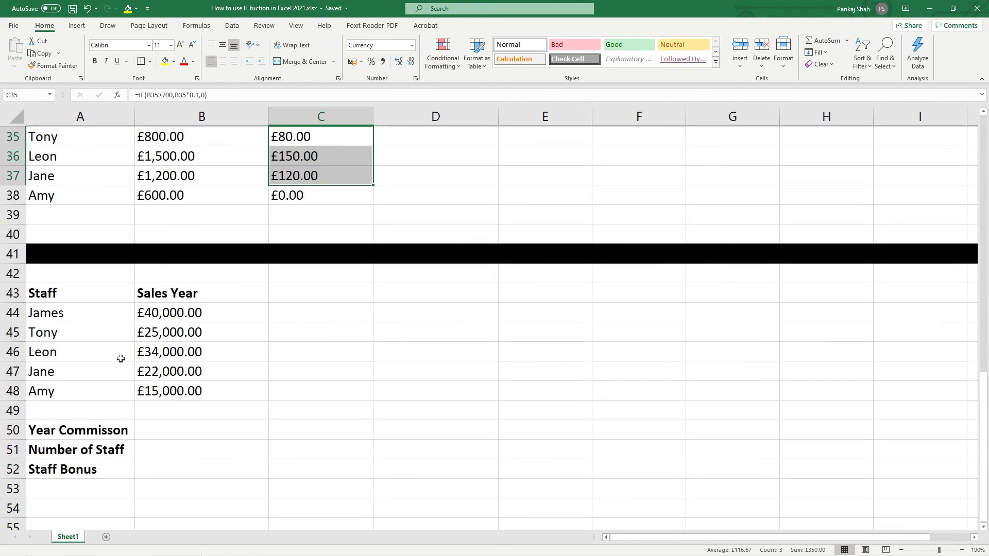
pyautogui.scroll(3, 101, 316)
pyautogui.moveTo(70, 269); pyautogui.dragTo(265, 274)
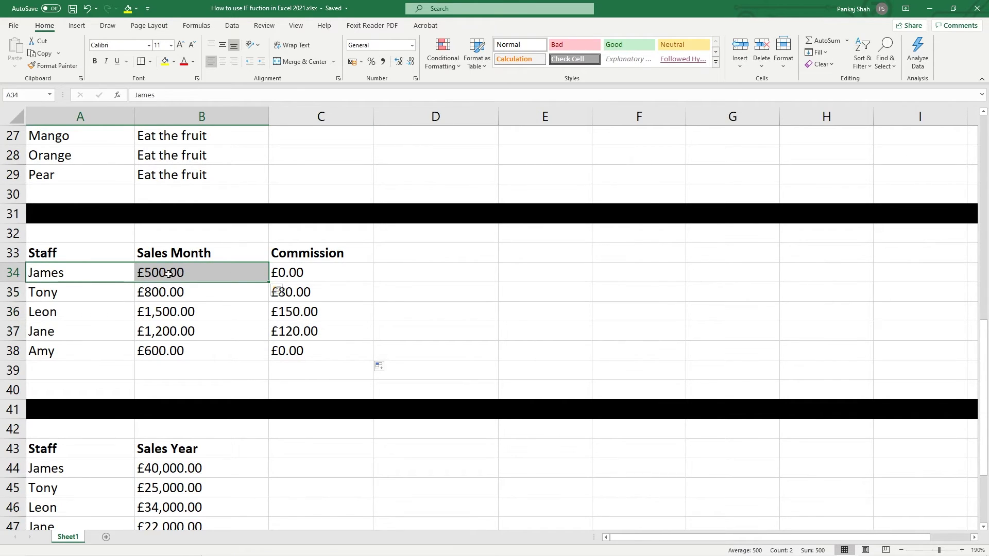
pyautogui.scroll(-3, 173, 278)
pyautogui.click(157, 313)
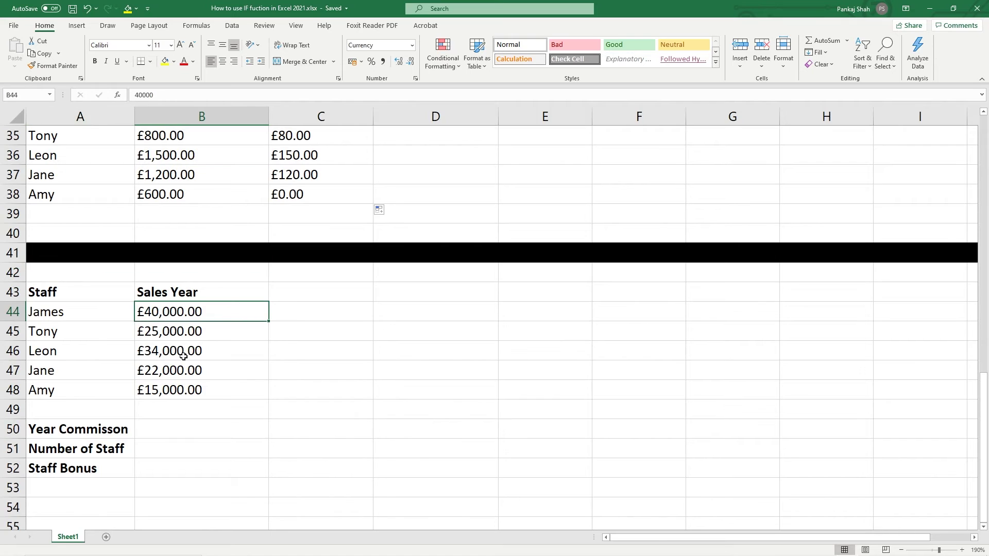
pyautogui.scroll(-2, 184, 356)
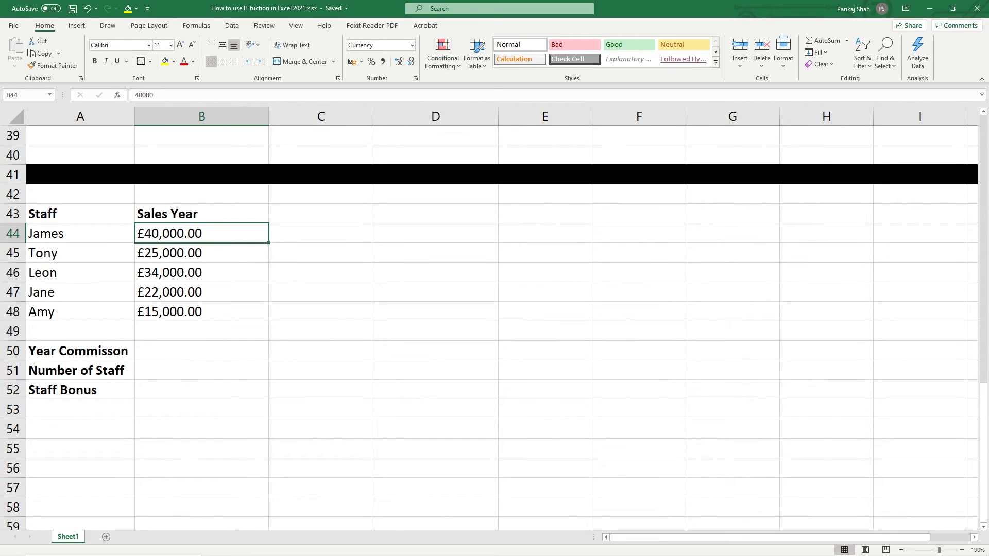
pyautogui.click(985, 529)
pyautogui.click(984, 529)
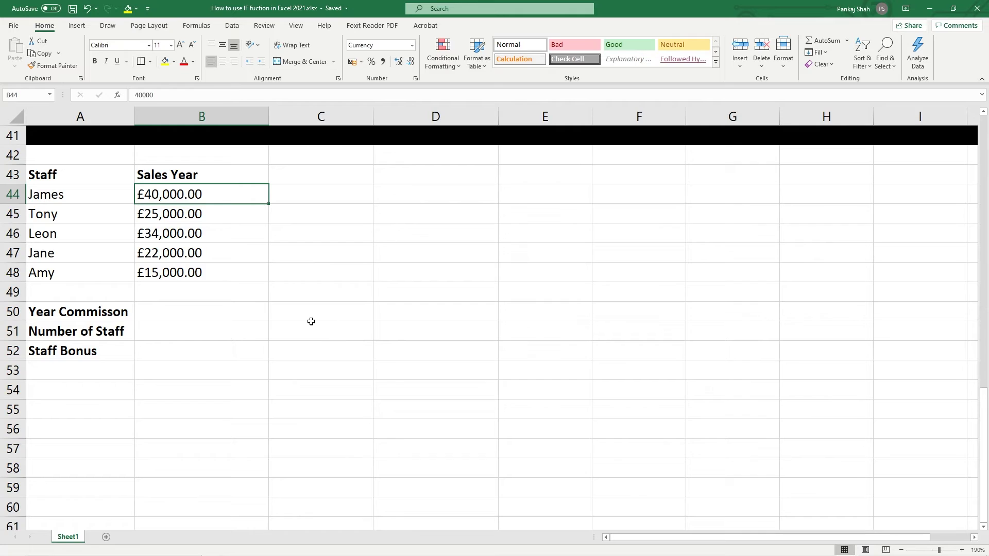
# Start an IF formula in B50 beside Year Commisson, testing whether the sum of B44:B48 is greater than 100000
pyautogui.click(160, 313)
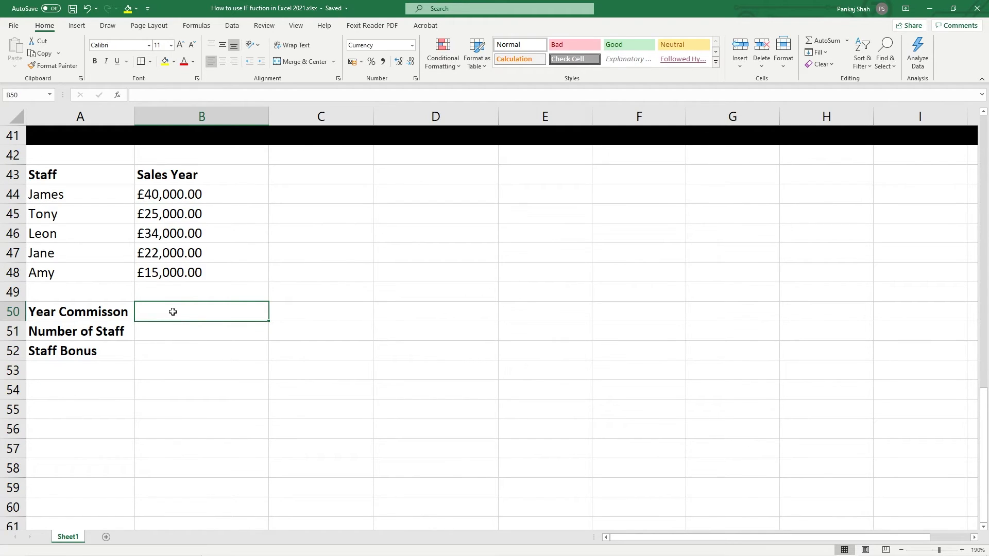
pyautogui.write('=')
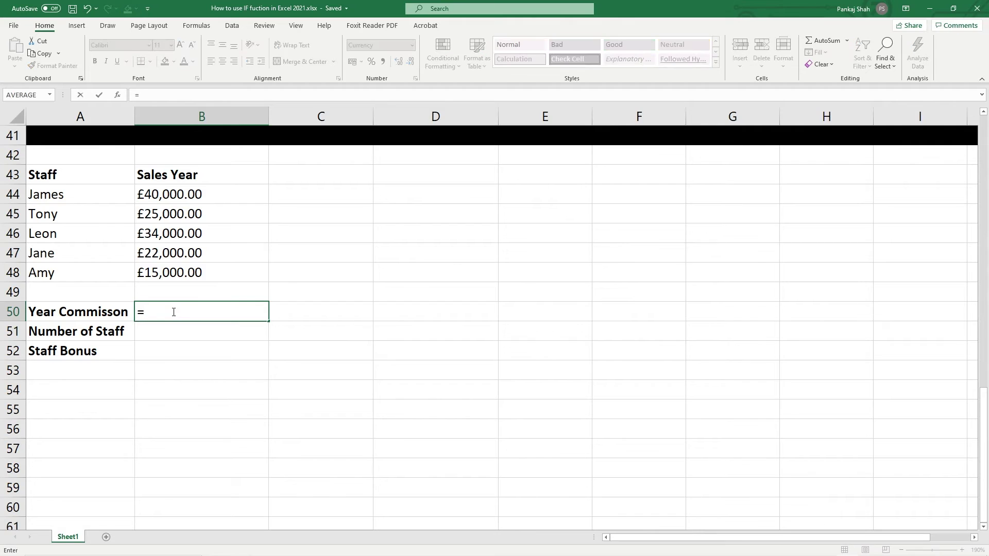
pyautogui.write('IF')
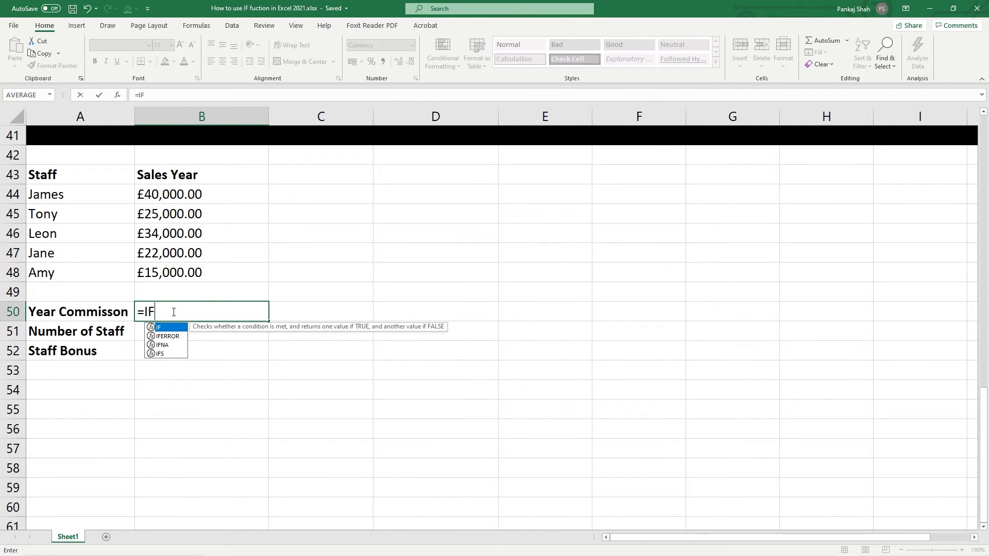
pyautogui.write('(')
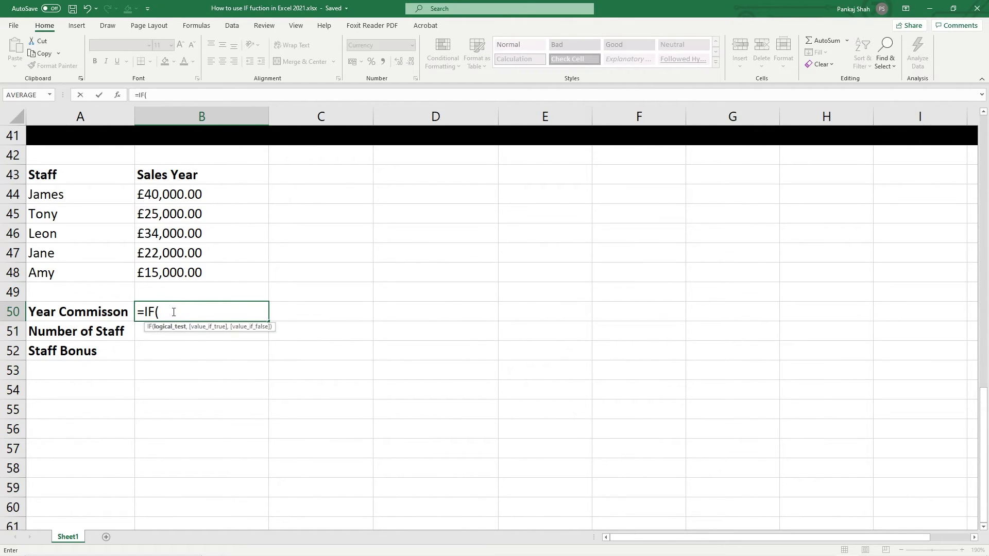
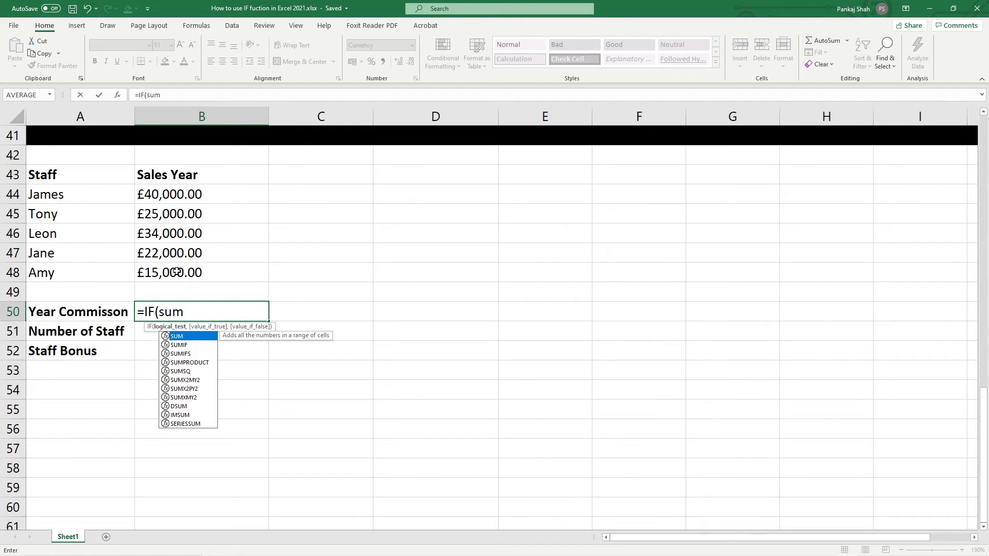
pyautogui.write('(')
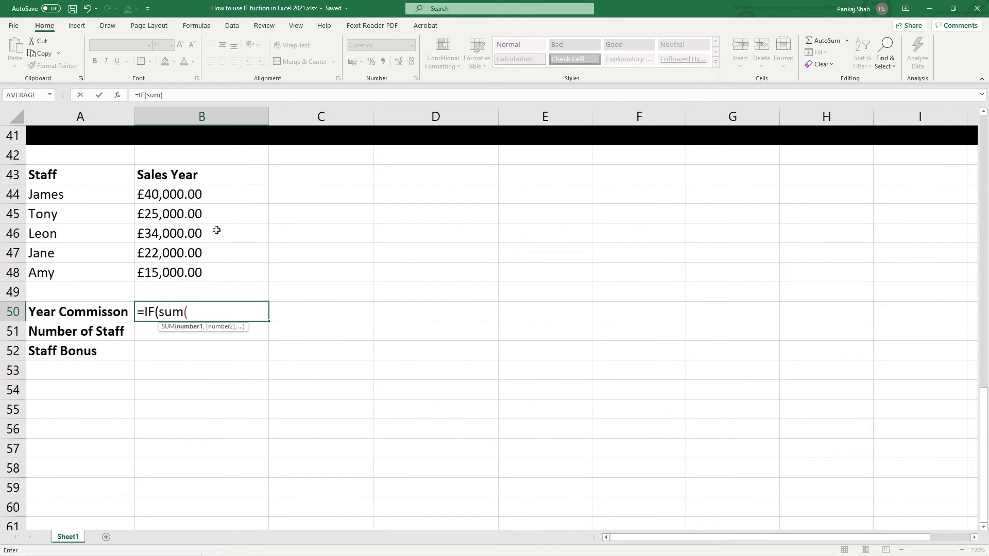
pyautogui.moveTo(200, 194); pyautogui.dragTo(201, 269)
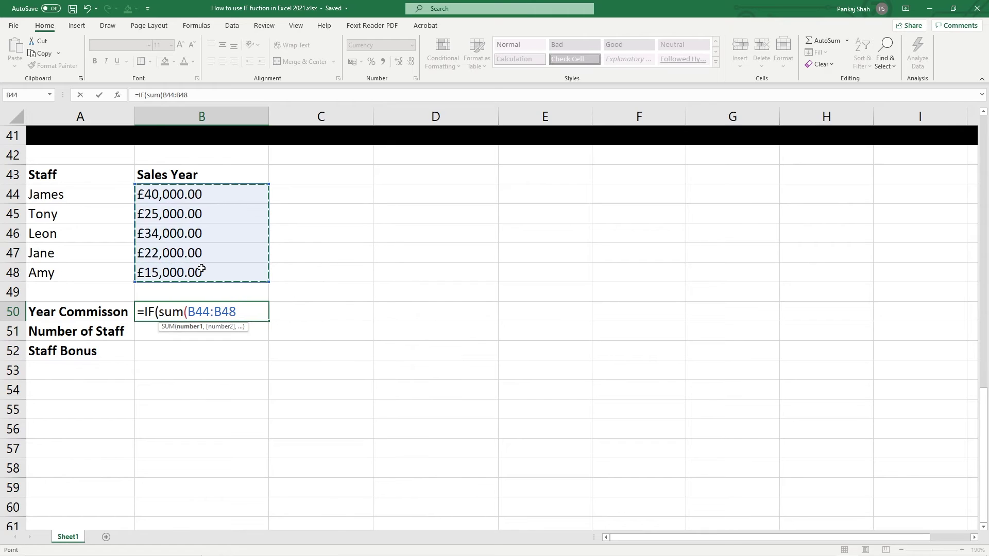
pyautogui.write(')')
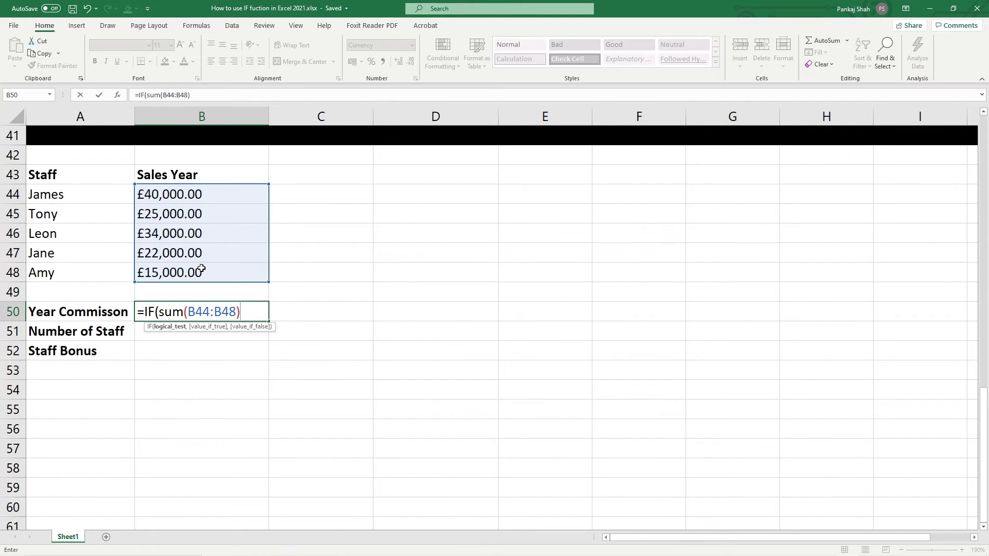
pyautogui.write('>100000,')
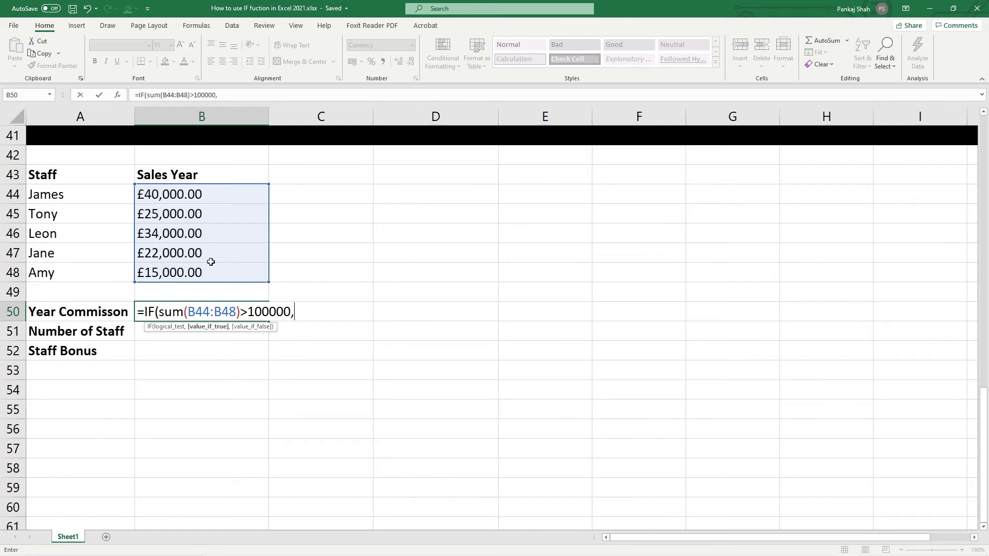
# Complete the B50 formula with sum(B44:B48)*0.05 as the true value and 0 as the false value
pyautogui.write('sum')
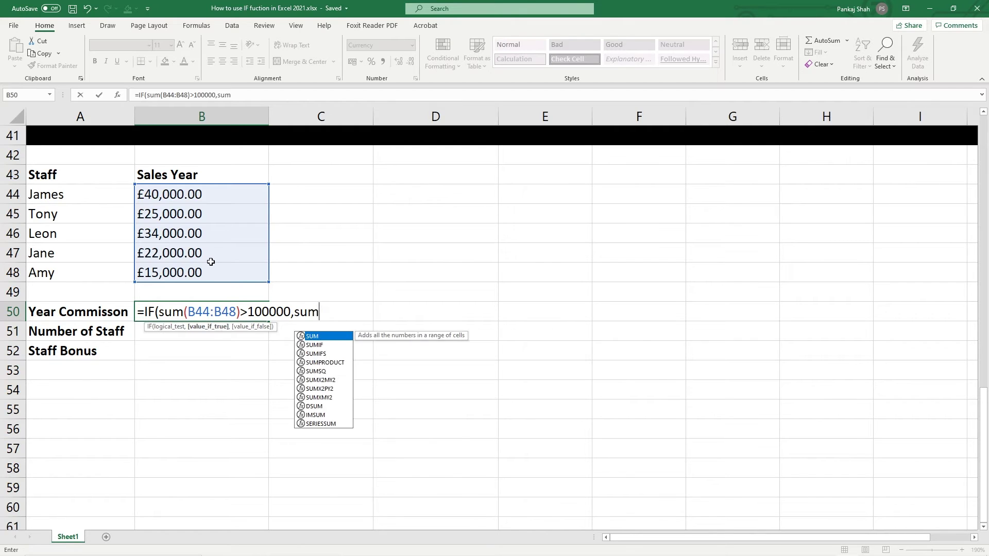
pyautogui.write('(')
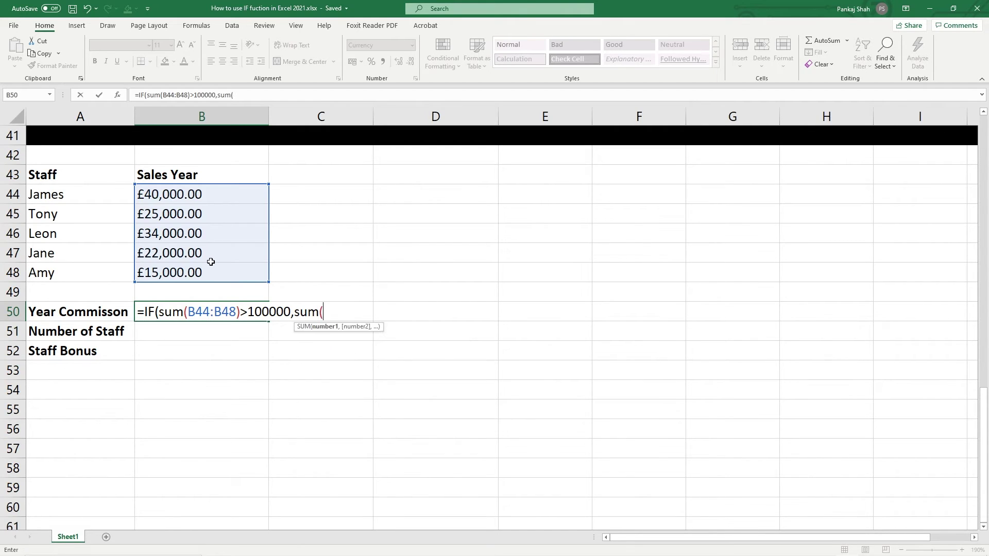
pyautogui.moveTo(204, 192); pyautogui.dragTo(215, 268)
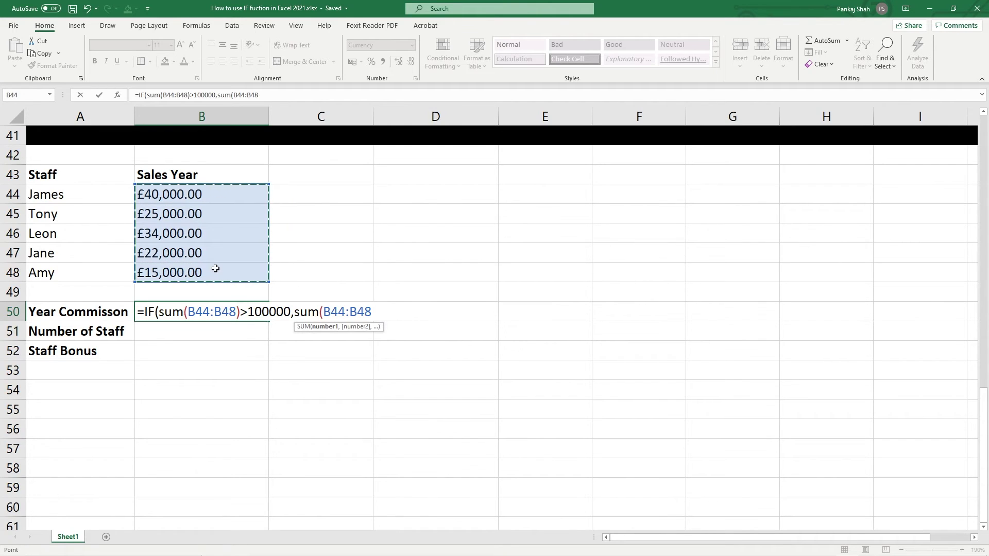
pyautogui.write(')')
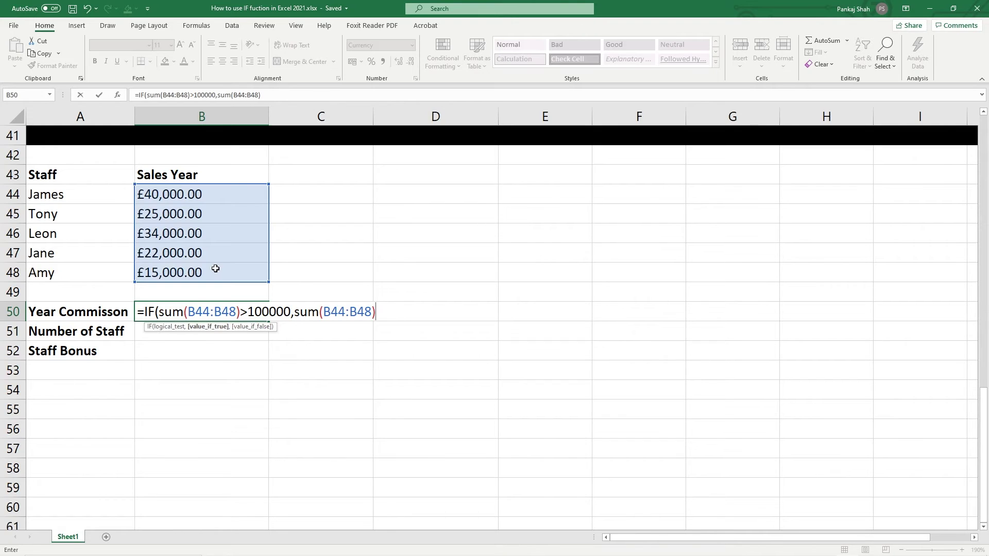
pyautogui.write('*0.05,')
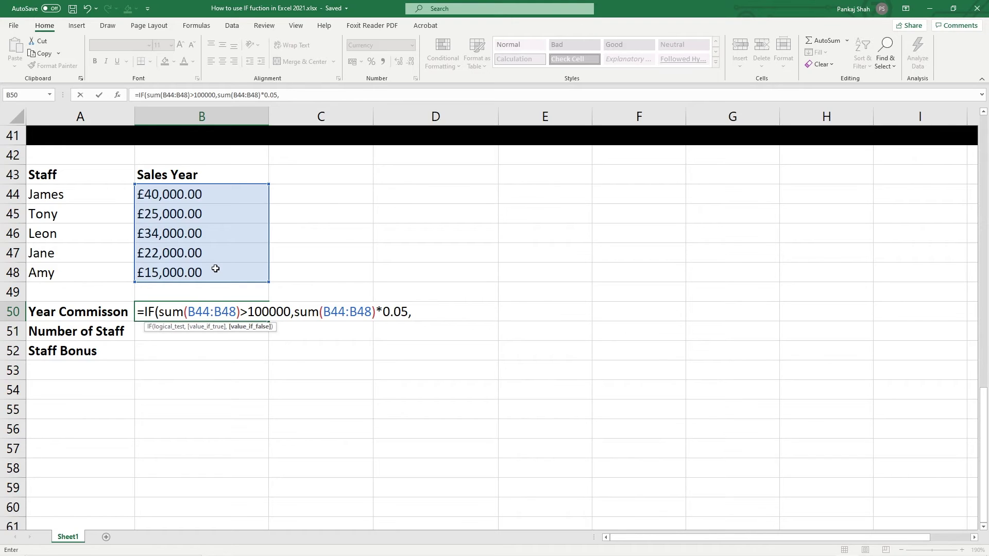
pyautogui.write('0)')
pyautogui.press('Return')
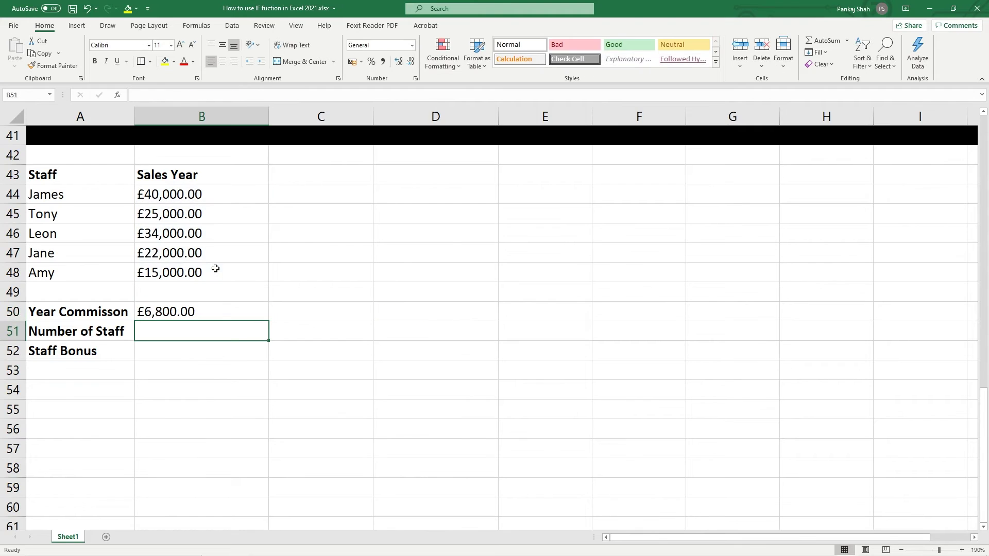
# Review the logical test and true value in the B50 formula, and change the test threshold to 200000
pyautogui.click(191, 312)
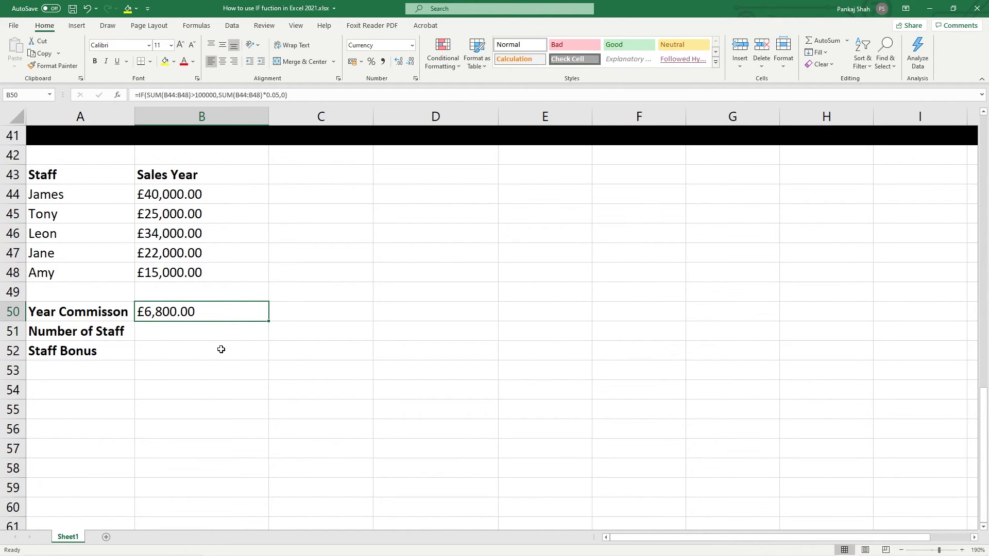
pyautogui.doubleClick(175, 312)
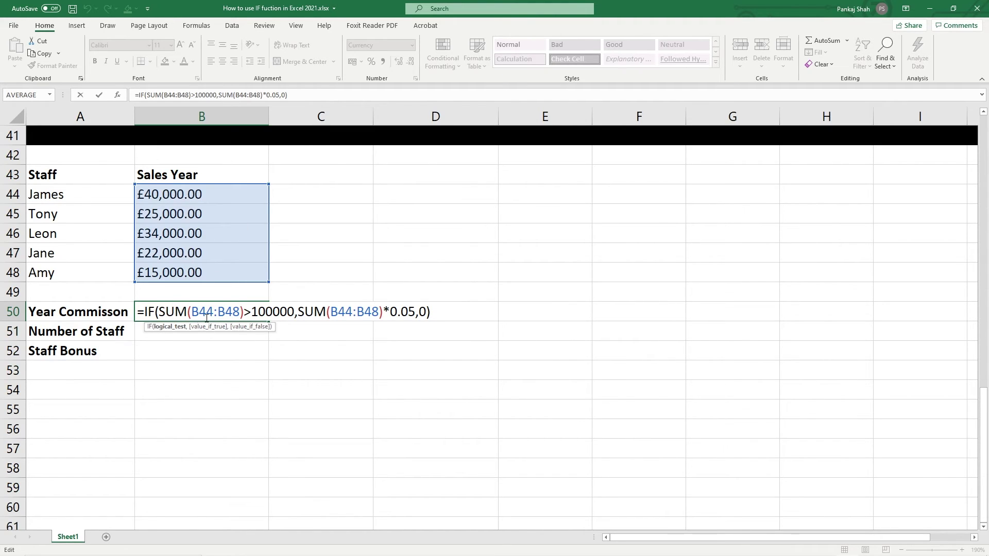
pyautogui.moveTo(159, 313); pyautogui.dragTo(294, 311)
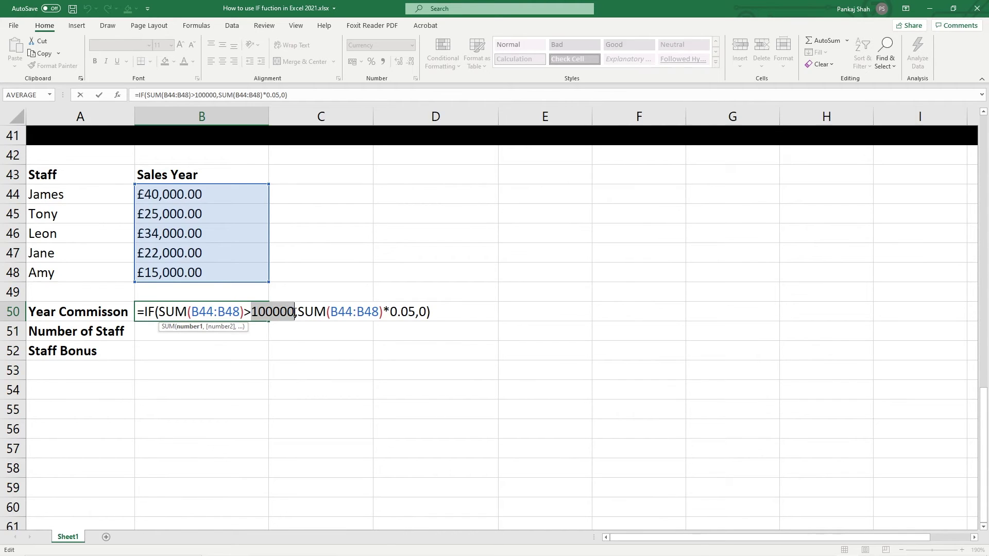
pyautogui.click(297, 312)
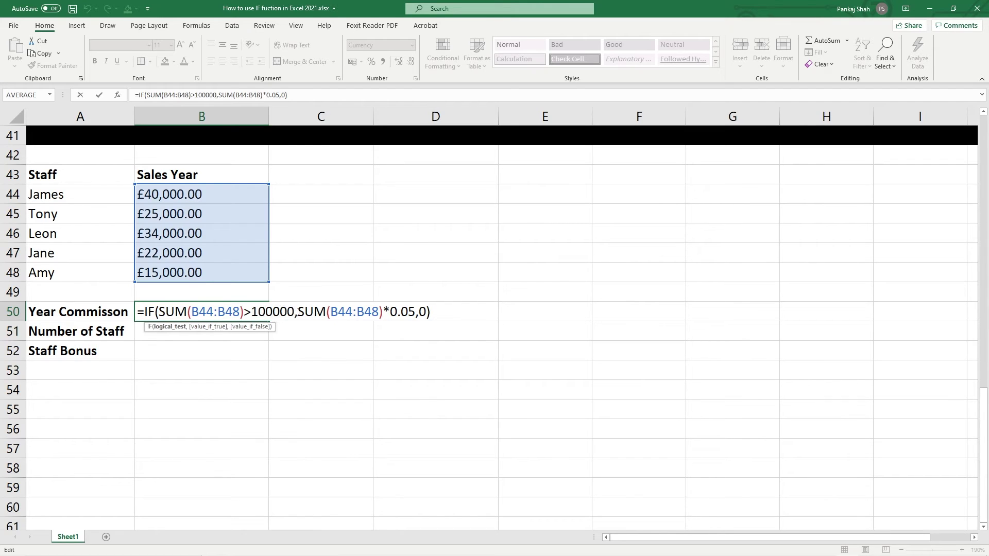
pyautogui.moveTo(299, 312); pyautogui.dragTo(415, 312)
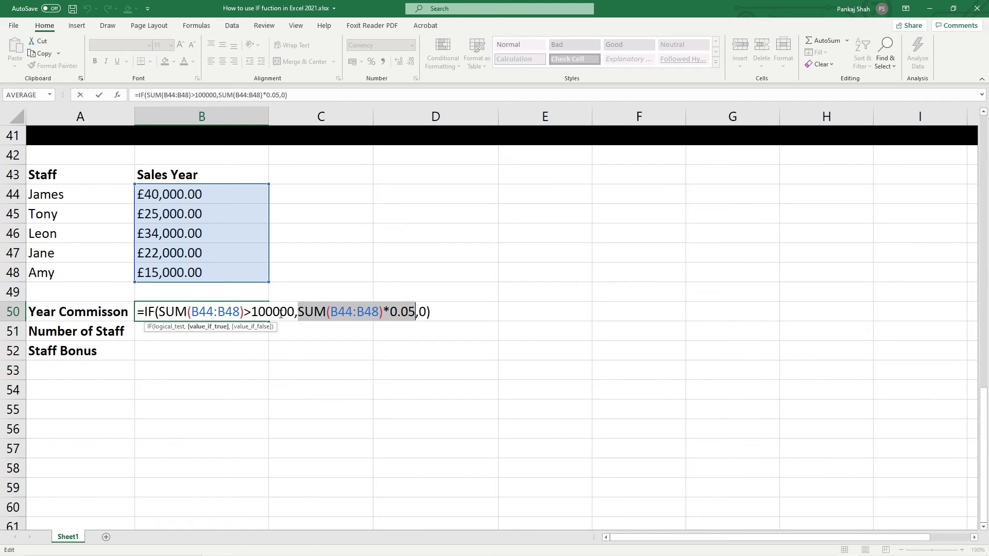
pyautogui.click(259, 311)
pyautogui.press('BackSpace')
pyautogui.write('2')
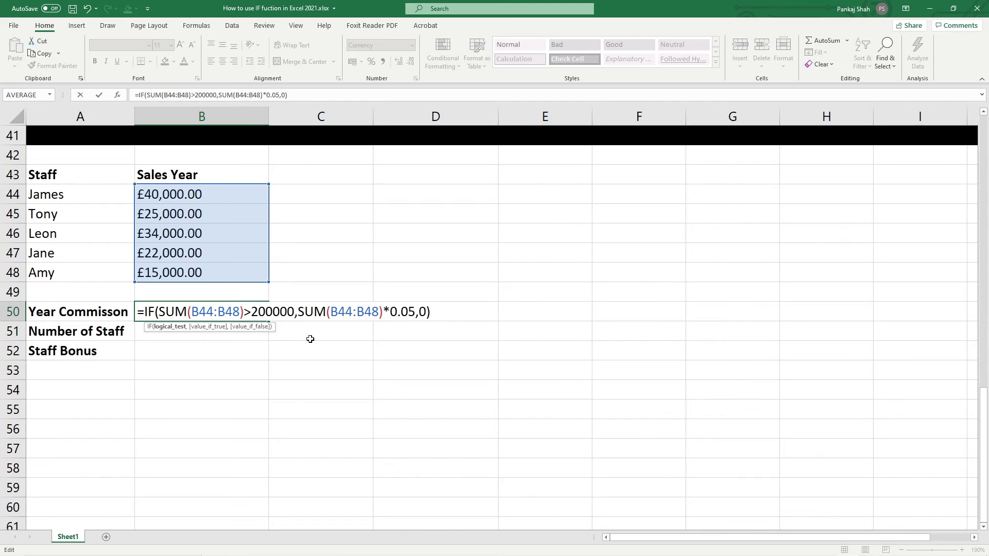
pyautogui.press('Return')
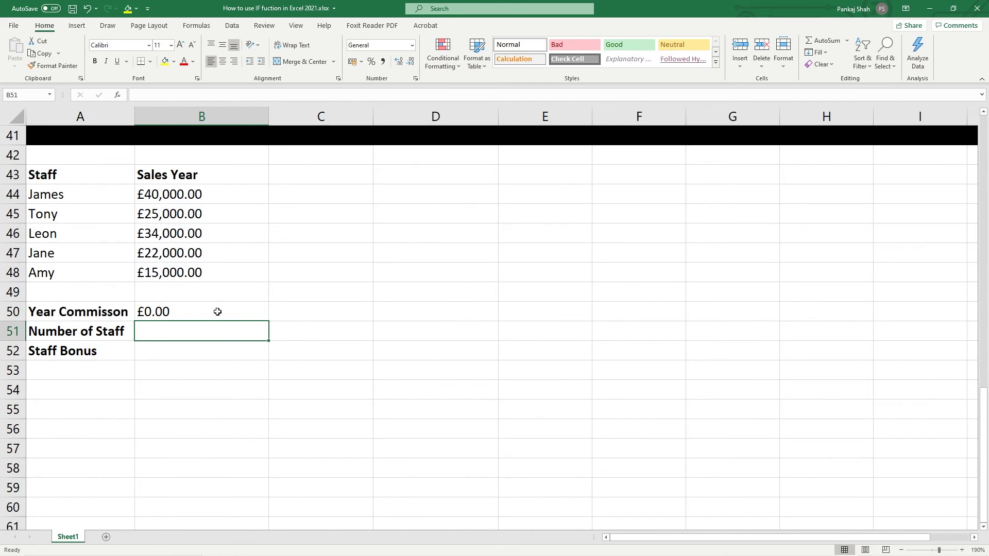
pyautogui.click(240, 311)
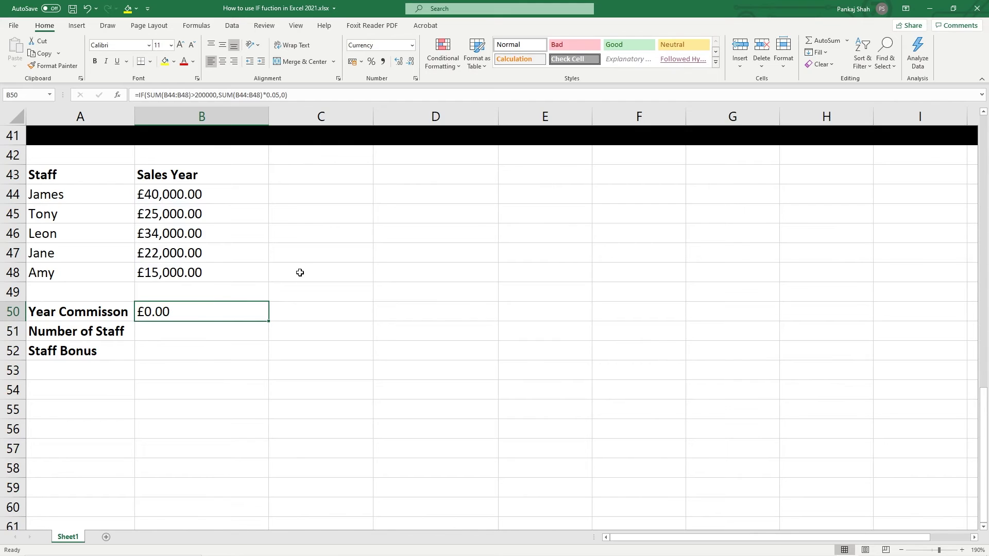
# Total the yearly sales in C48 with a SUM formula over B44:B48
pyautogui.click(301, 274)
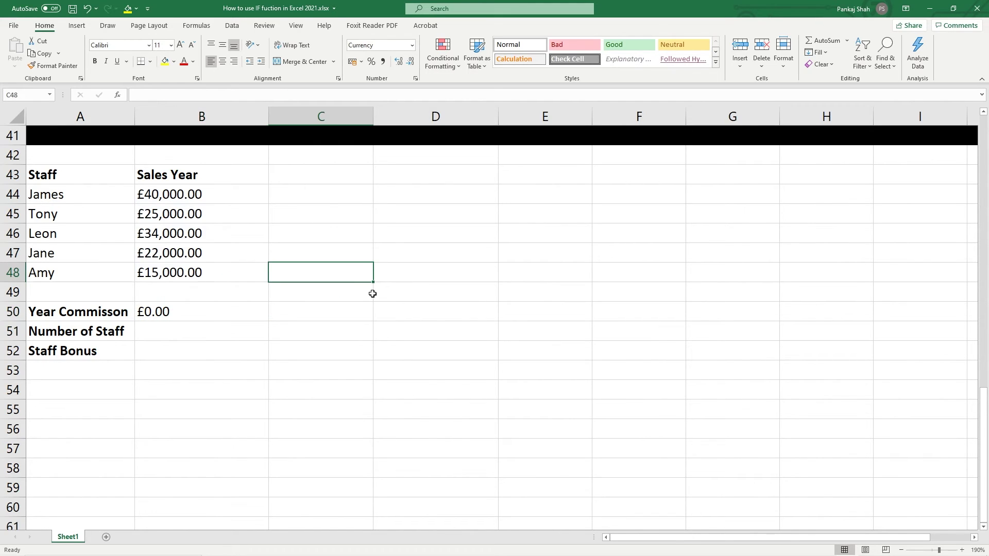
pyautogui.write('=')
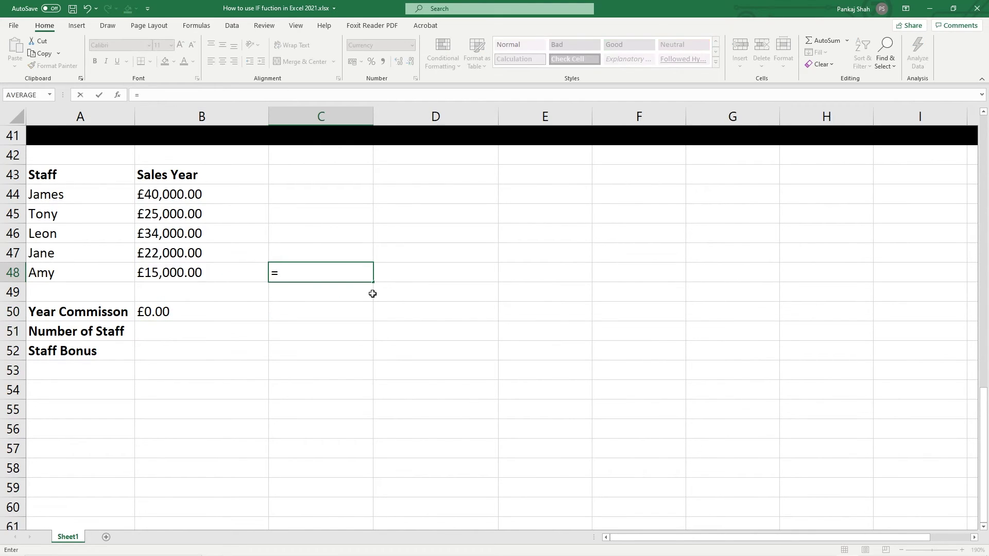
pyautogui.write('sum')
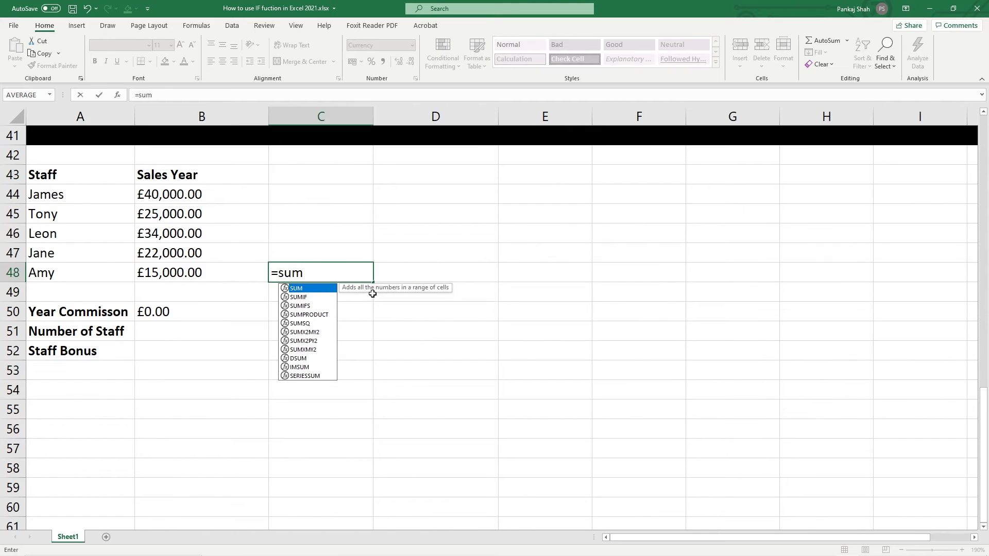
pyautogui.write('(')
pyautogui.moveTo(200, 272); pyautogui.dragTo(189, 201)
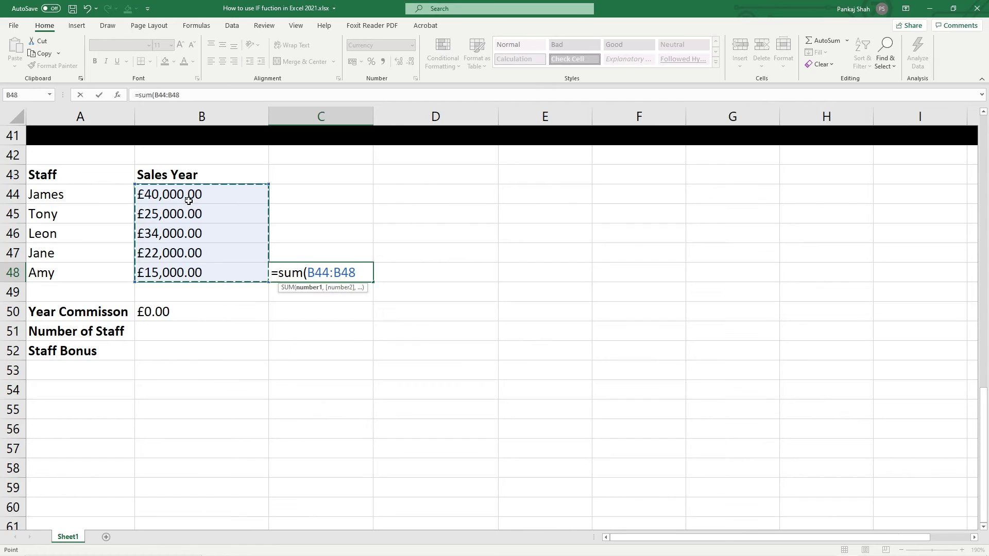
pyautogui.write(')')
pyautogui.press('Return')
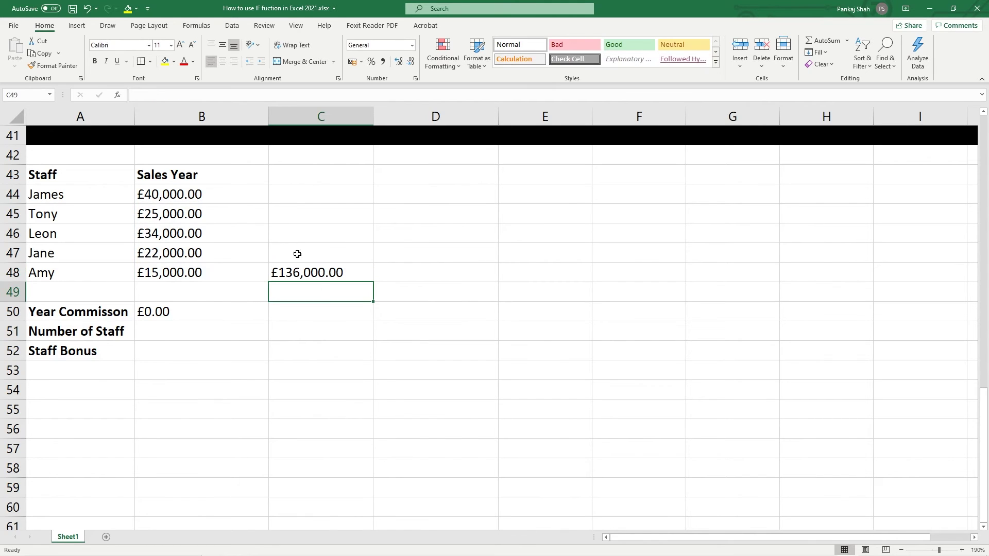
# Label the total in D48 as "< Total Year Sales" and make C48:D48 bold
pyautogui.click(308, 274)
pyautogui.click(407, 271)
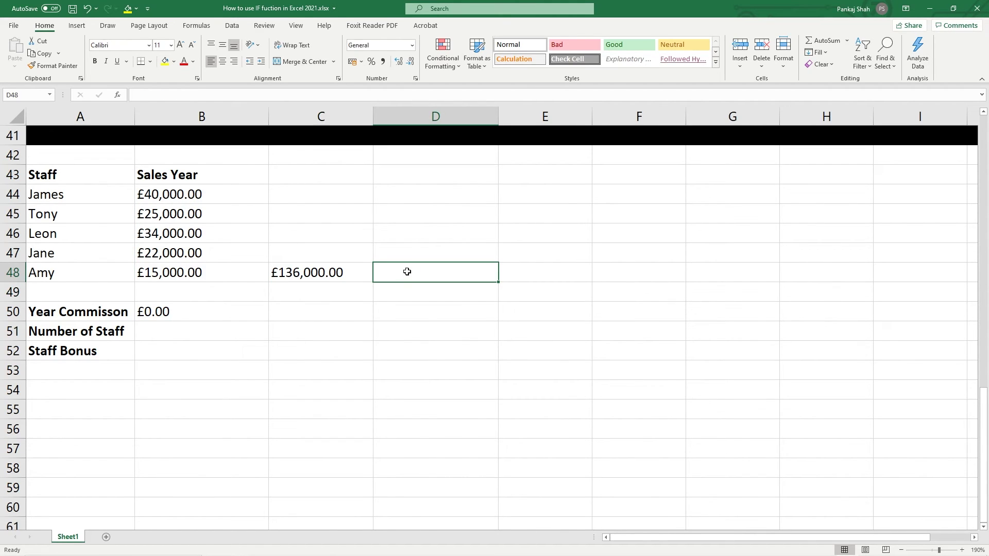
pyautogui.write('< Total')
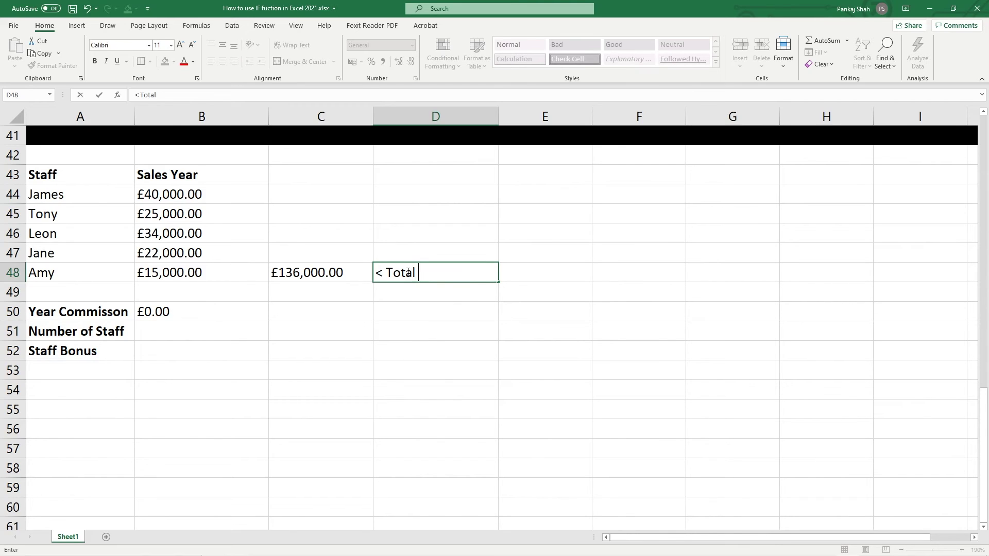
pyautogui.write('Year Sales')
pyautogui.press('Return')
pyautogui.moveTo(341, 280); pyautogui.dragTo(392, 273)
pyautogui.hotkey('ctrl', 'b')
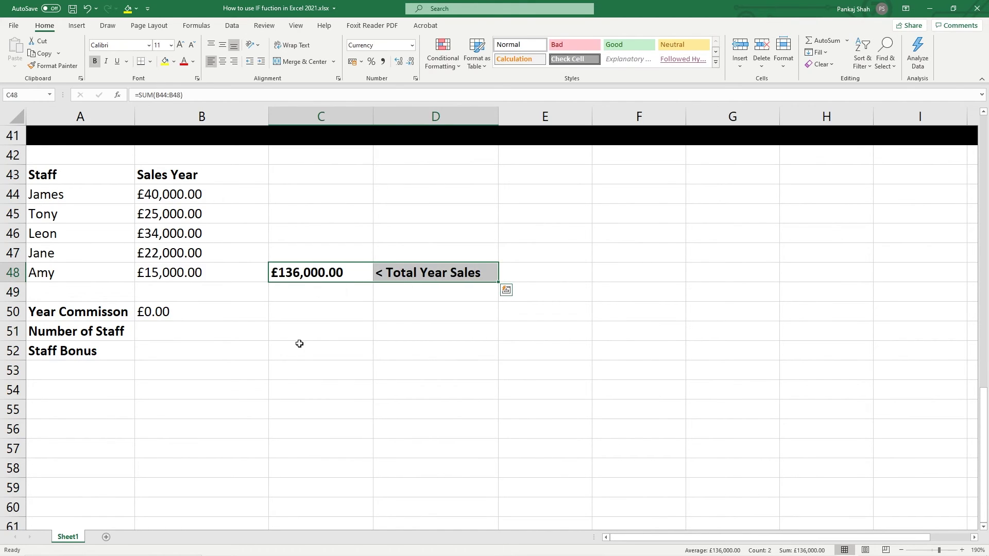
# Set the threshold in the B50 formula to 100000 and compare the commission with the yearly total in C48
pyautogui.click(191, 311)
pyautogui.doubleClick(218, 311)
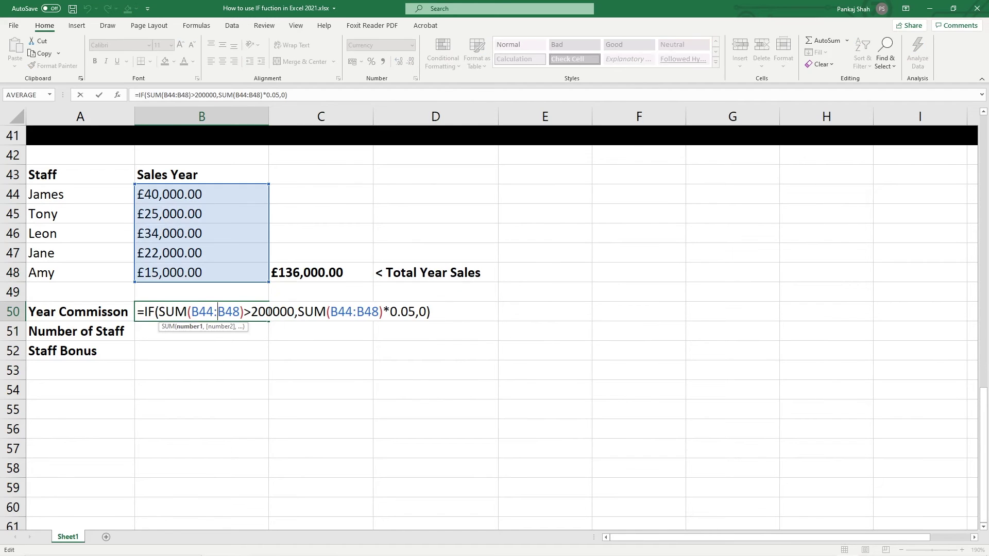
pyautogui.click(259, 311)
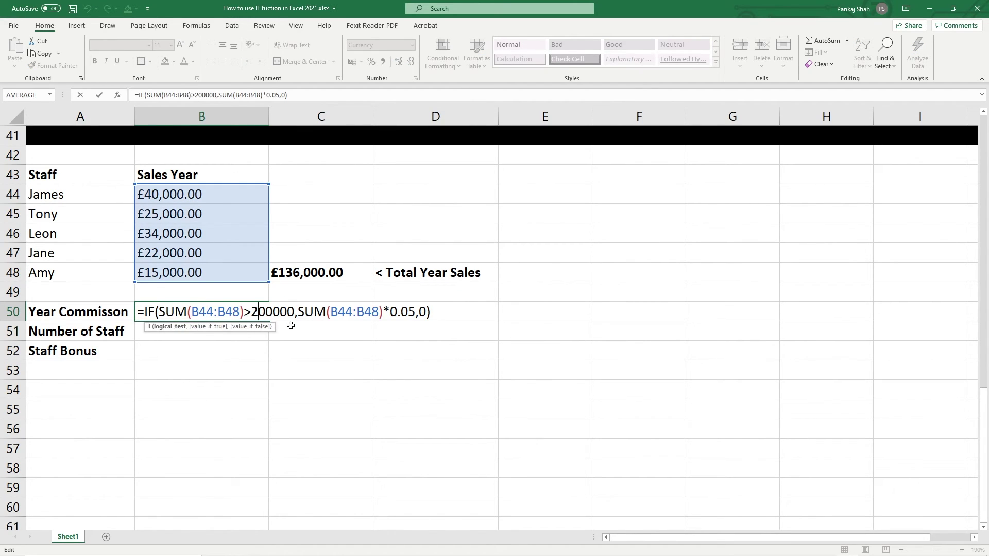
pyautogui.press('BackSpace')
pyautogui.write('1')
pyautogui.press('Return')
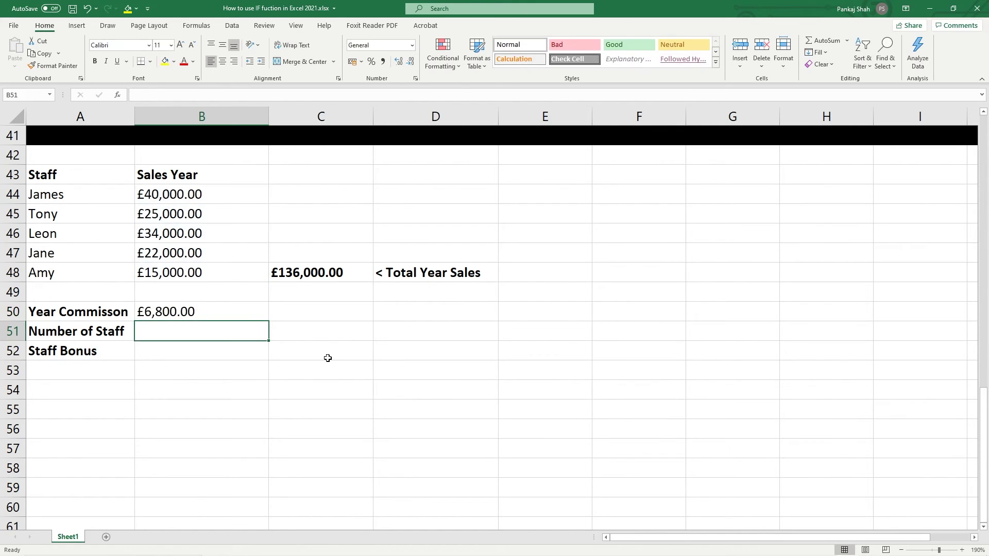
pyautogui.click(210, 310)
pyautogui.click(298, 273)
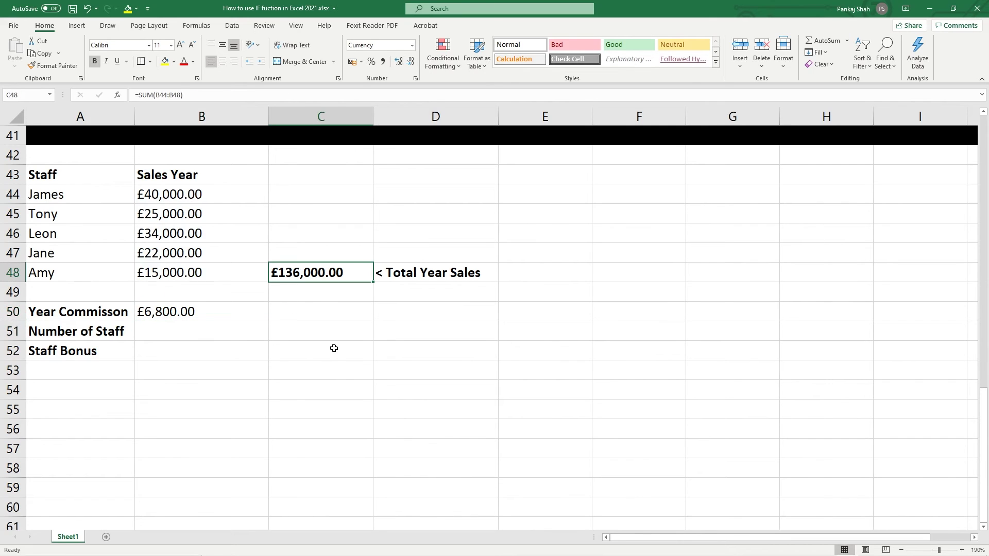
pyautogui.click(192, 311)
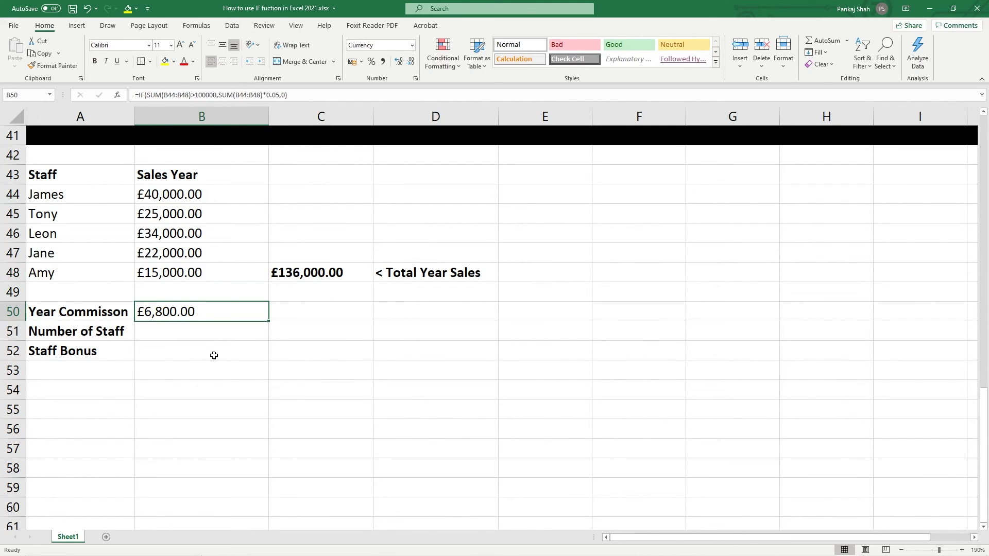
# Enter a COUNT formula over B44:B48 in B51 beside Number of Staff
pyautogui.click(49, 328)
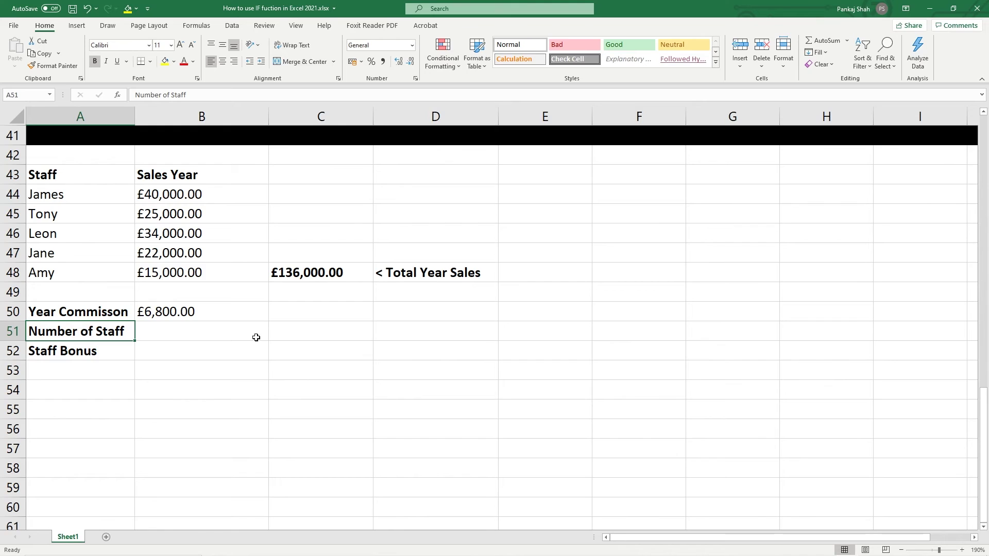
pyautogui.click(162, 312)
pyautogui.click(173, 335)
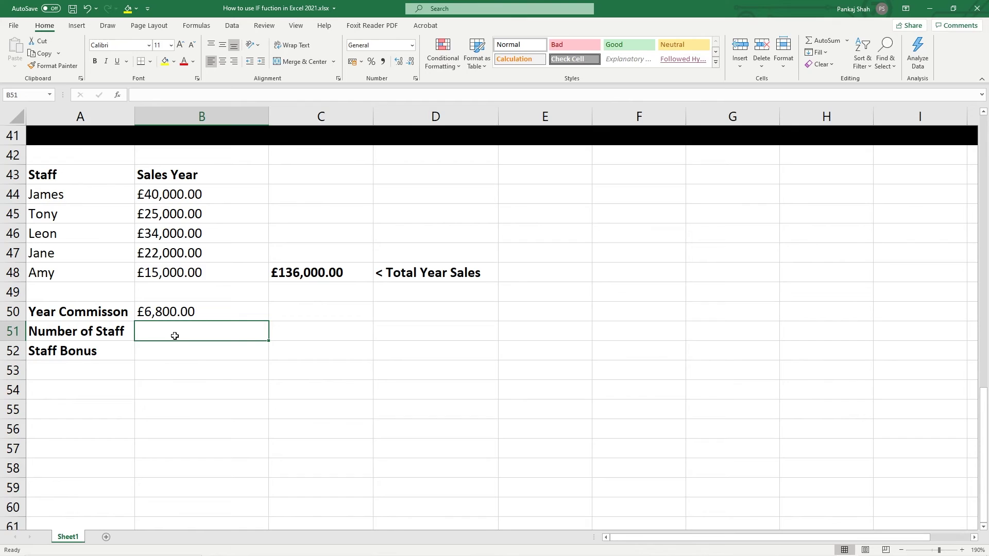
pyautogui.write('=')
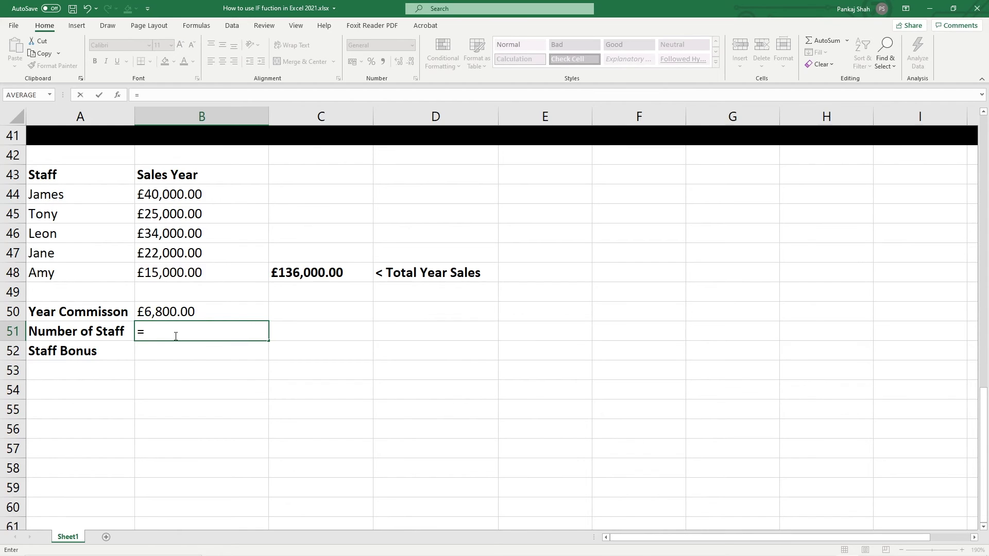
pyautogui.write('count')
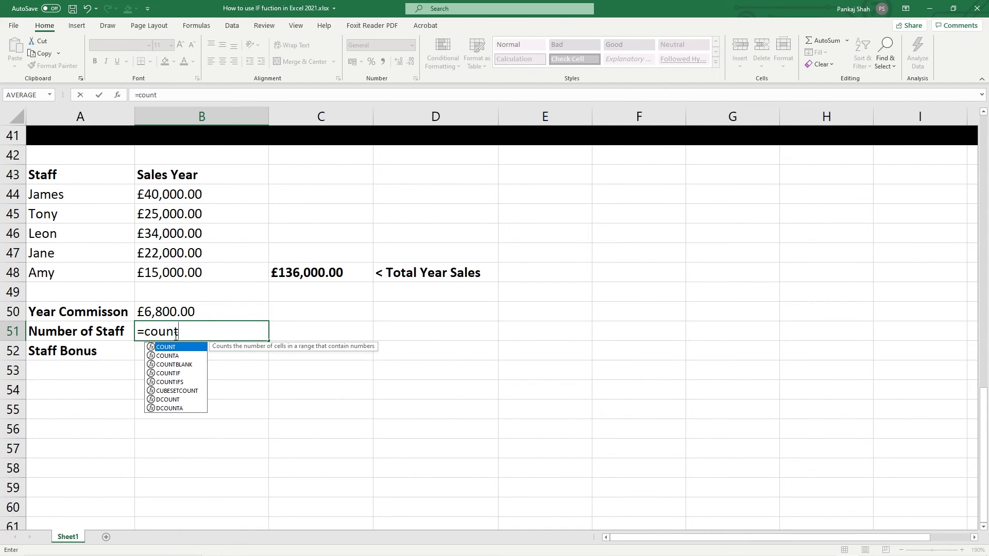
pyautogui.write('(')
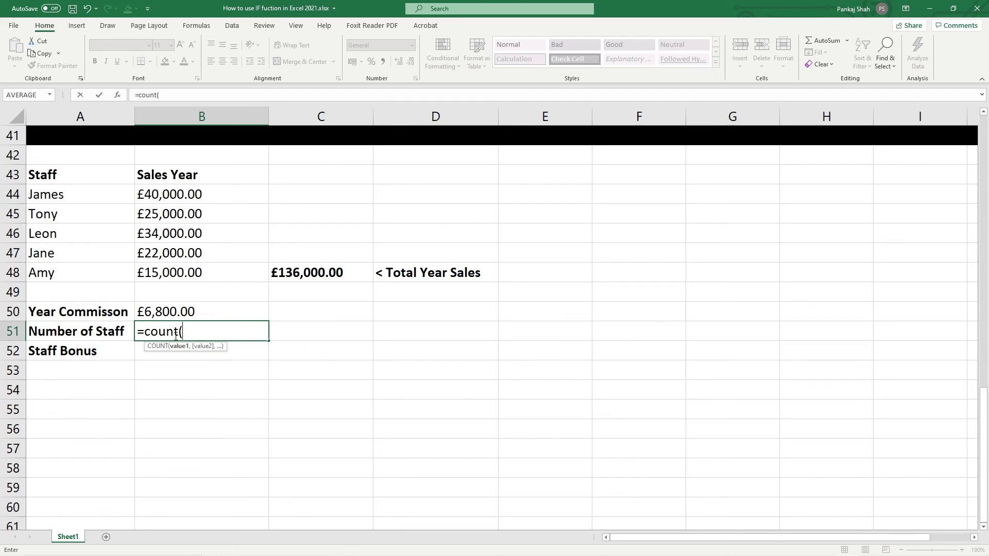
pyautogui.moveTo(200, 195); pyautogui.dragTo(196, 268)
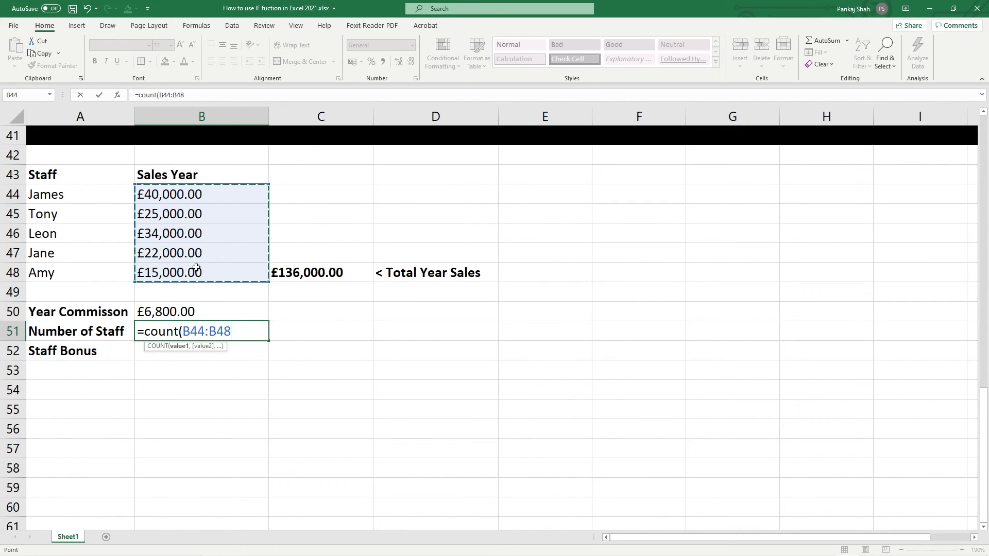
pyautogui.write(')')
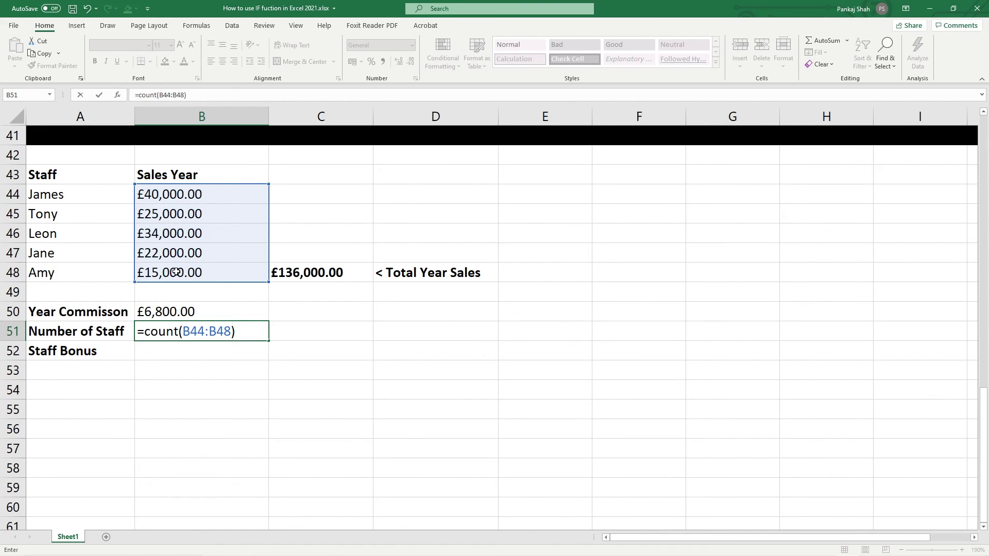
pyautogui.press('Return')
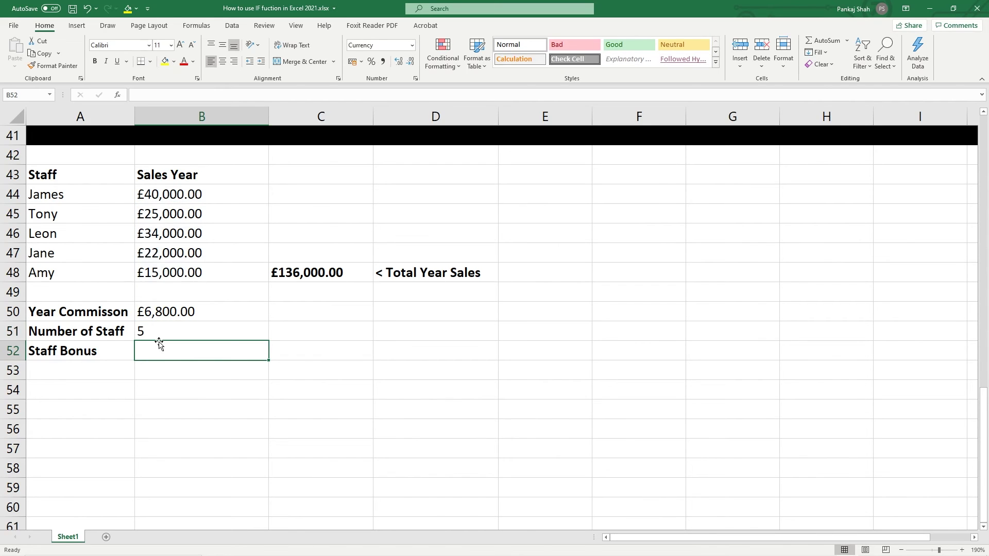
# Check the number of staff in B51 against each sales figure in B44:B48
pyautogui.click(159, 332)
pyautogui.click(169, 195)
pyautogui.click(207, 214)
pyautogui.click(214, 233)
pyautogui.click(214, 253)
pyautogui.click(218, 272)
pyautogui.moveTo(200, 196); pyautogui.dragTo(208, 270)
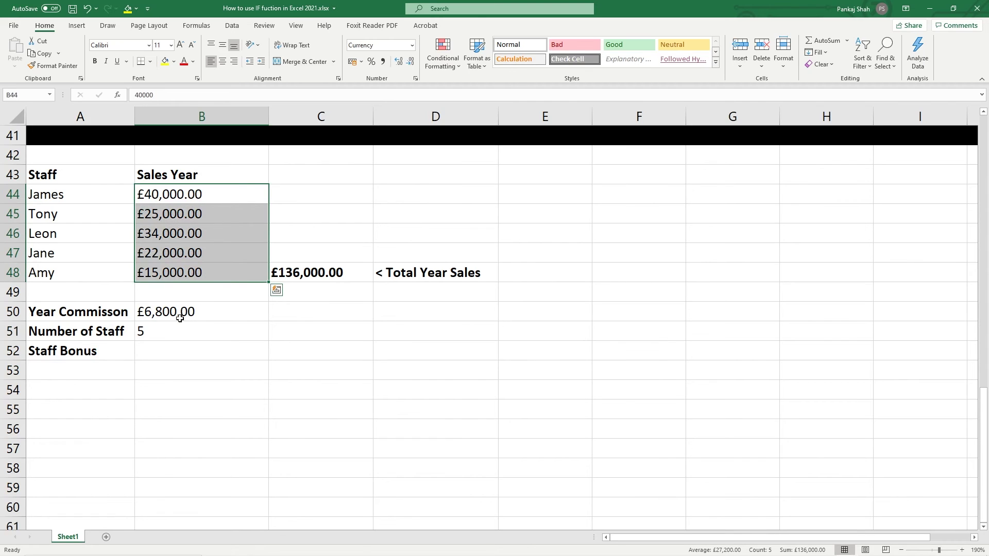
# Change the range of the COUNT formula in B51 to the staff names in A44:A48 and check its result
pyautogui.click(189, 332)
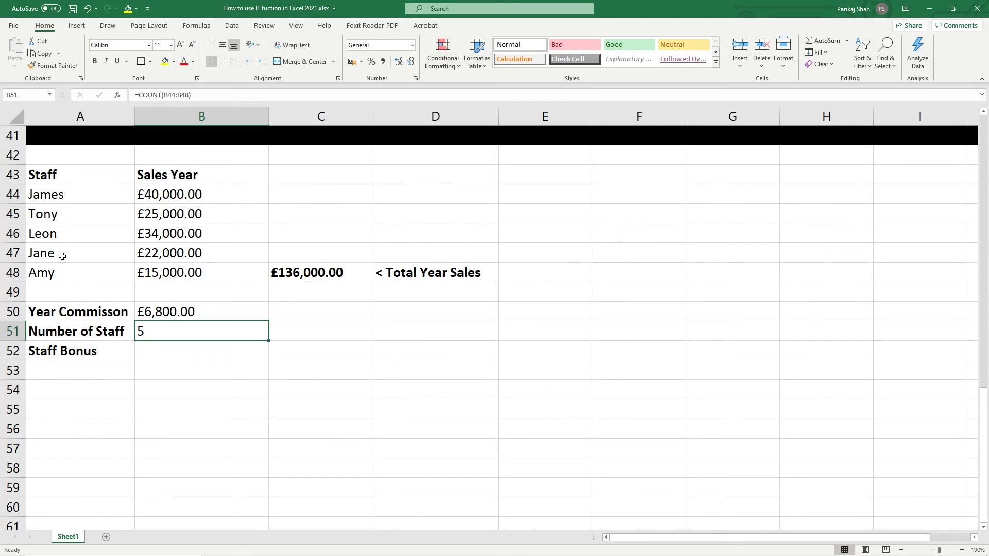
pyautogui.doubleClick(153, 328)
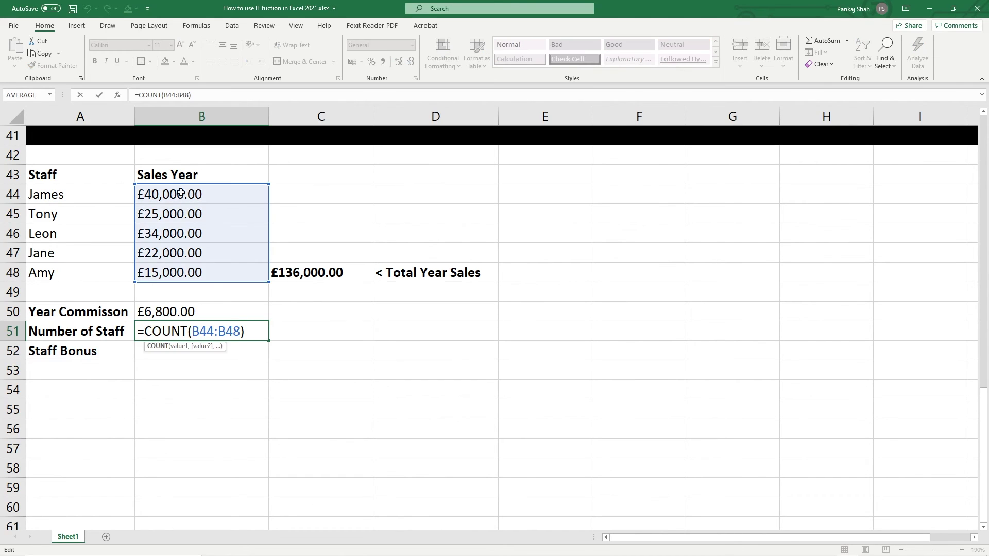
pyautogui.moveTo(198, 184); pyautogui.dragTo(68, 194)
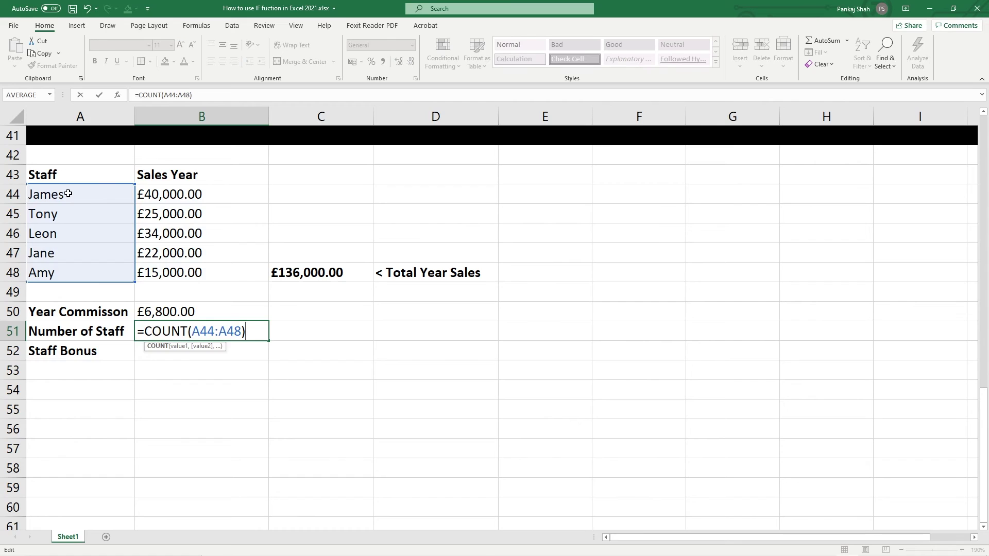
pyautogui.press('Return')
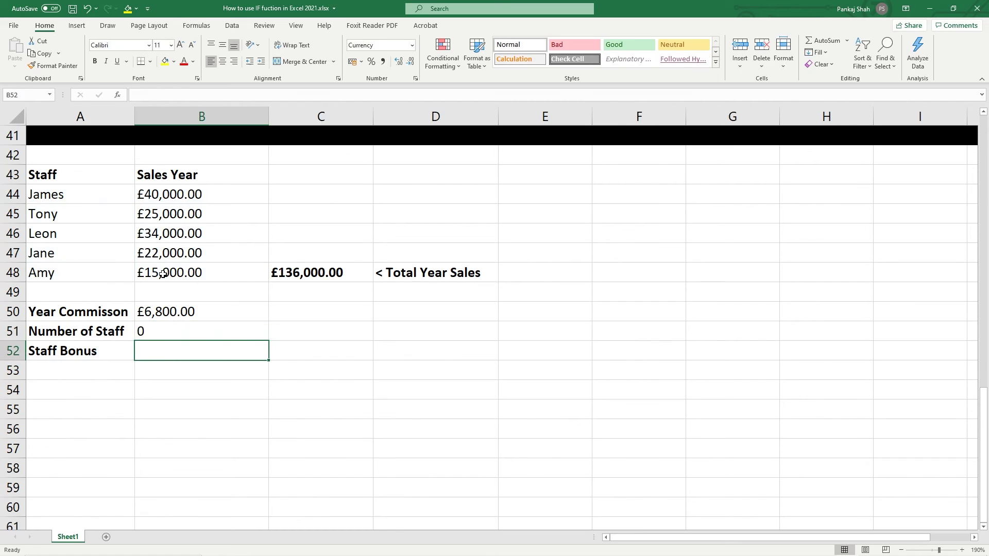
pyautogui.click(154, 331)
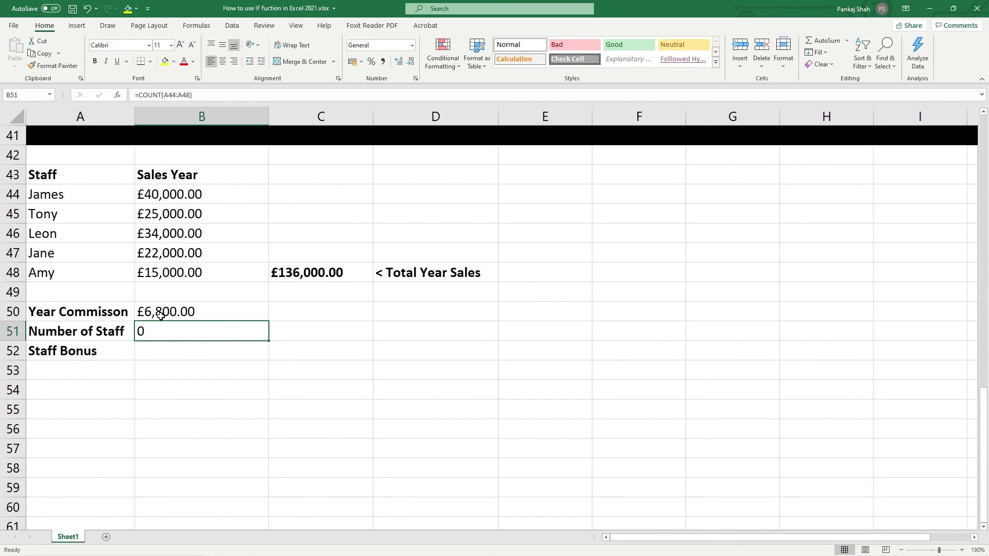
# Replace the formula in B51 with a COUNTA formula over the staff names in A44:A48
pyautogui.press('Delete')
pyautogui.write('=count')
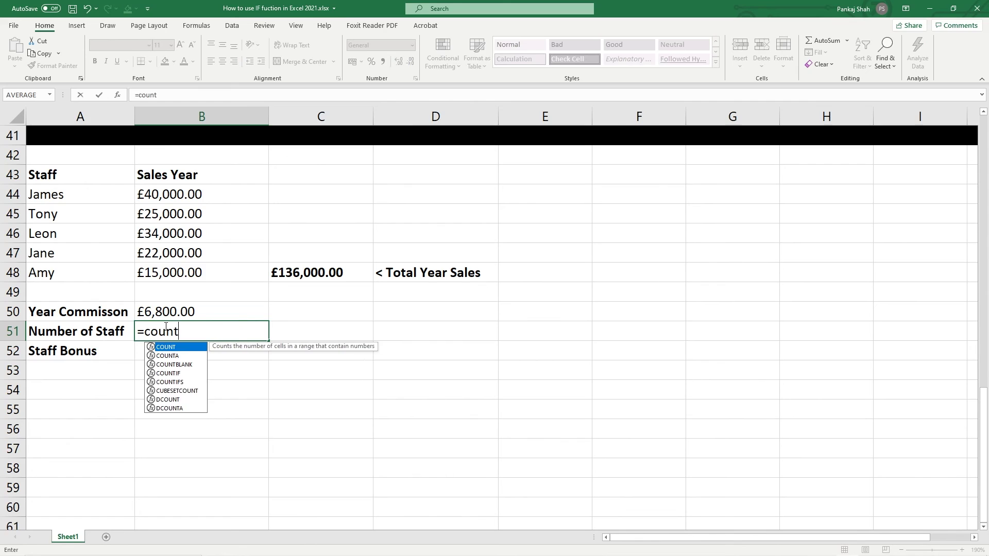
pyautogui.write('a')
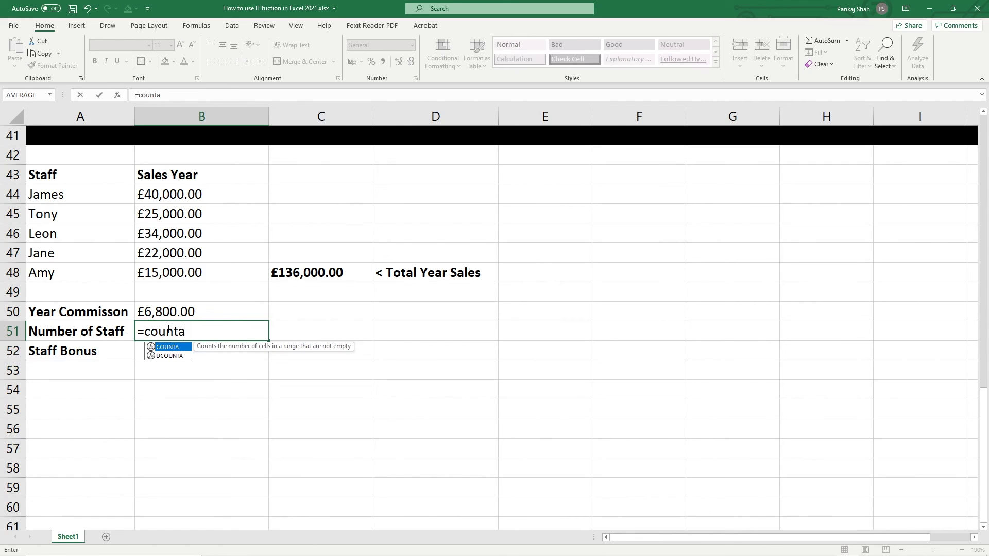
pyautogui.press('Tab')
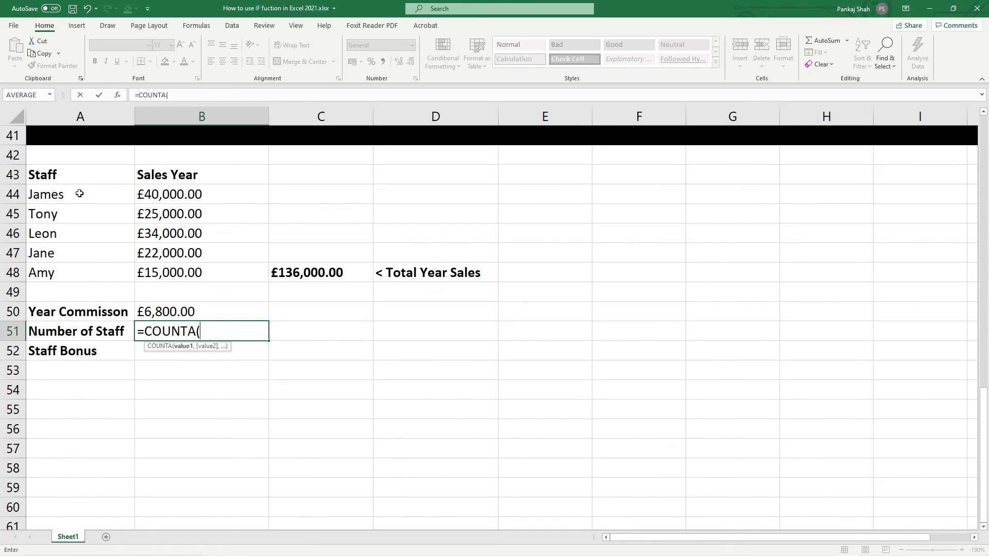
pyautogui.moveTo(81, 194); pyautogui.dragTo(79, 273)
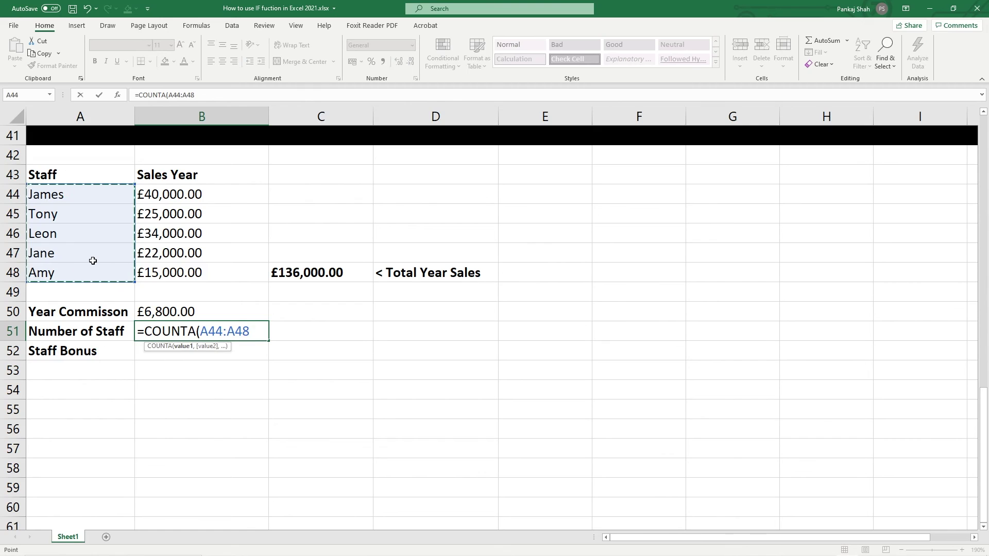
pyautogui.write(')')
pyautogui.press('Return')
pyautogui.click(151, 337)
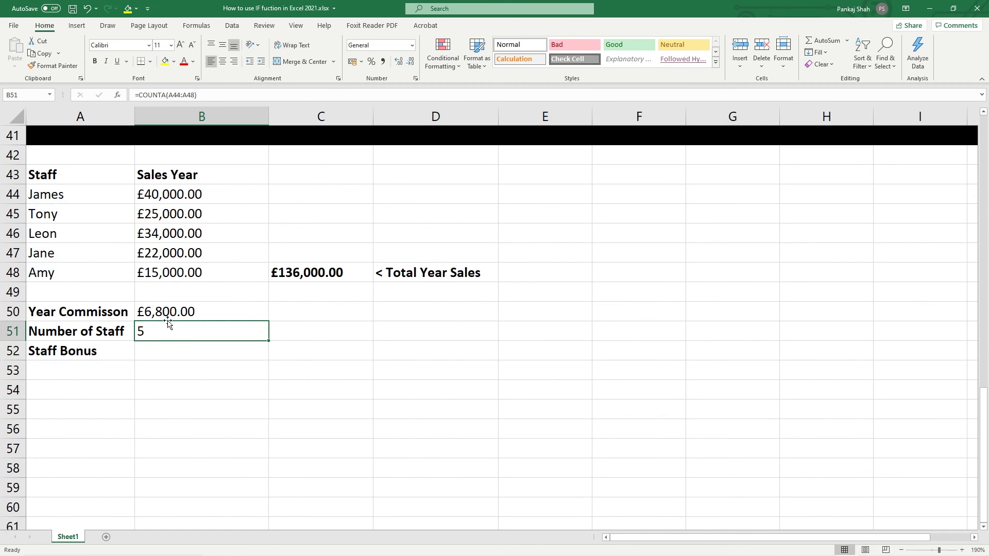
# Compare the COUNTA result in B51 with the staff names in A44:A48 and the sales figures in B44:B48
pyautogui.moveTo(72, 194); pyautogui.dragTo(79, 267)
pyautogui.moveTo(170, 195); pyautogui.dragTo(174, 273)
pyautogui.moveTo(91, 195); pyautogui.dragTo(99, 291)
pyautogui.click(100, 269)
pyautogui.doubleClick(196, 331)
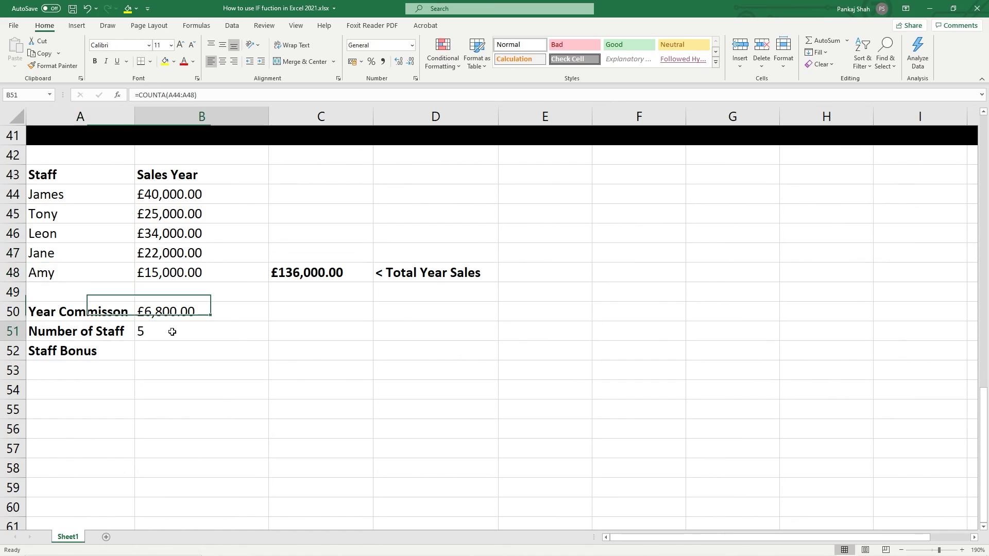
pyautogui.click(93, 197)
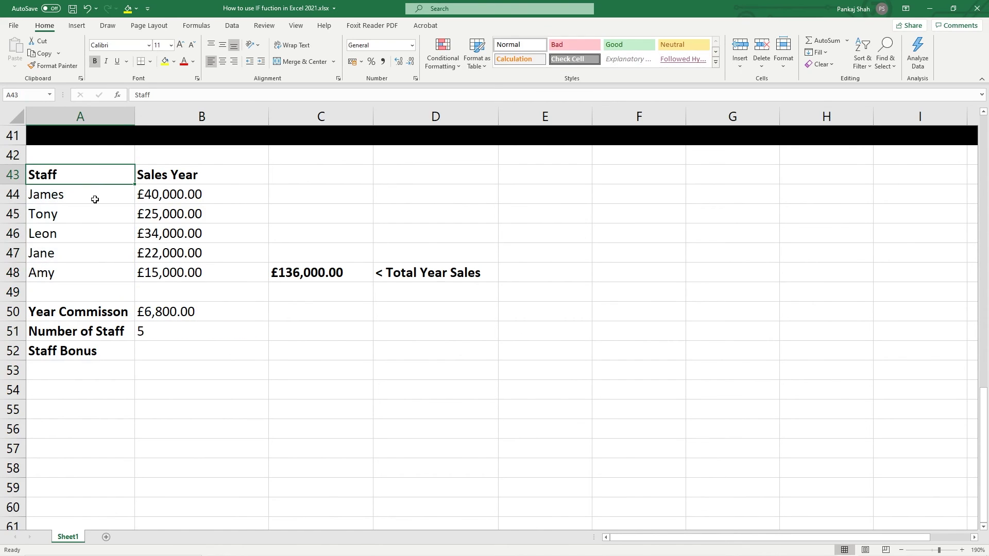
# Move the range of the COUNTA formula in B51 to the sales figures in B44:B48 and check its result
pyautogui.click(171, 330)
pyautogui.doubleClick(171, 330)
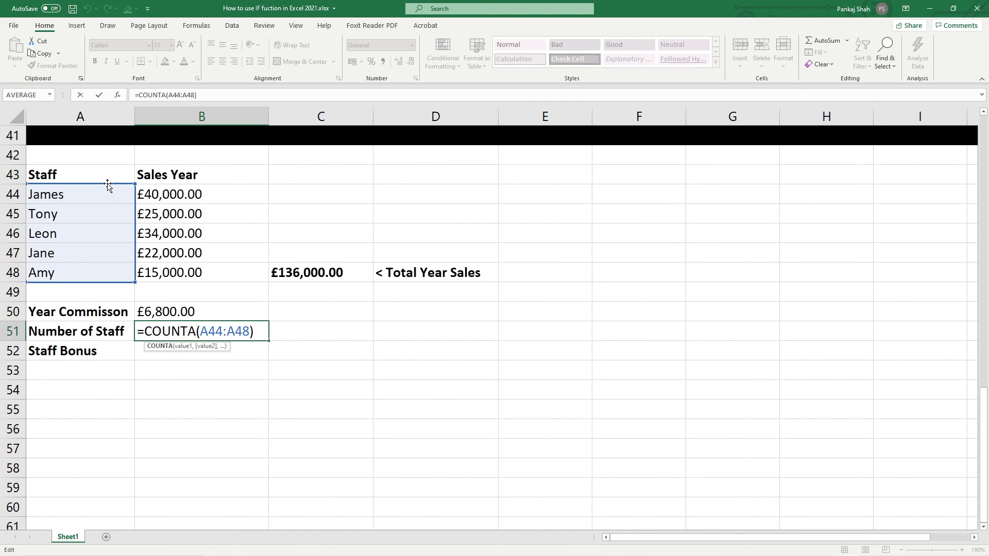
pyautogui.moveTo(106, 188); pyautogui.dragTo(193, 190)
pyautogui.press('Return')
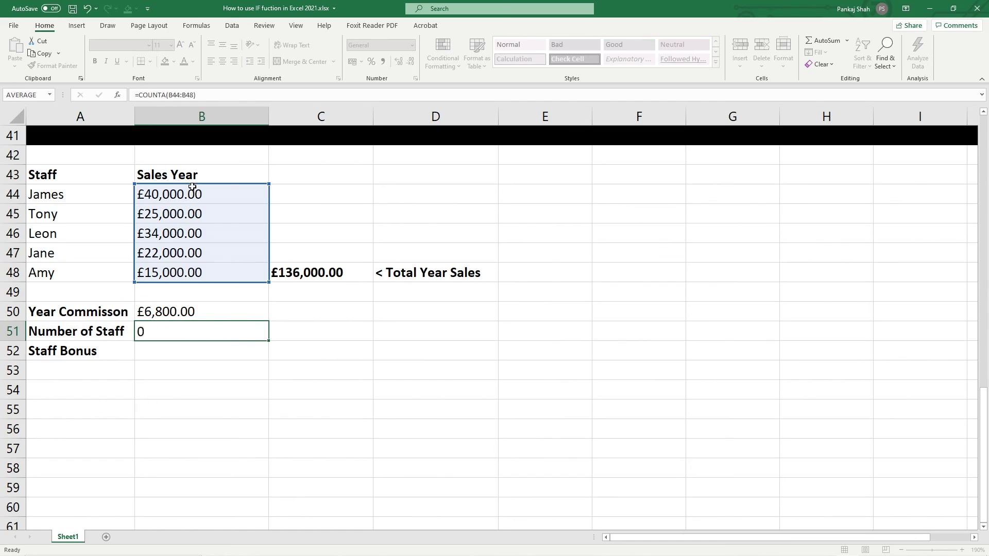
pyautogui.click(189, 329)
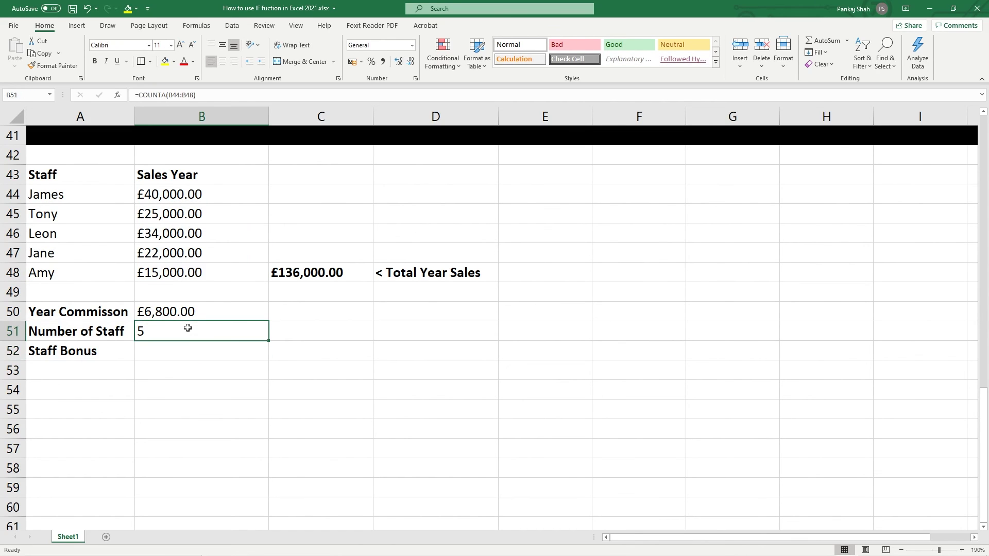
# Move the range of the COUNTA formula in B51 back to the staff names in A44:A48
pyautogui.doubleClick(190, 332)
pyautogui.moveTo(202, 184); pyautogui.dragTo(109, 187)
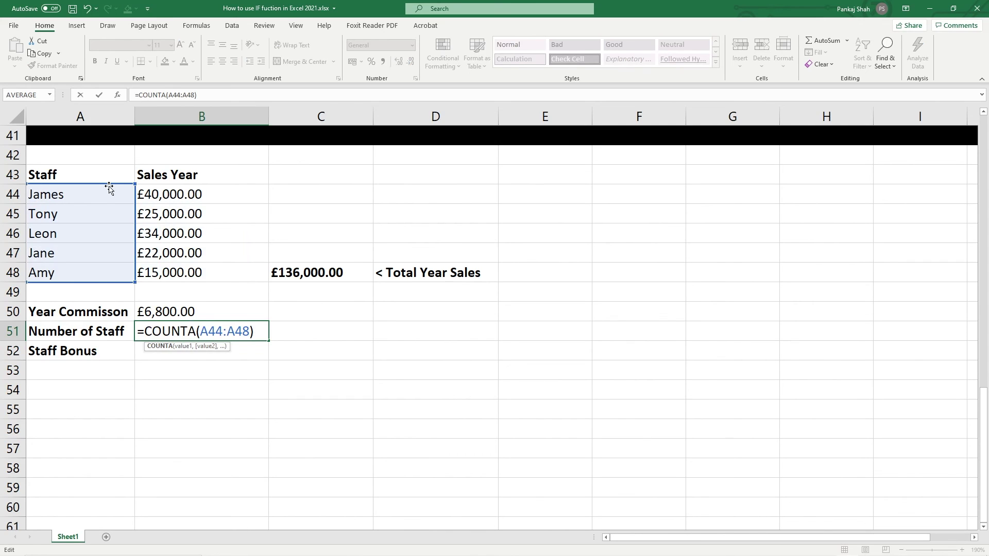
pyautogui.press('Return')
pyautogui.click(147, 331)
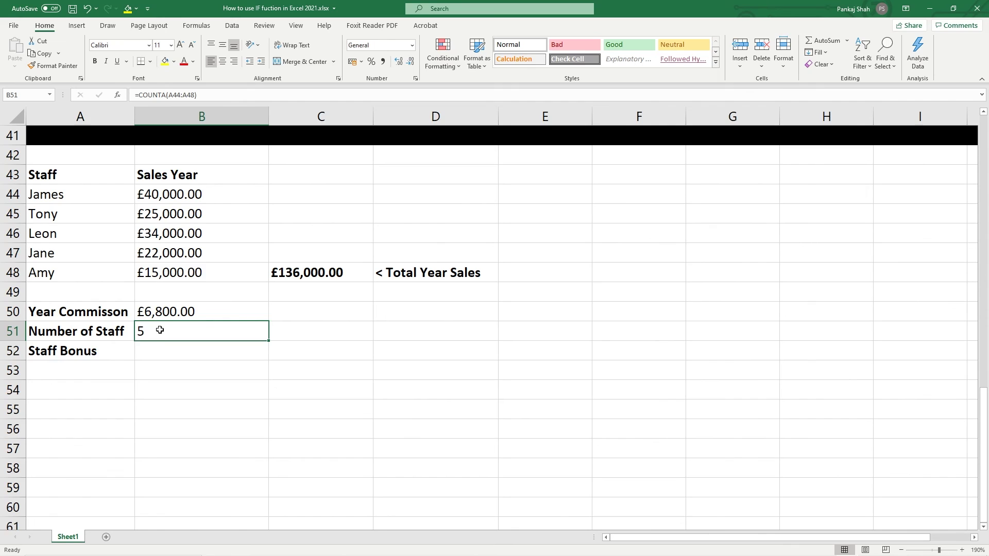
# Enter =B50/B51 in B52 to divide the year commission by the number of staff, and save the workbook
pyautogui.click(55, 351)
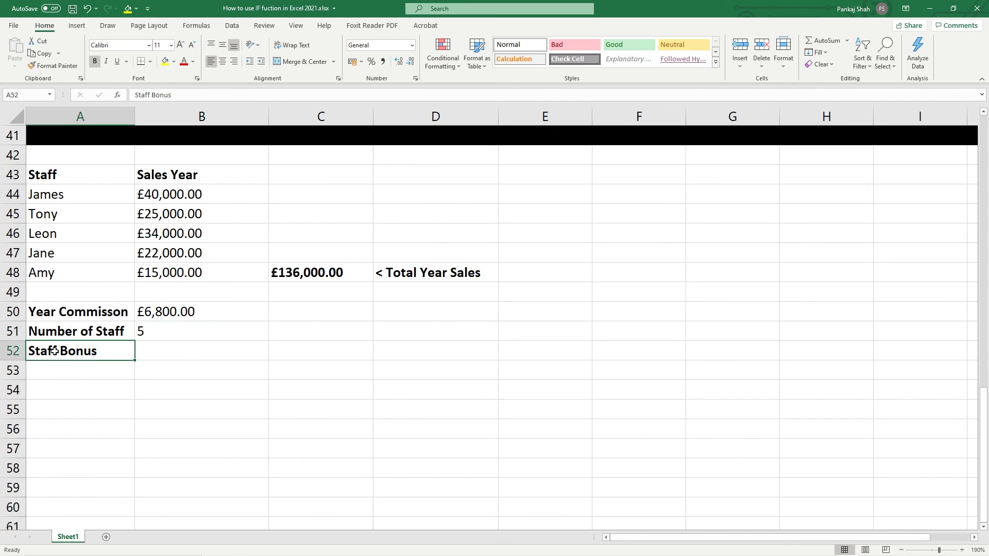
pyautogui.click(190, 353)
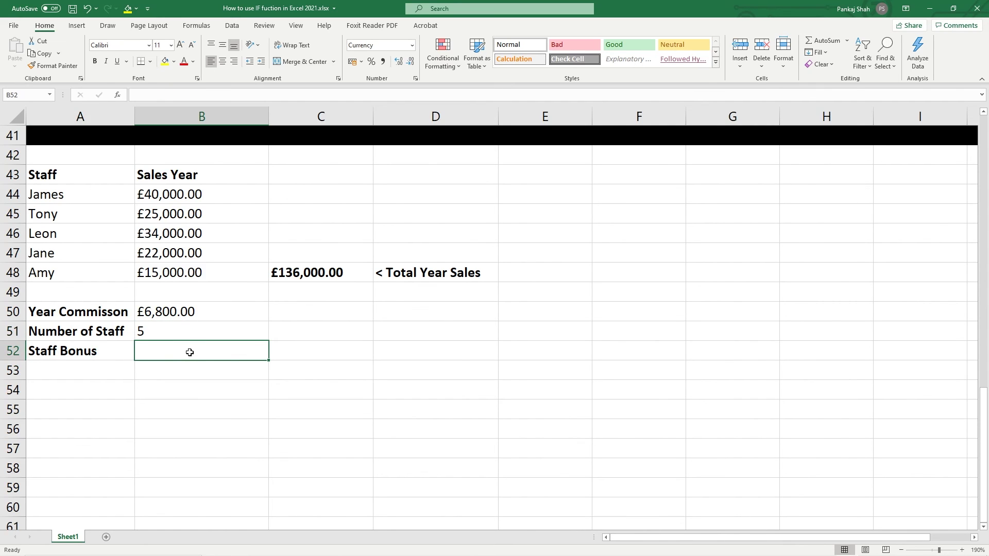
pyautogui.write('=')
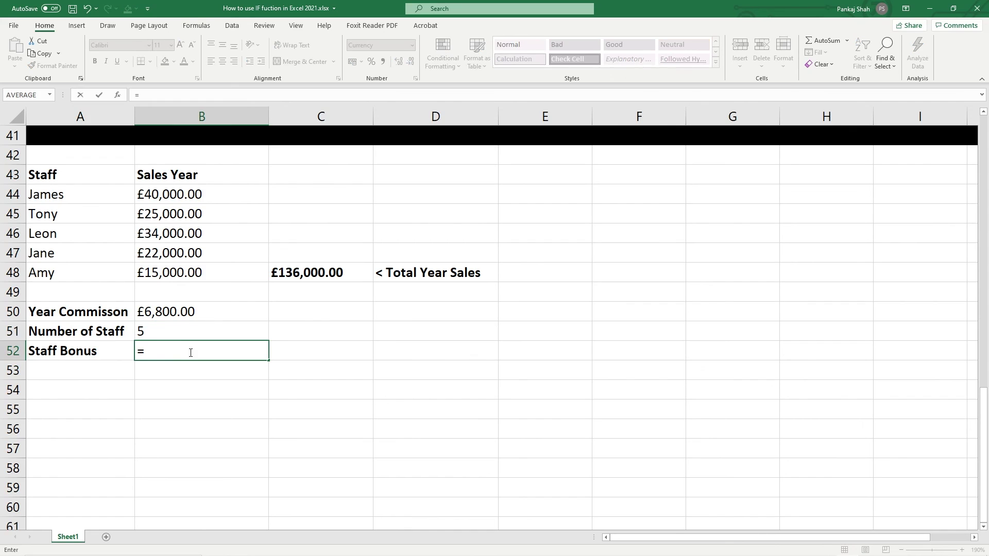
pyautogui.click(158, 309)
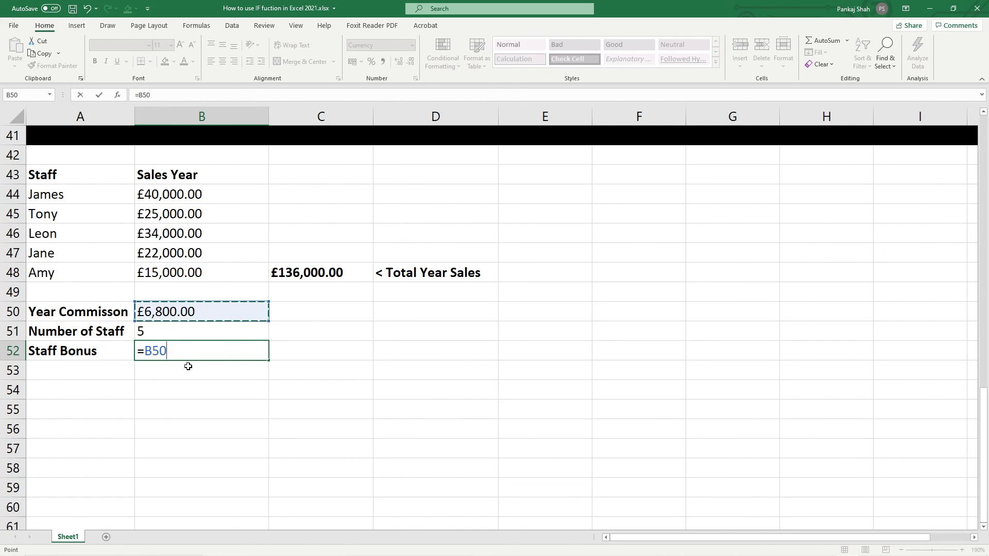
pyautogui.write('/')
pyautogui.click(155, 332)
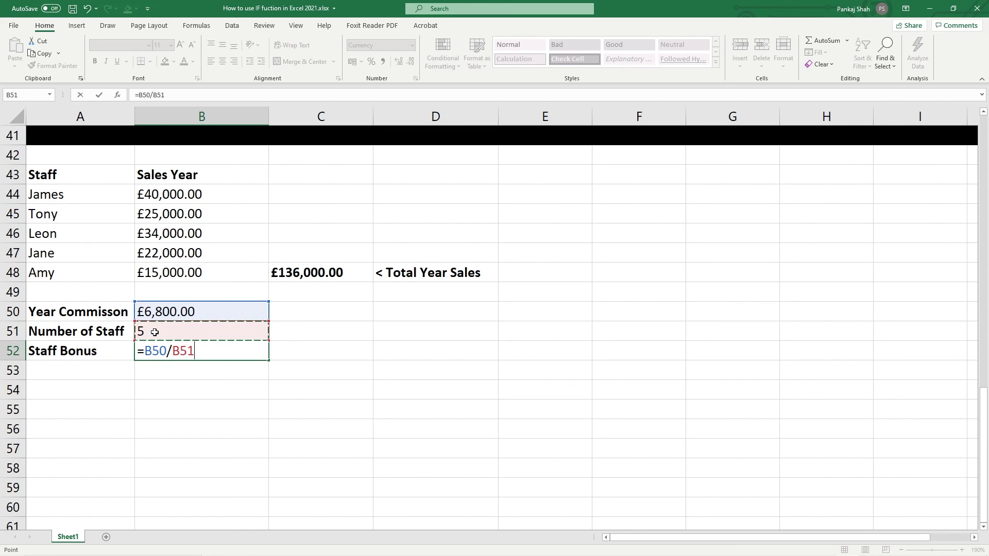
pyautogui.press('Return')
pyautogui.click(195, 350)
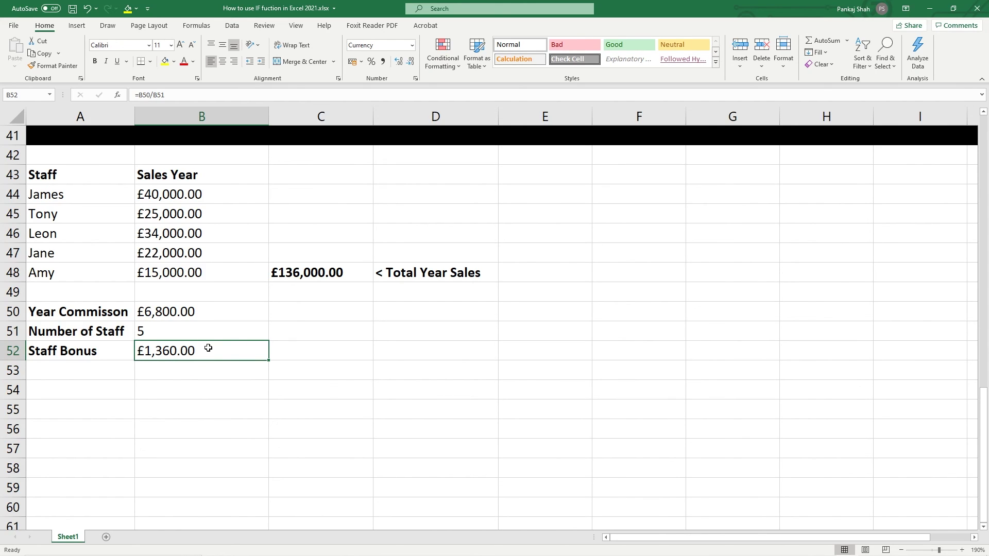
pyautogui.hotkey('ctrl', 's')
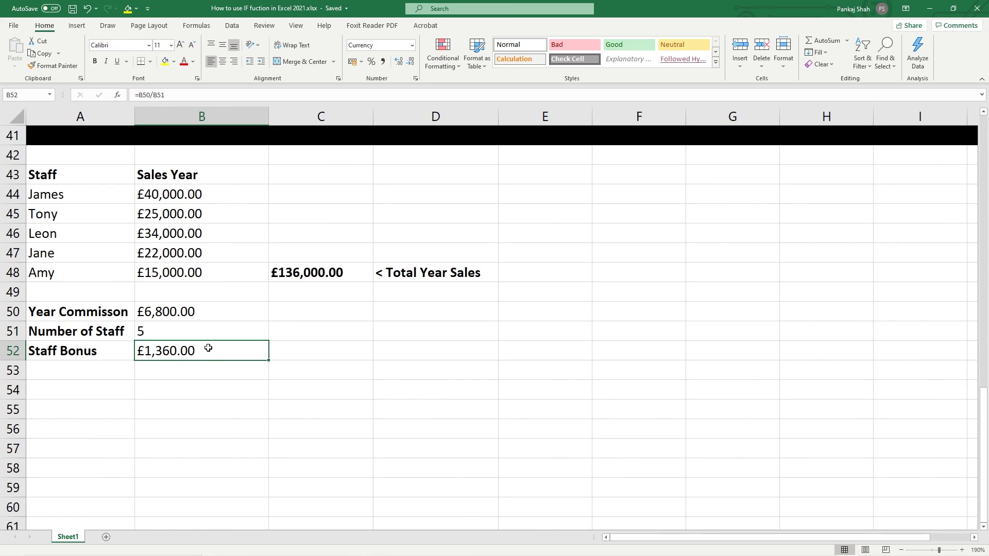
# Review the IF formula behind the year commission in B50 without changing it
pyautogui.click(209, 309)
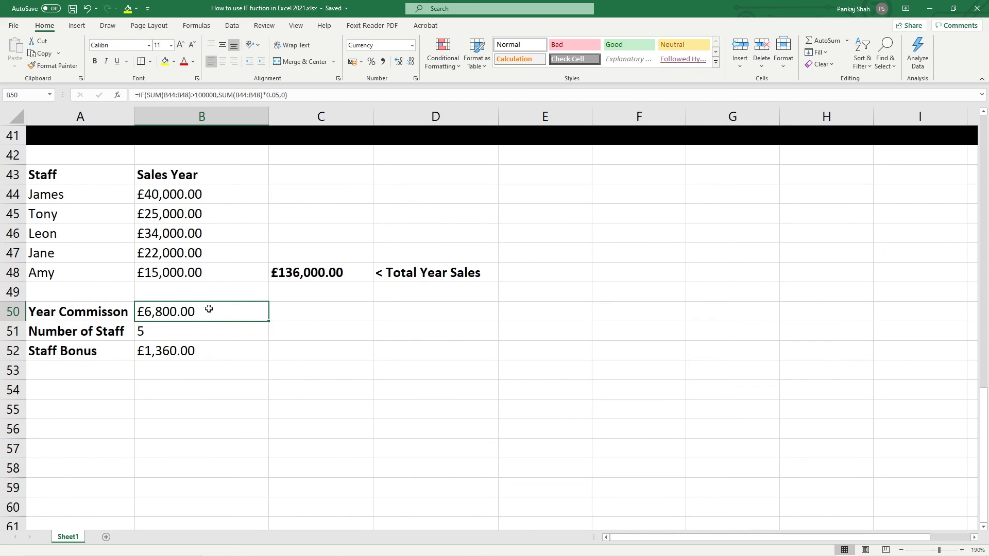
pyautogui.doubleClick(206, 309)
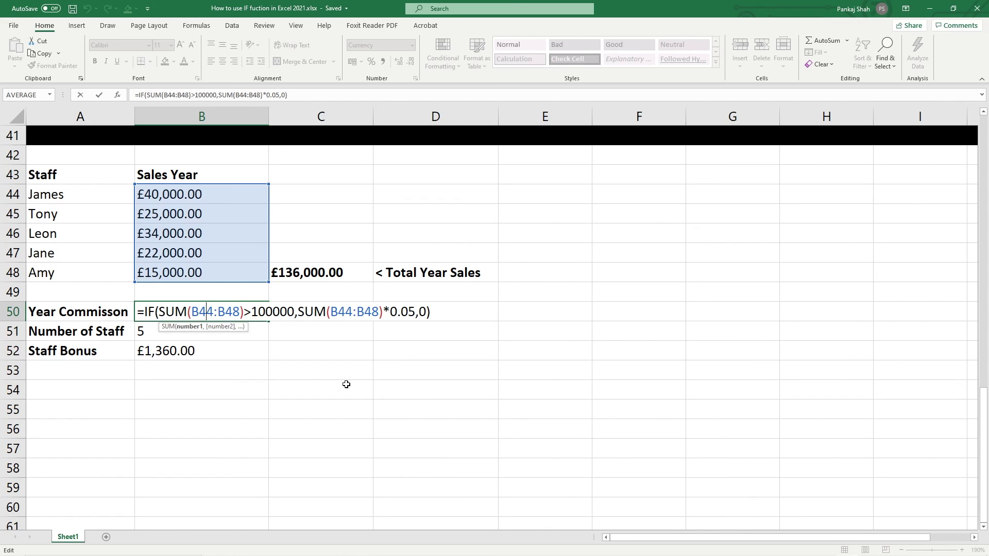
pyautogui.hotkey('ctrl', 'Return')
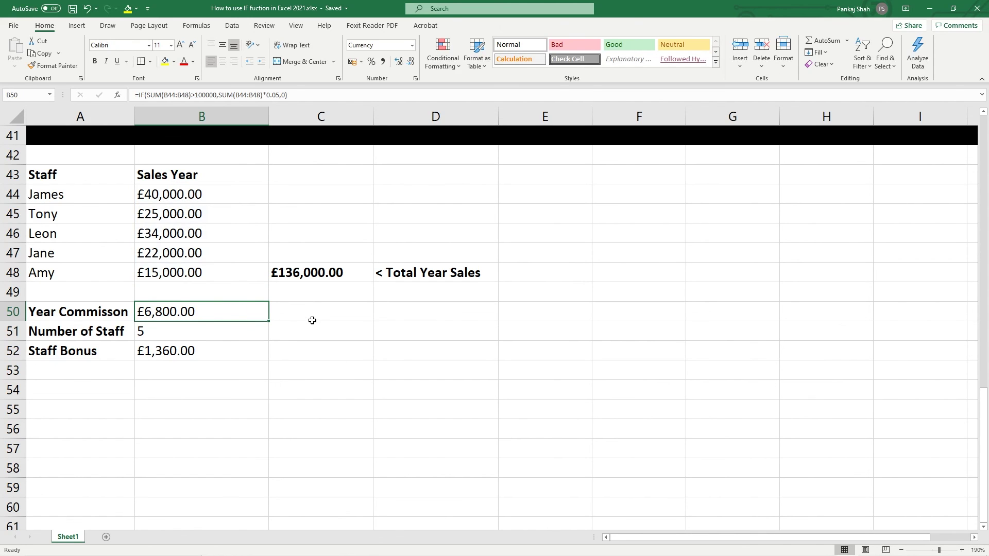
# Return to the invoice table at the start of the sheet and close the saved workbook
pyautogui.scroll(13, 311, 325)
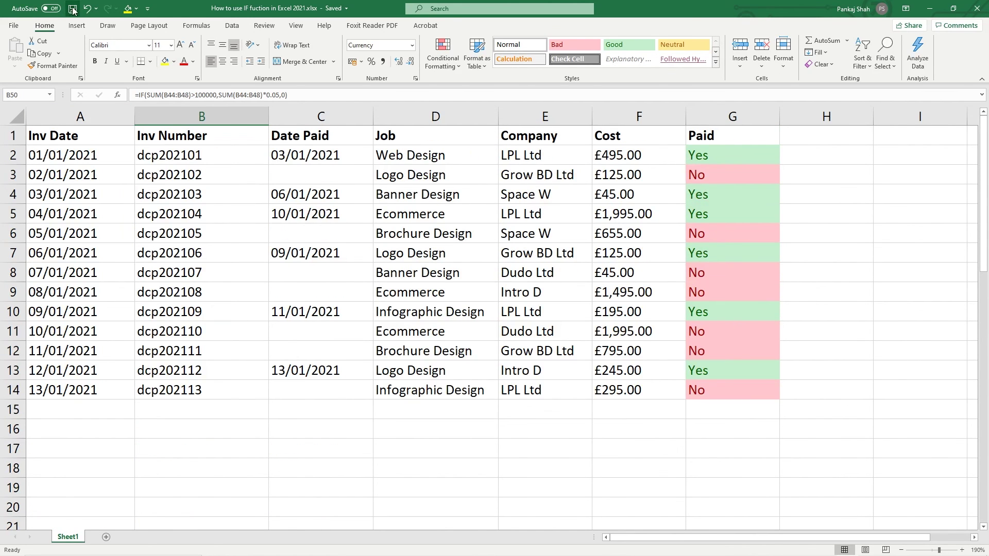
pyautogui.click(967, 10)
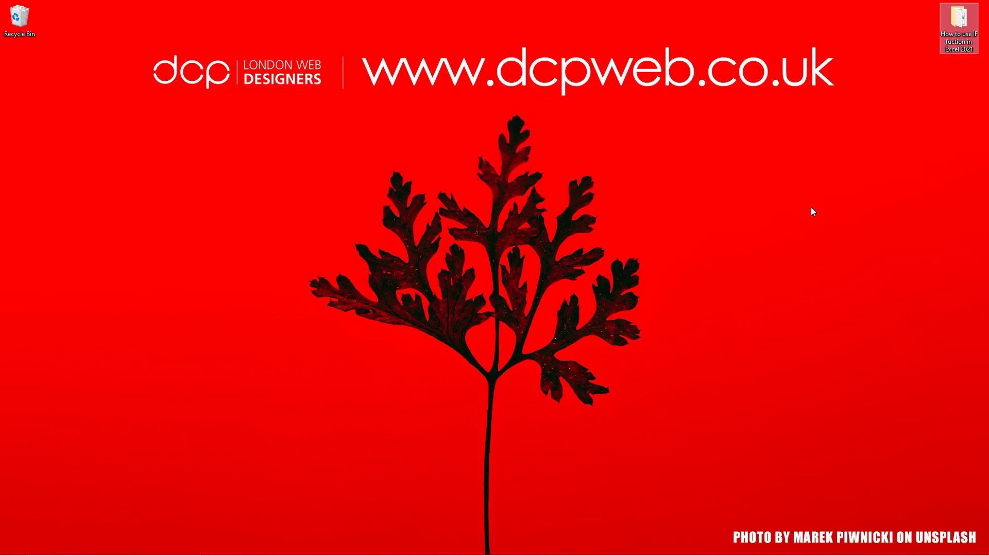